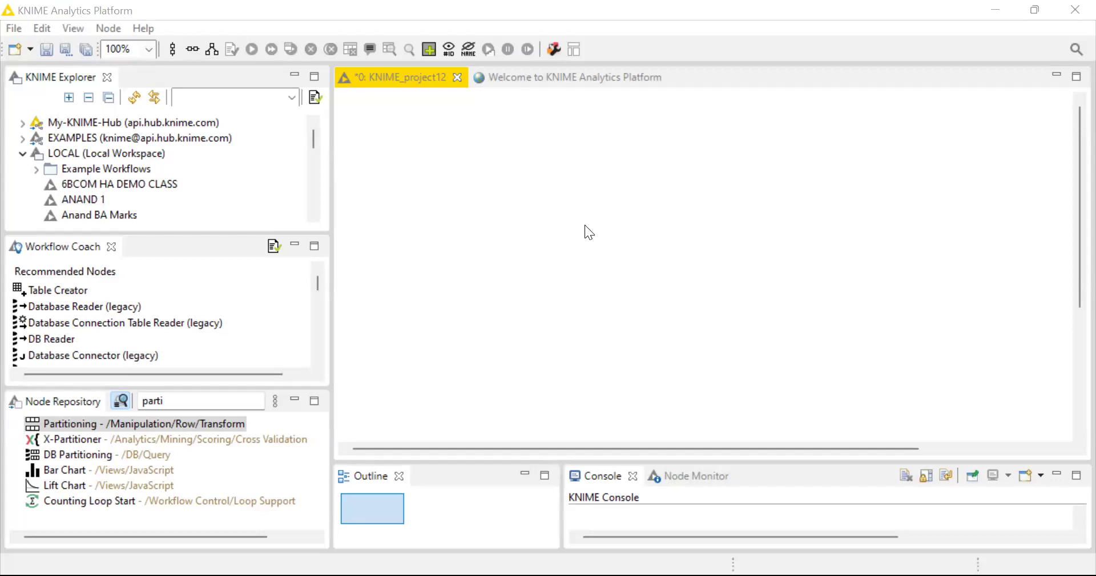
# Search the node repository for "exc" and place two Excel Reader nodes in the workflow, one below the other
pyautogui.click(230, 402)
pyautogui.hotkey('ctrl', 'a')
pyautogui.press('BackSpace')
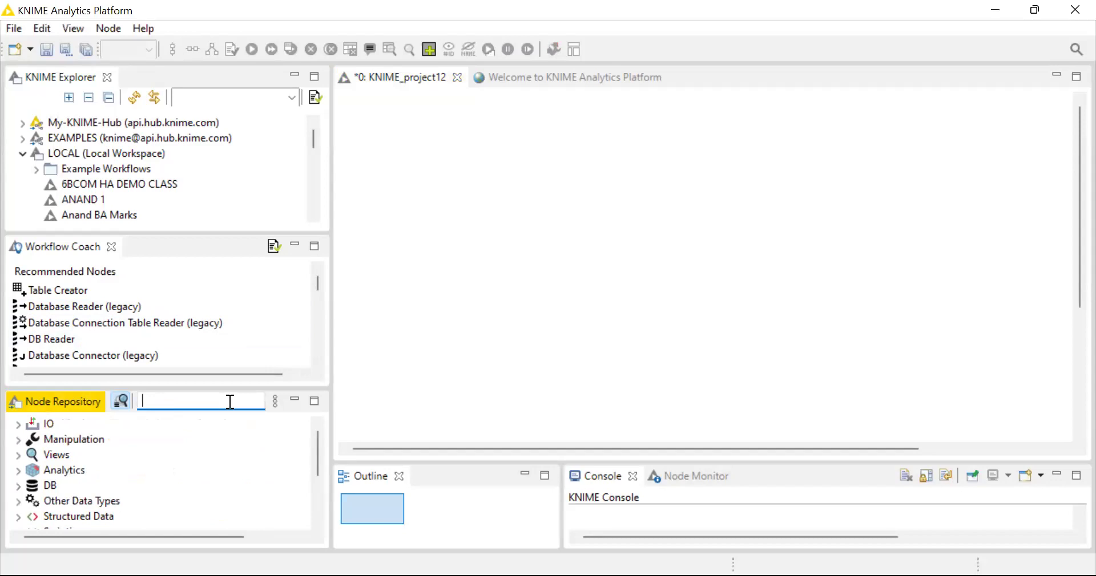
pyautogui.write('exc')
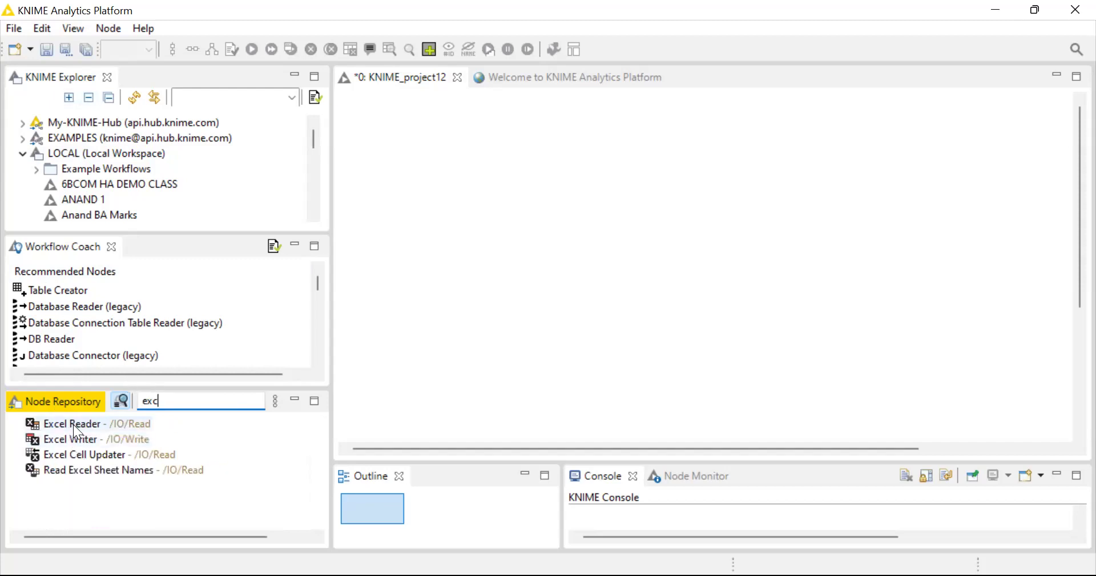
pyautogui.moveTo(73, 424); pyautogui.dragTo(394, 216)
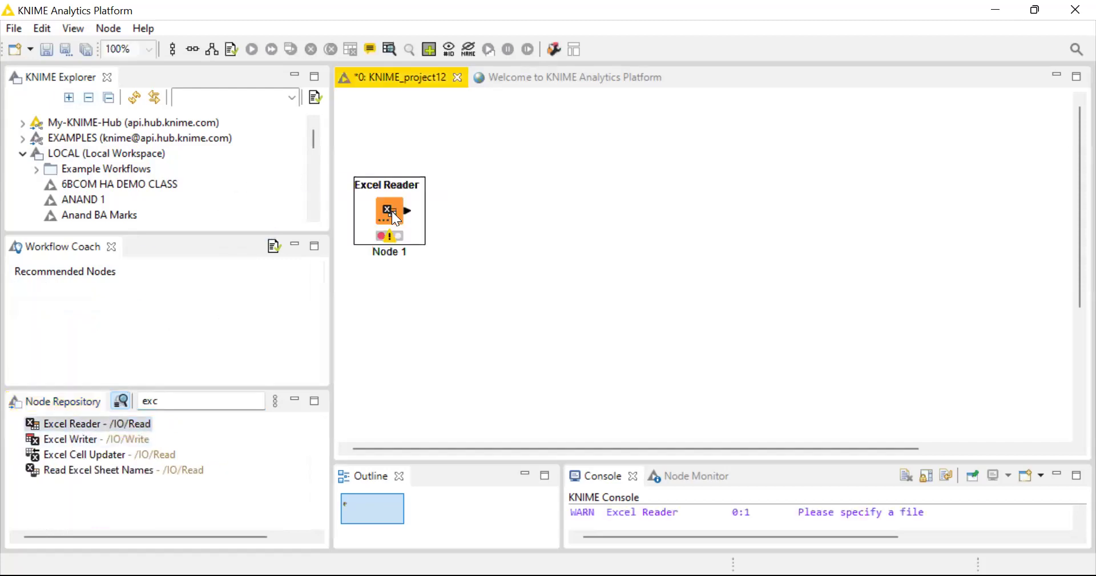
pyautogui.click(454, 283)
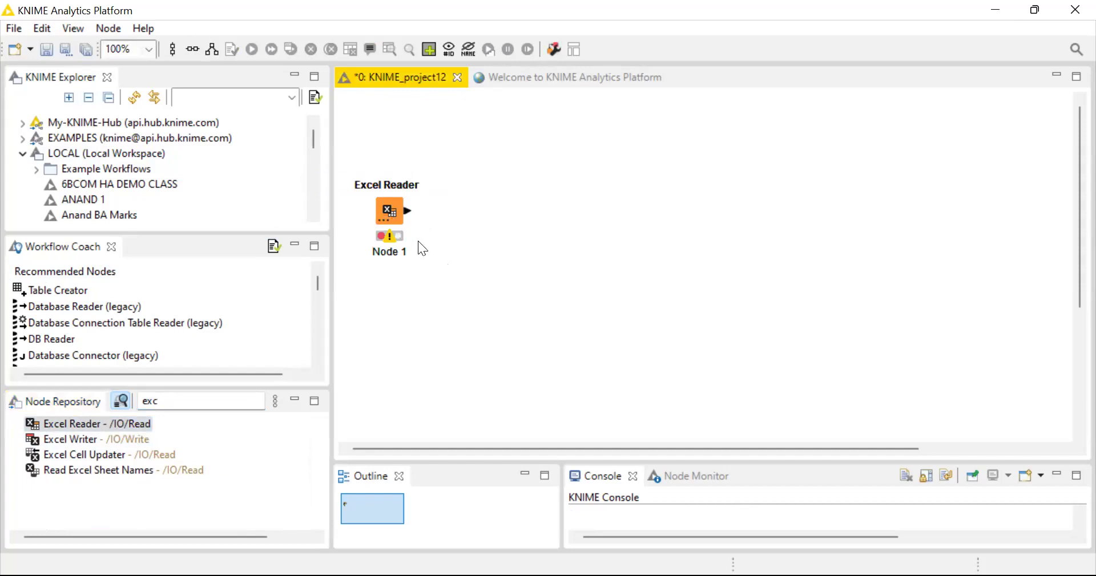
pyautogui.moveTo(391, 210); pyautogui.dragTo(408, 194)
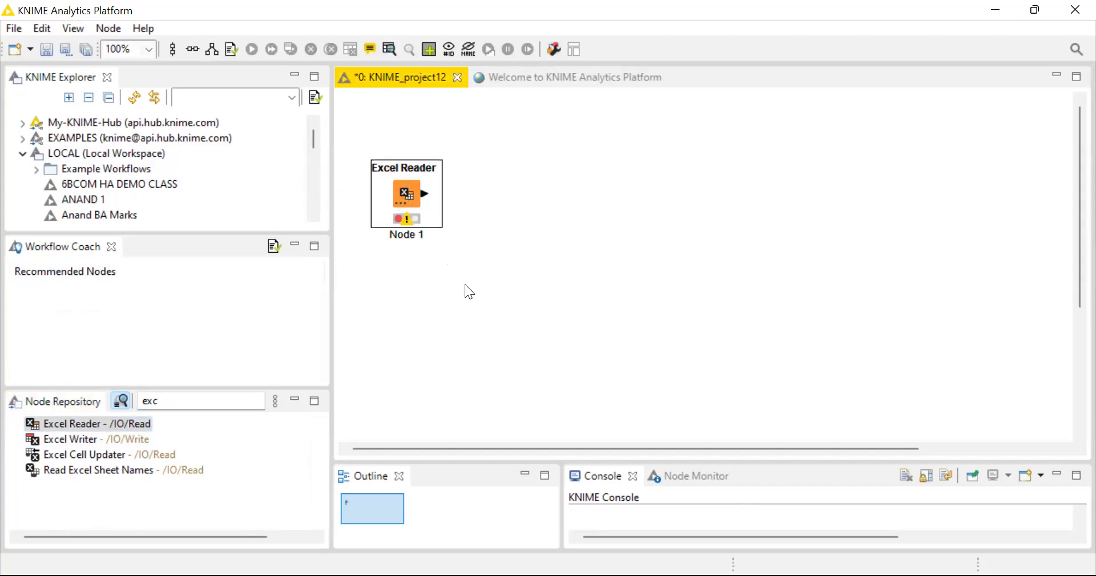
pyautogui.click(471, 289)
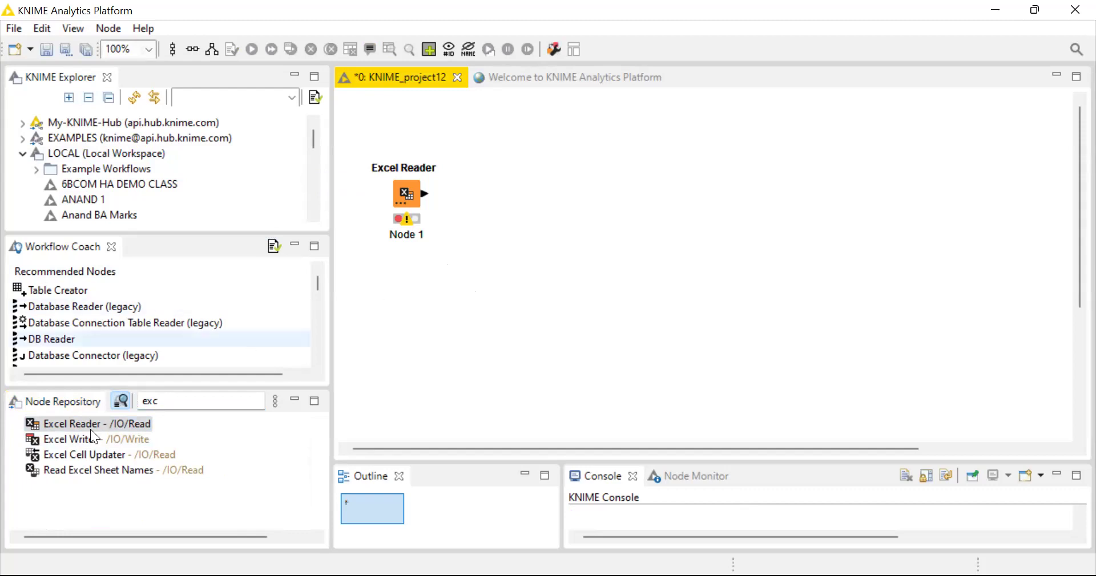
pyautogui.moveTo(74, 427); pyautogui.dragTo(416, 313)
# Label the upper Excel Reader node CALL DATA and the lower one CONTACT DATA
pyautogui.click(418, 236)
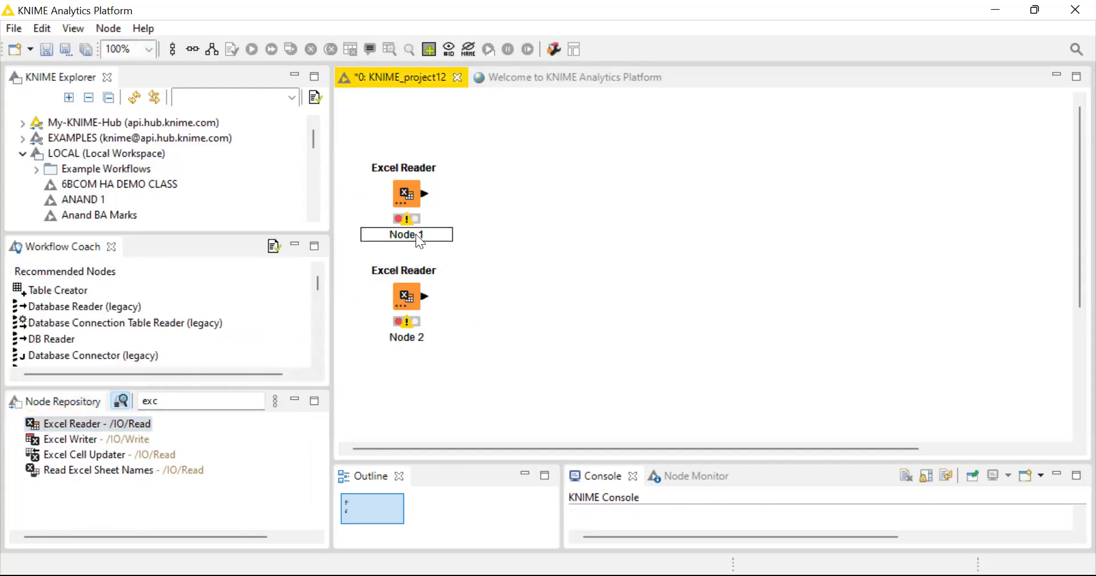
pyautogui.press('BackSpace')
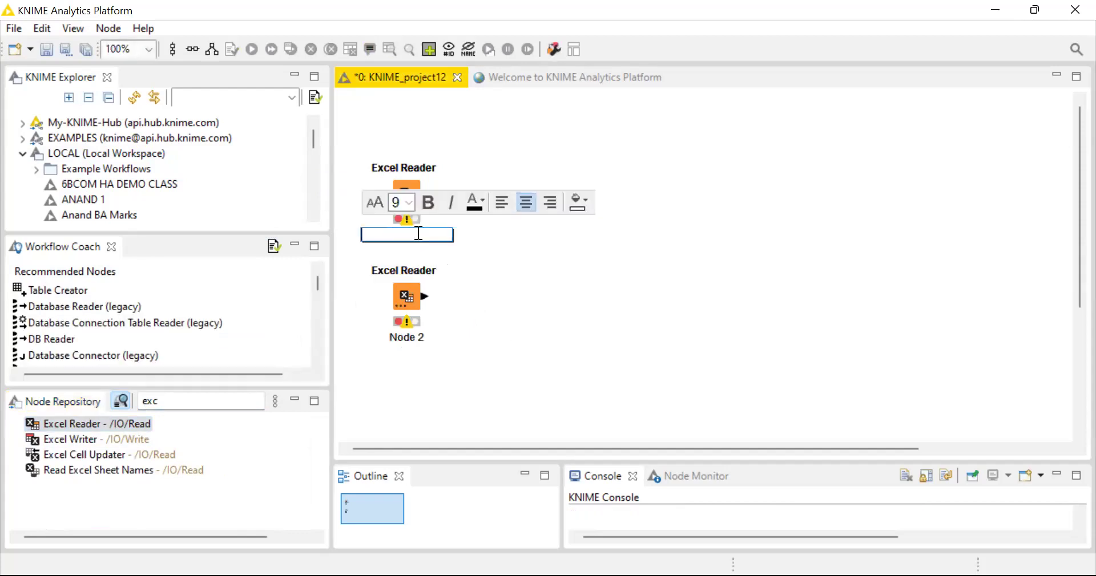
pyautogui.write('CALL DATA')
pyautogui.click(407, 342)
pyautogui.click(409, 339)
pyautogui.write('CONTACT DATA')
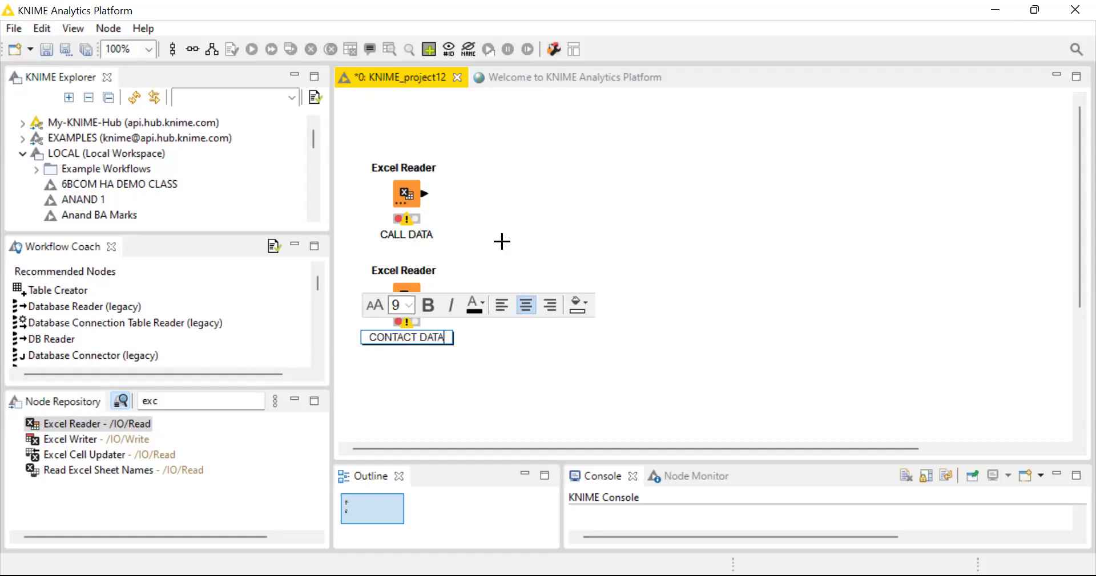
pyautogui.click(453, 223)
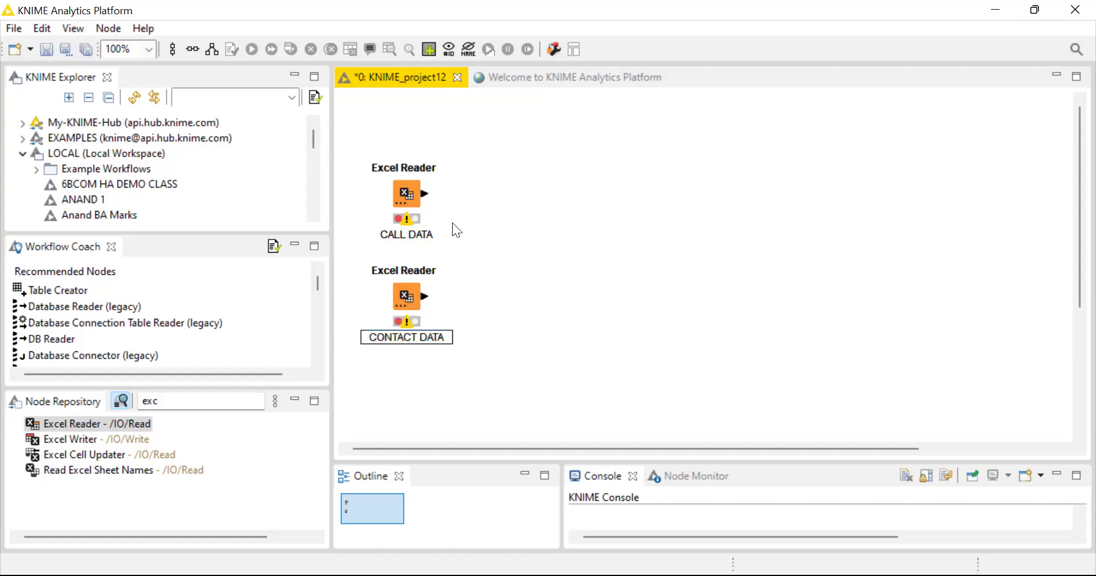
# Configure the CALL DATA reader to read CALL DATA FOR CHURN PREDICTION from Documents > KNMIE > Segmentation analysis > DETAIL S
pyautogui.click(403, 198)
pyautogui.rightClick(402, 198)
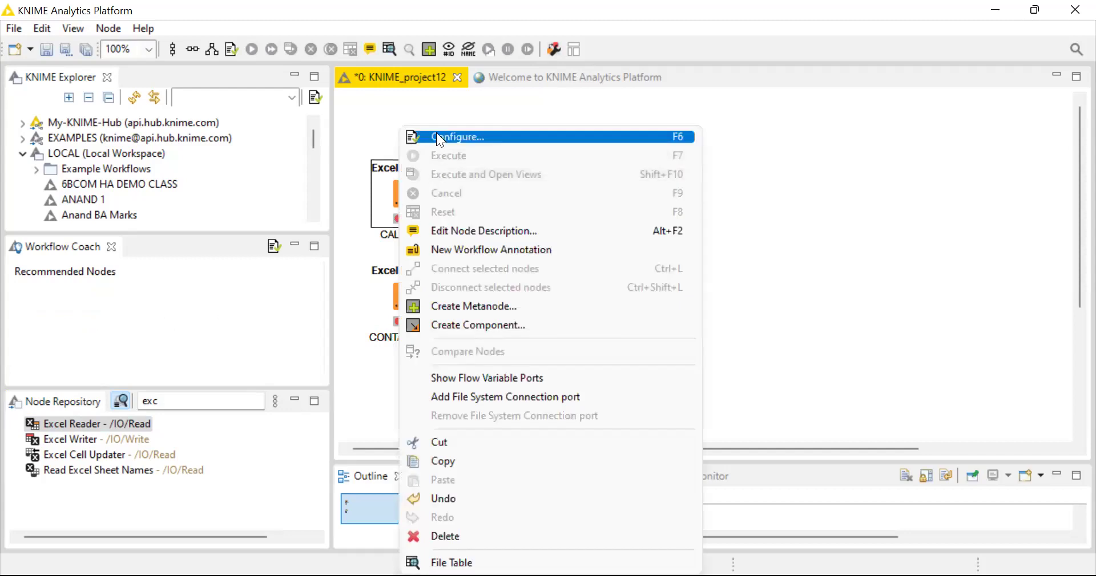
pyautogui.click(439, 137)
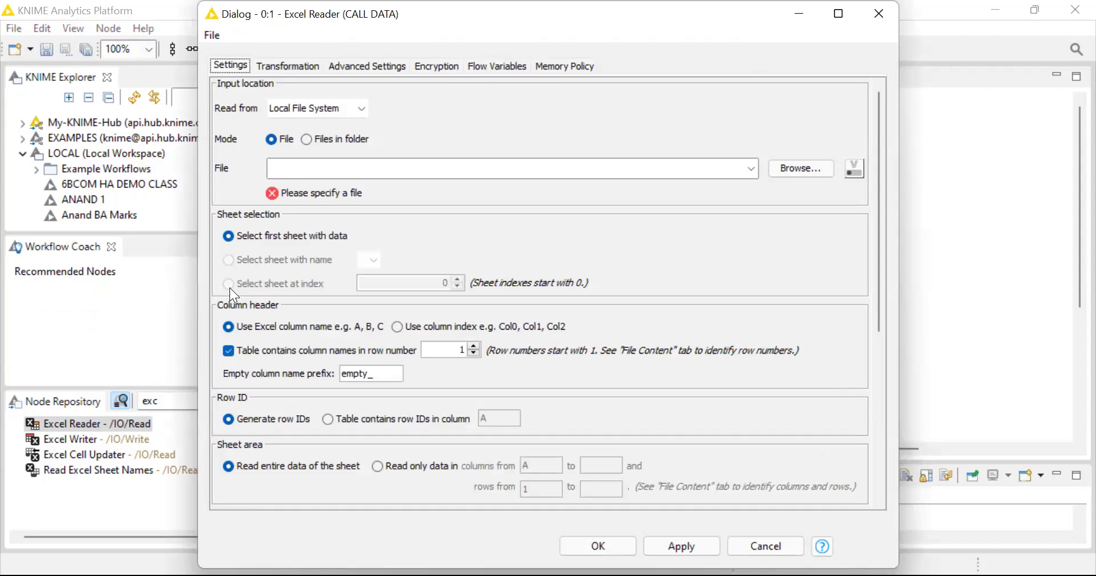
pyautogui.click(795, 173)
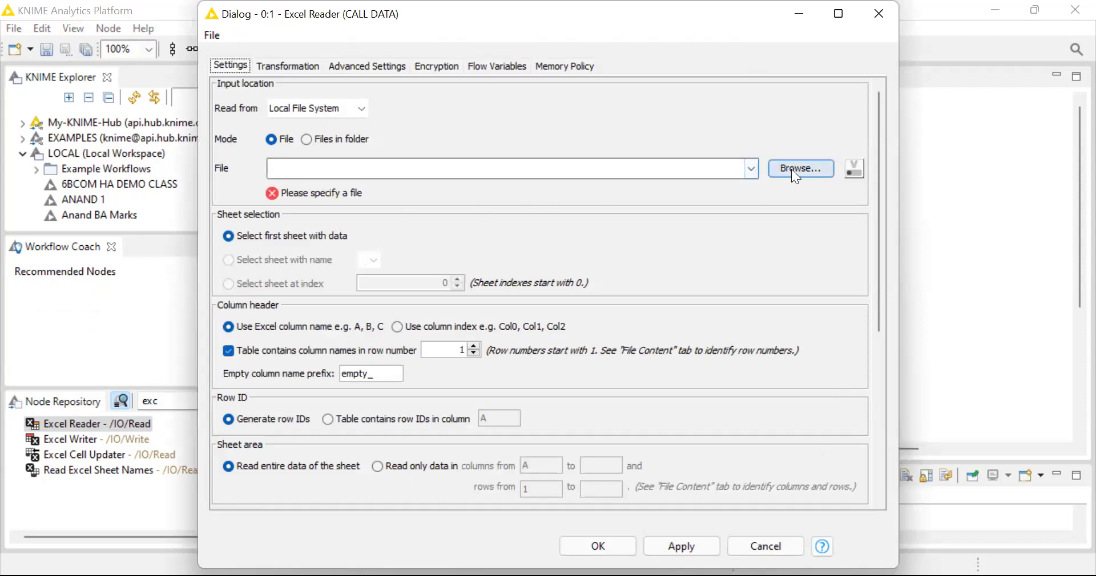
pyautogui.hscroll(3, 588, 303)
pyautogui.hscroll(2, 634, 303)
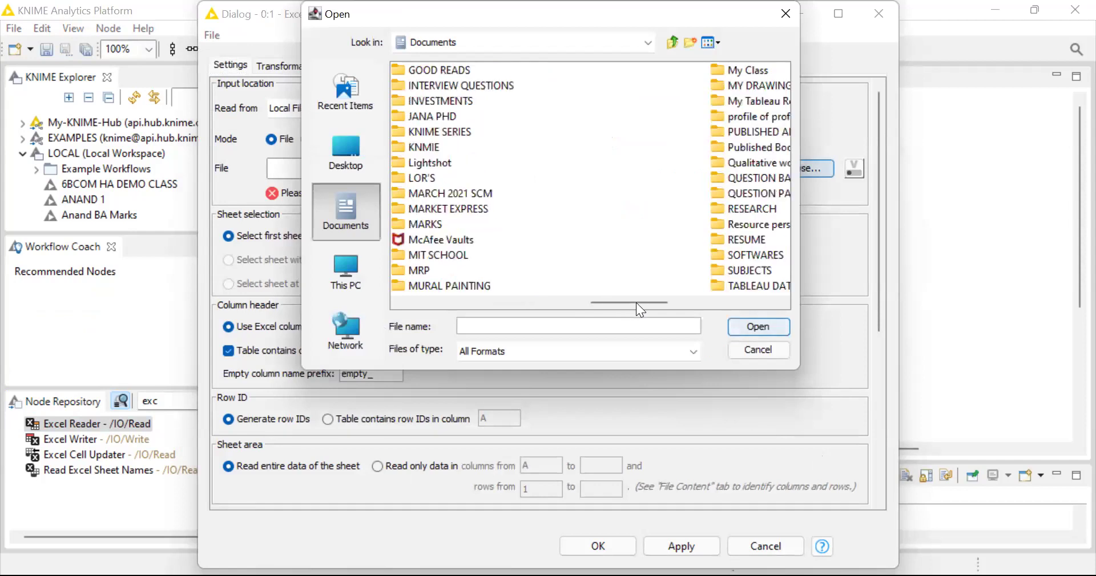
pyautogui.doubleClick(428, 148)
pyautogui.click(432, 121)
pyautogui.doubleClick(431, 121)
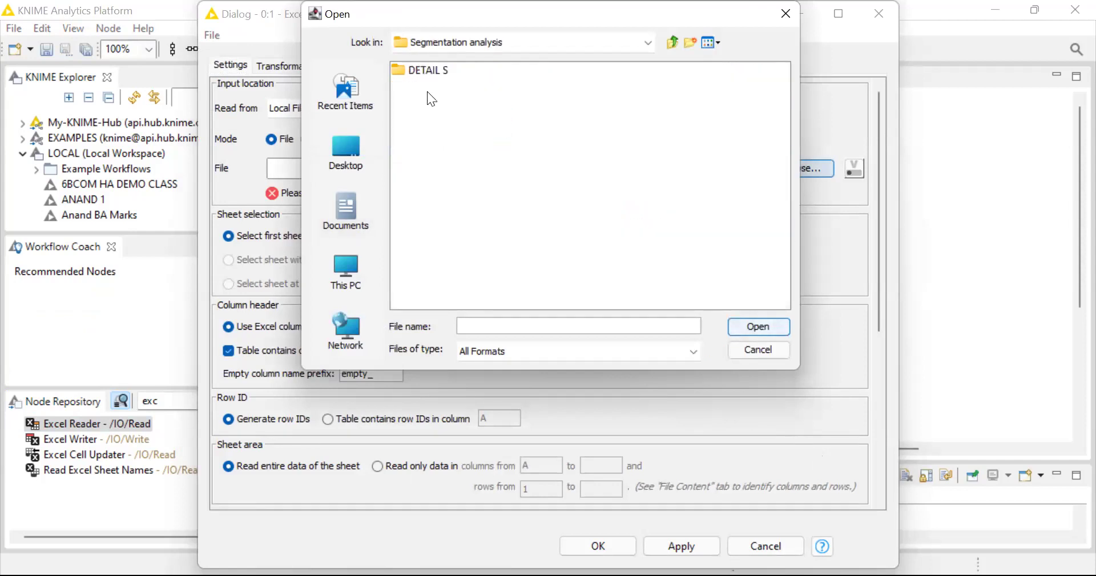
pyautogui.doubleClick(431, 82)
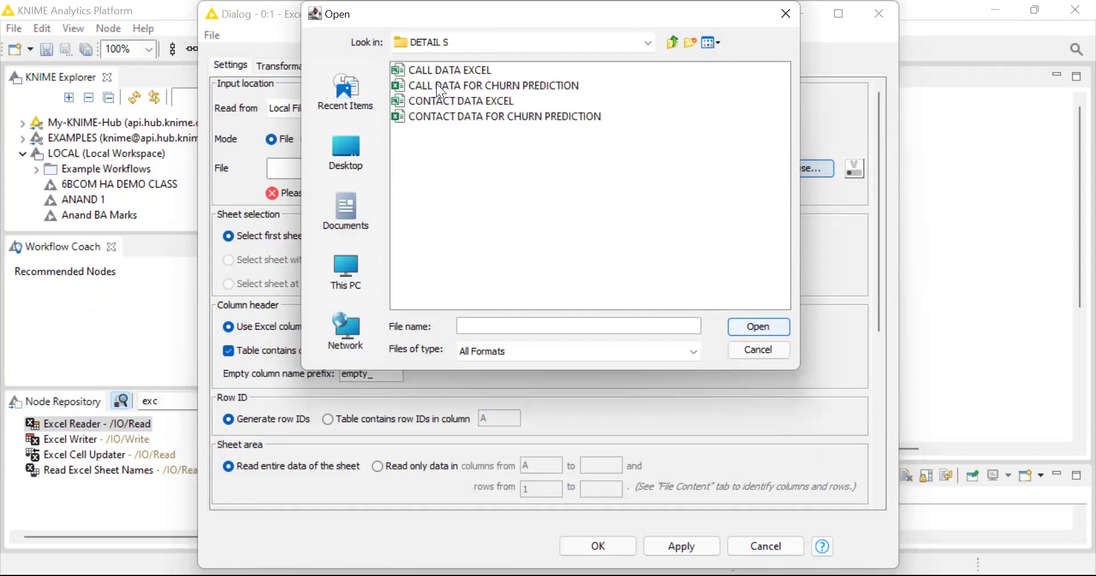
pyautogui.click(438, 86)
pyautogui.doubleClick(436, 84)
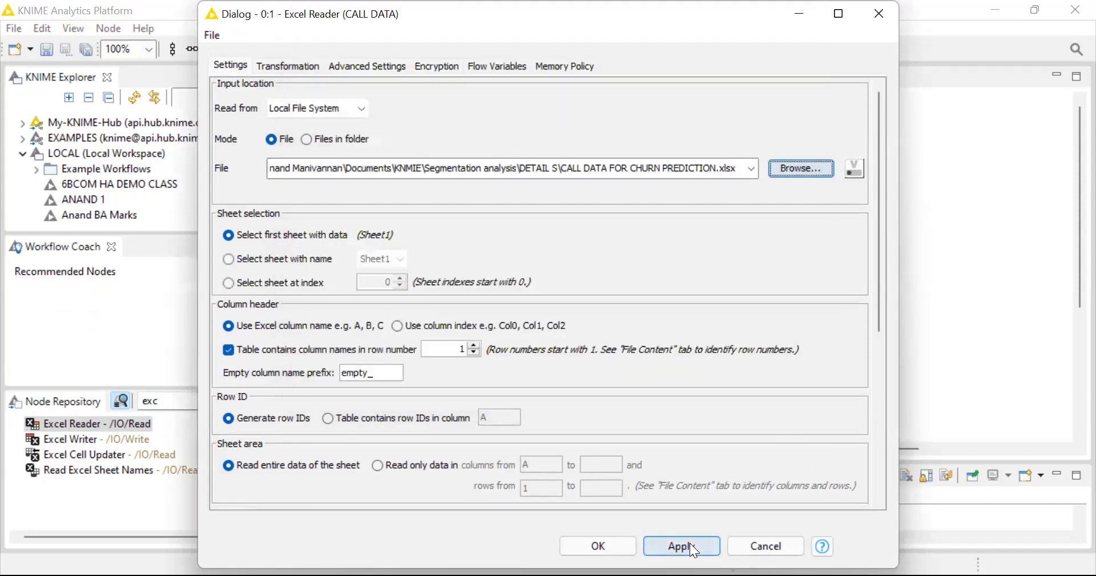
pyautogui.click(623, 547)
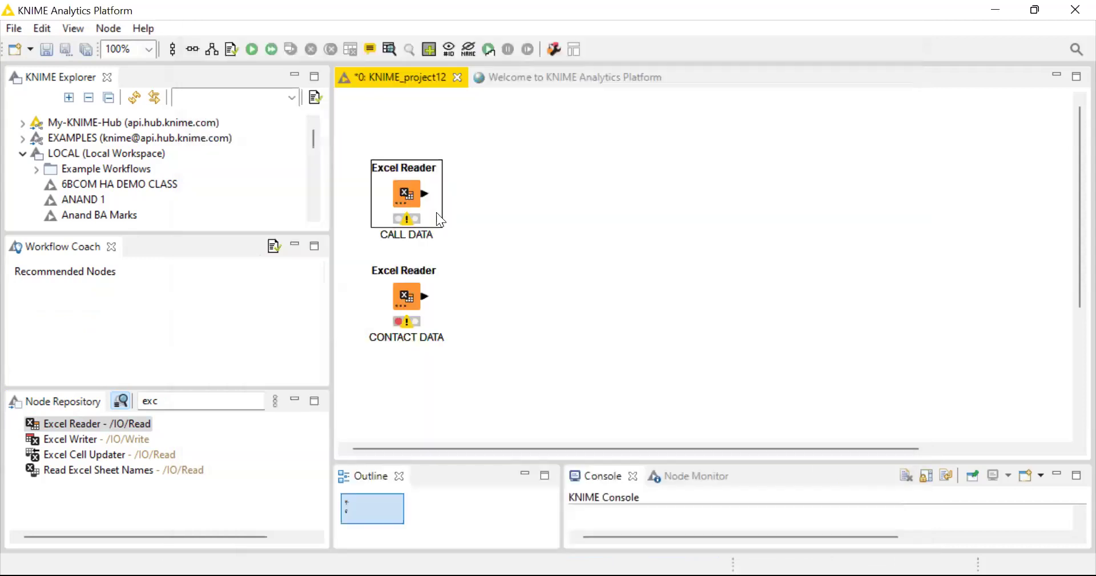
# Execute the CALL DATA Excel Reader node
pyautogui.rightClick(410, 195)
pyautogui.click(442, 155)
pyautogui.click(457, 309)
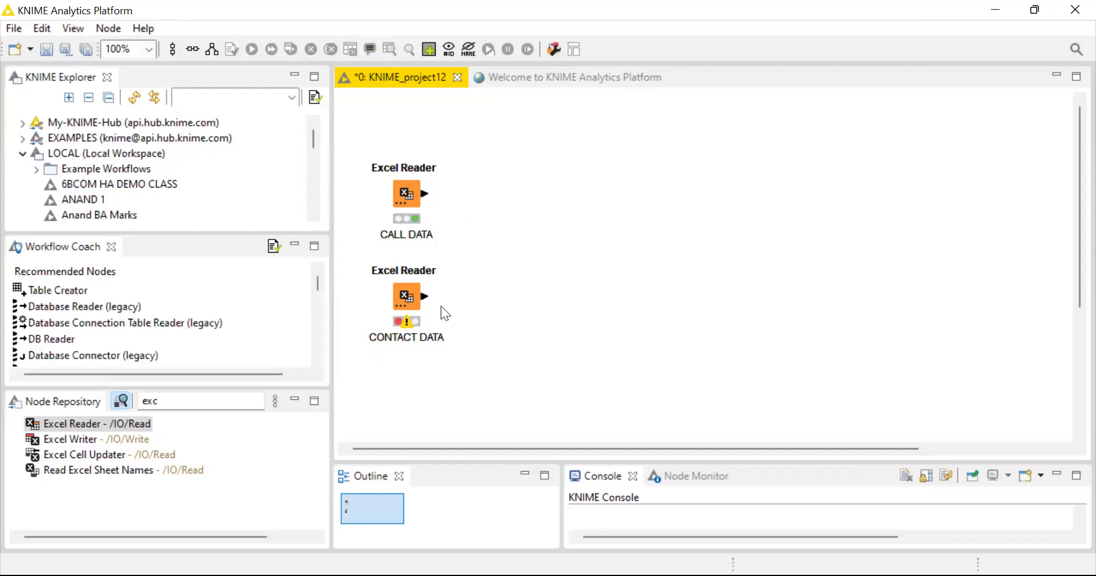
# Configure the CONTACT DATA reader to read CONTACT DATA FOR CHURN PREDICTION from Documents > KNMIE > Segmentation analysis > DETAIL S
pyautogui.click(406, 297)
pyautogui.rightClick(406, 297)
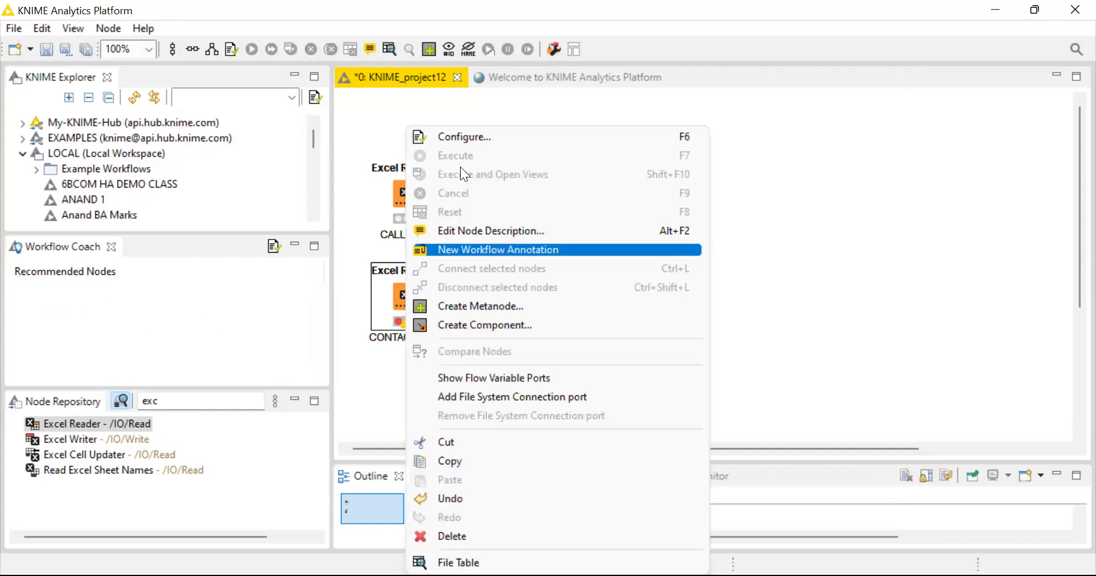
pyautogui.click(460, 143)
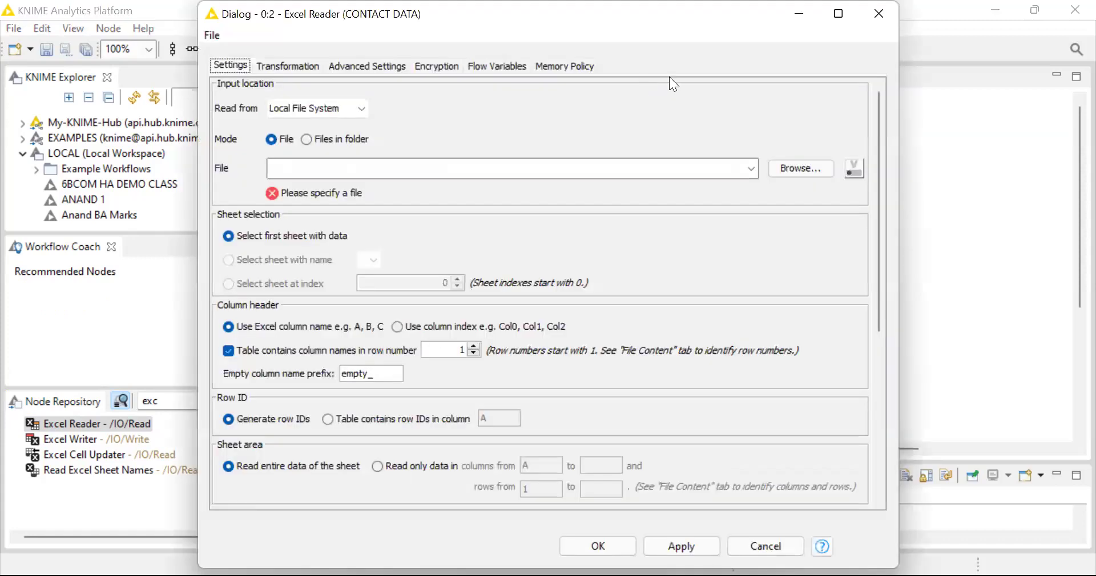
pyautogui.click(807, 167)
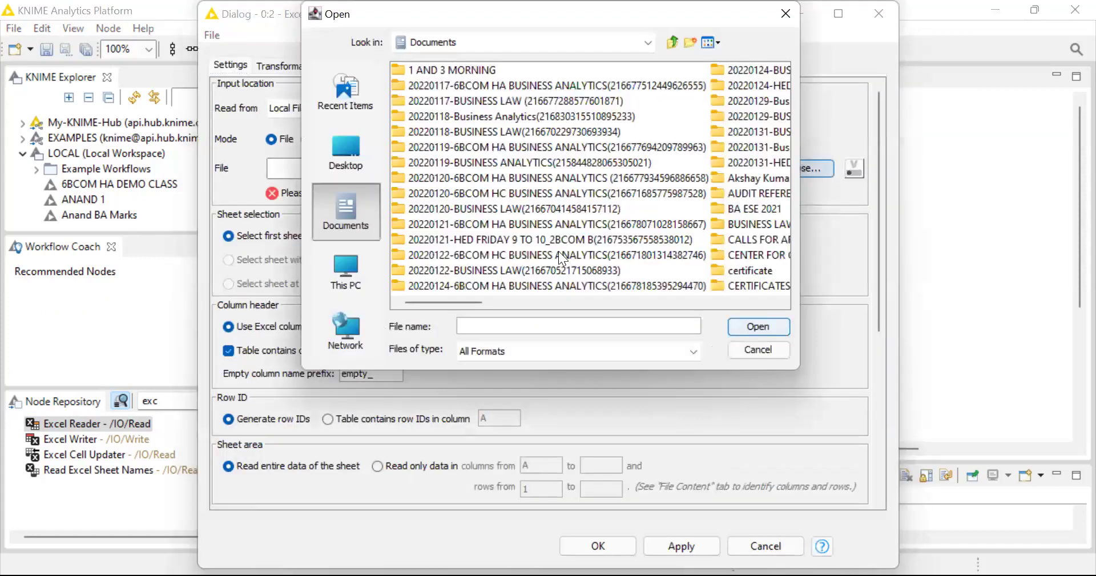
pyautogui.hscroll(3, 607, 307)
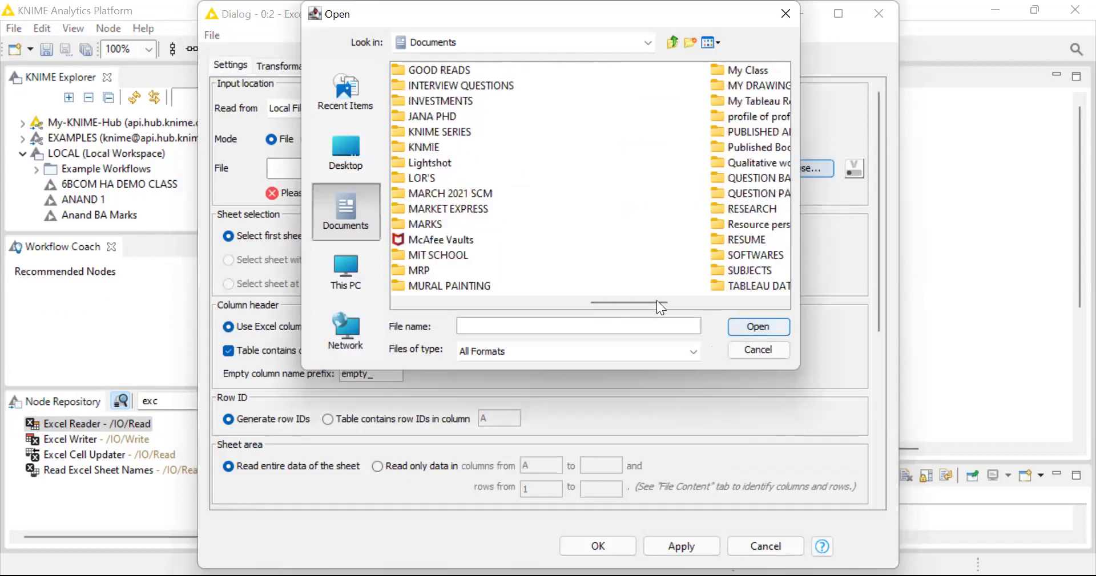
pyautogui.doubleClick(427, 146)
pyautogui.doubleClick(443, 118)
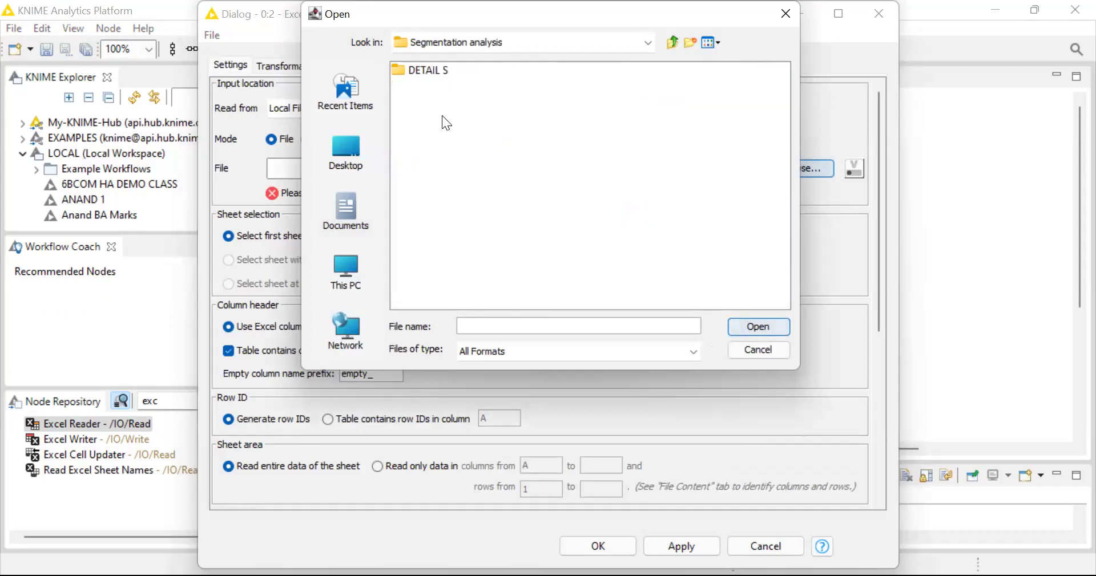
pyautogui.doubleClick(424, 71)
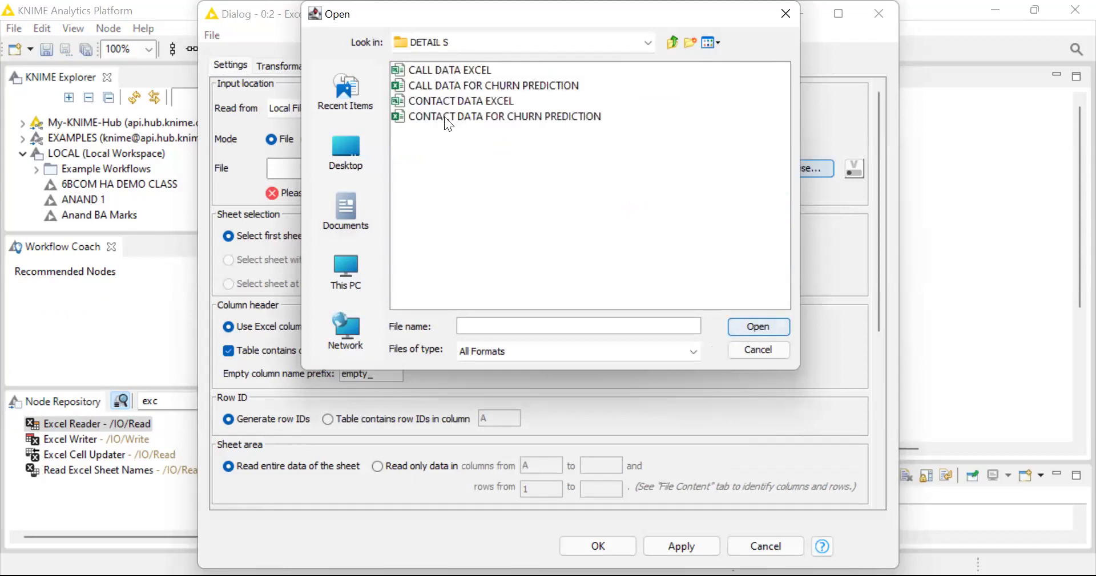
pyautogui.click(445, 118)
pyautogui.press('Return')
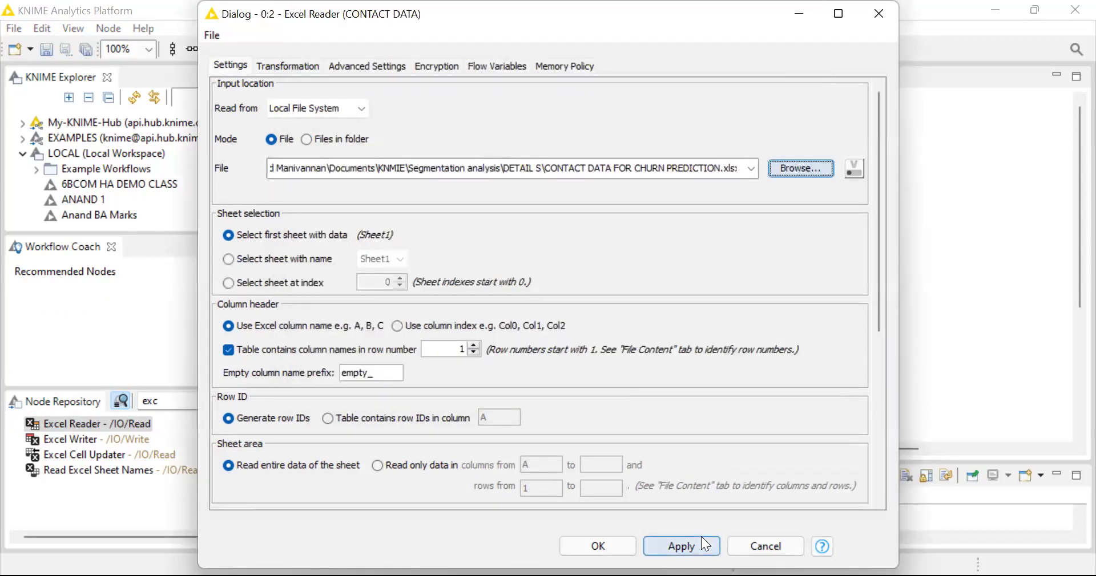
pyautogui.click(682, 546)
pyautogui.click(597, 547)
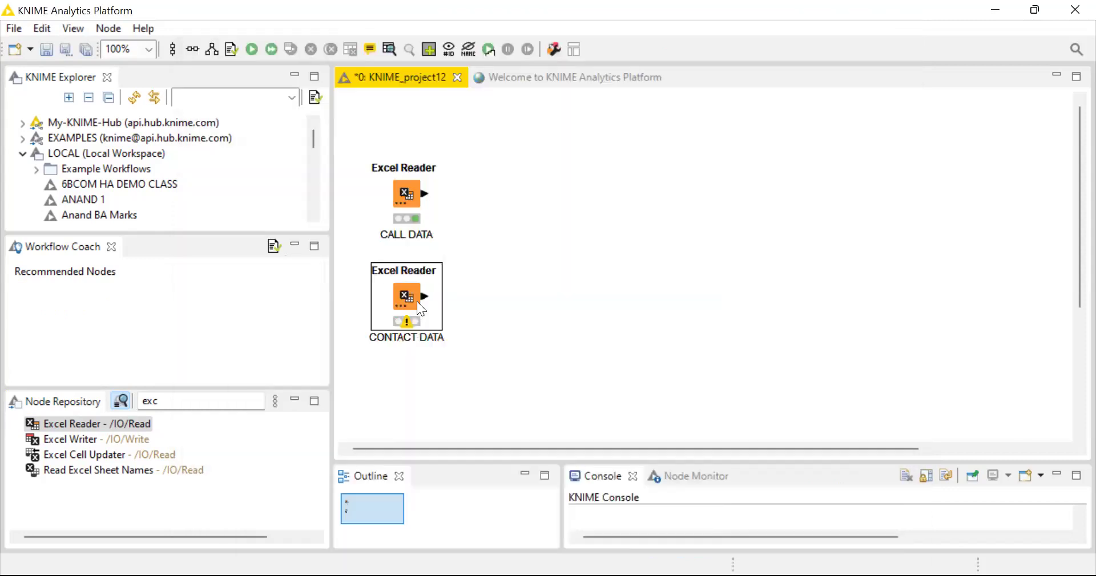
# Execute the CONTACT DATA Excel Reader node
pyautogui.rightClick(415, 301)
pyautogui.click(467, 156)
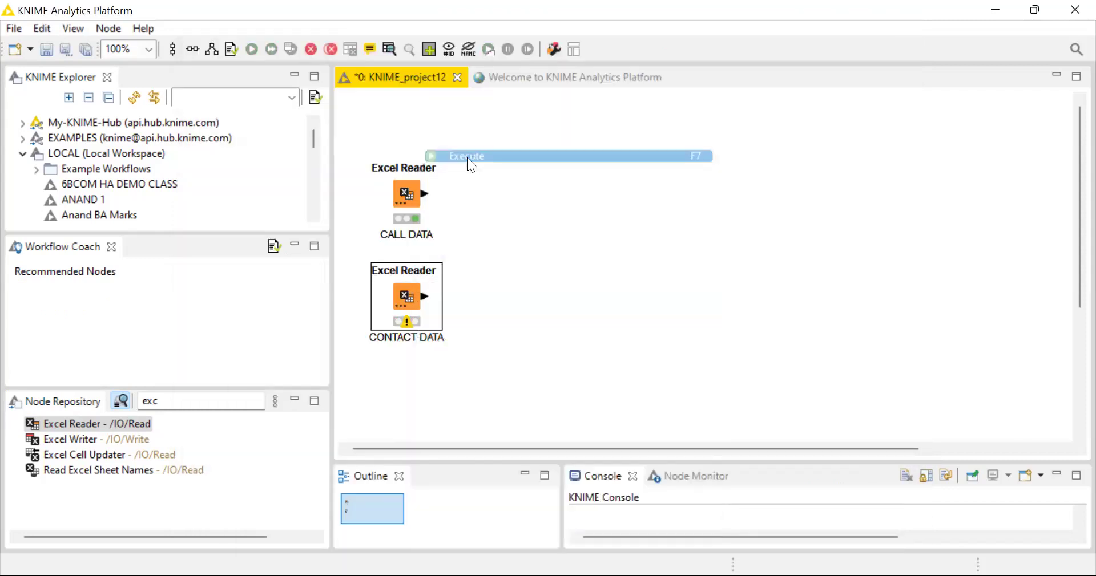
pyautogui.click(498, 223)
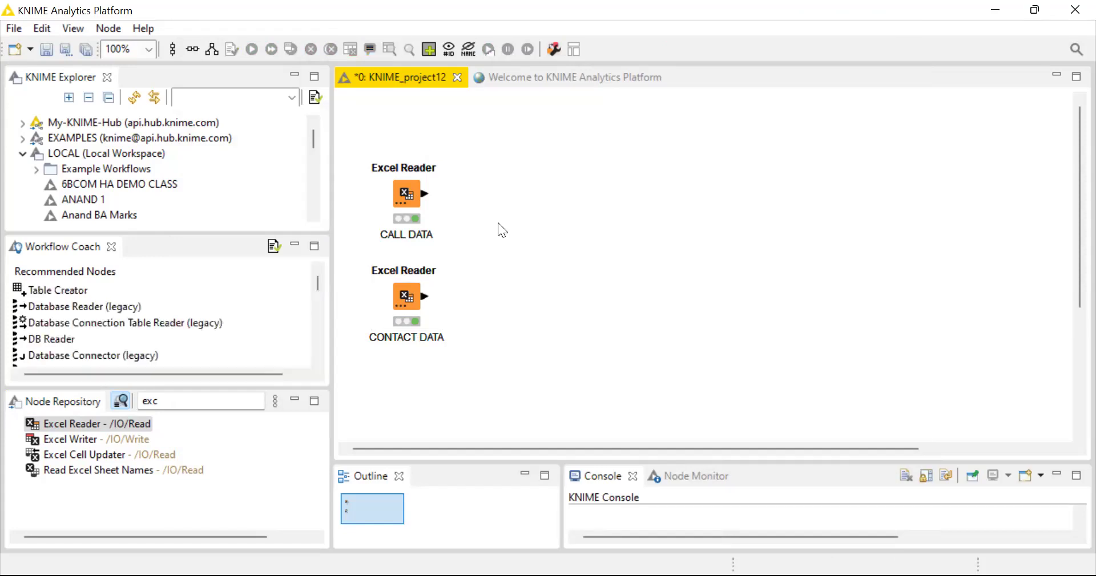
# Examine the output file tables of the CALL DATA and CONTACT DATA readers
pyautogui.rightClick(412, 189)
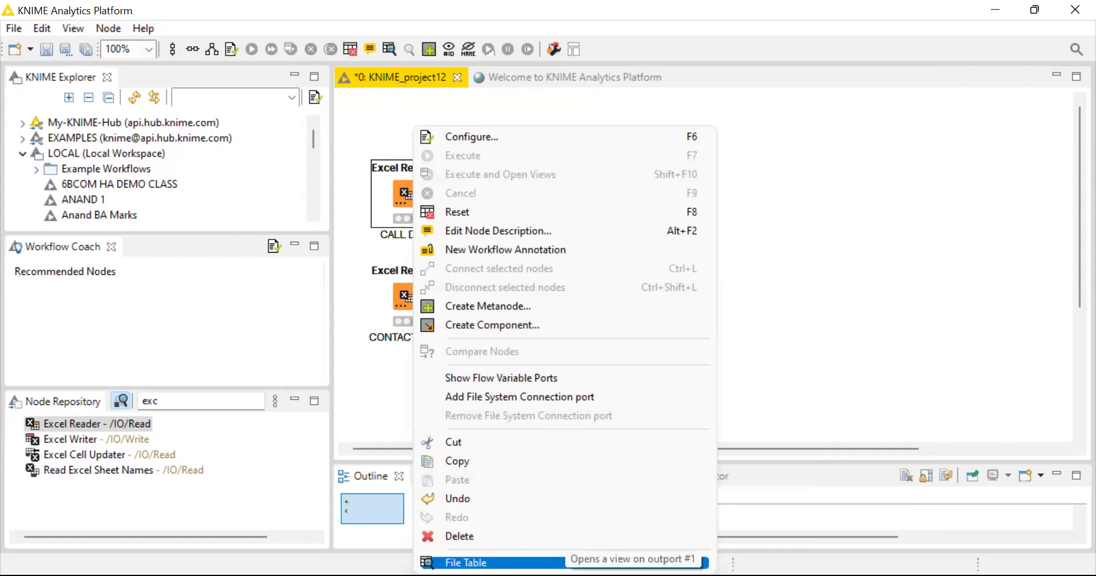
pyautogui.click(562, 562)
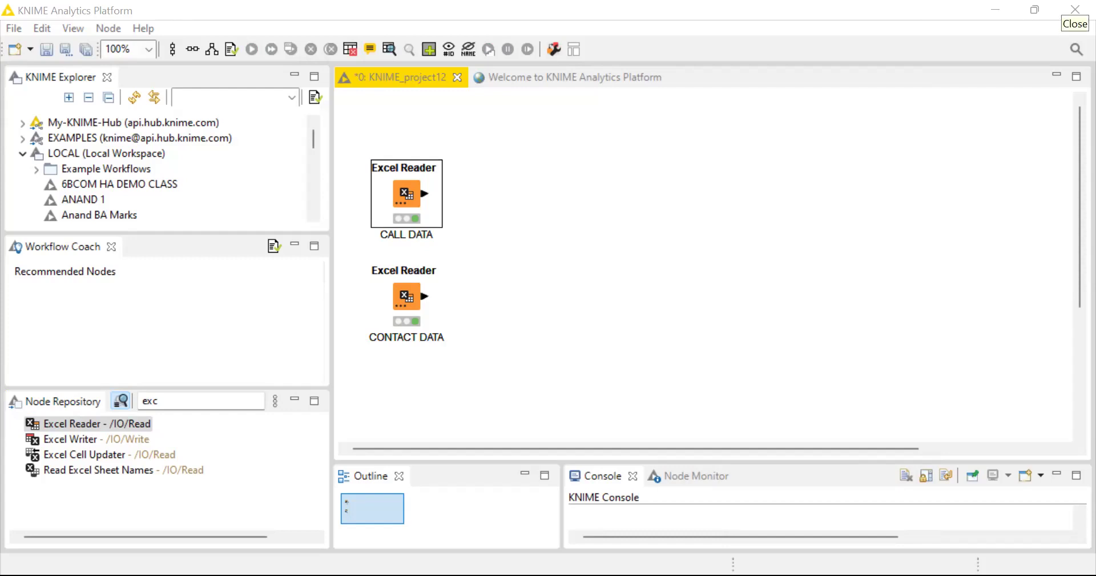
pyautogui.click(408, 293)
pyautogui.rightClick(408, 293)
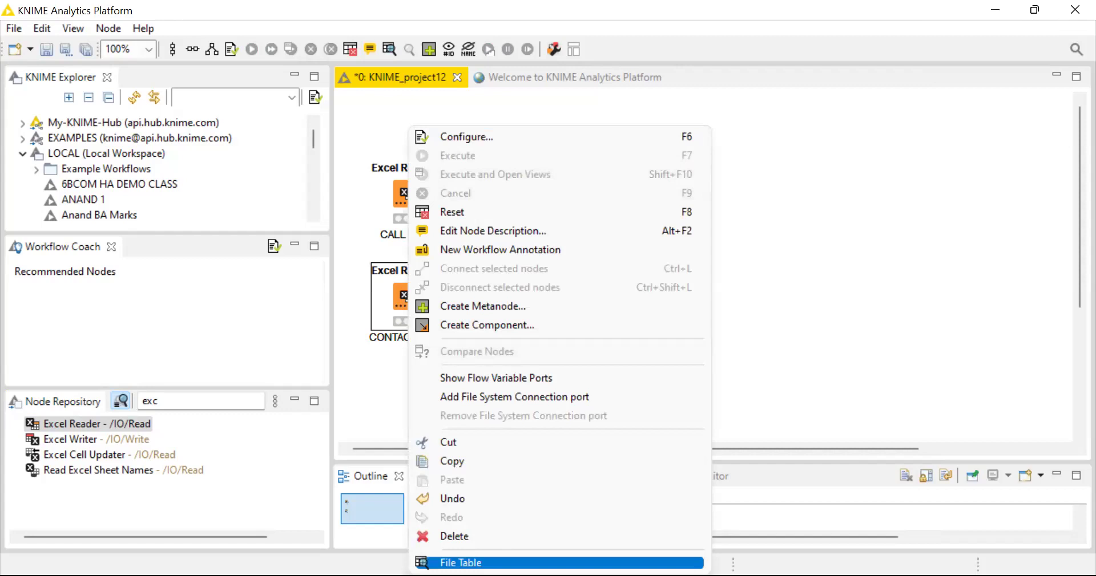
pyautogui.click(460, 563)
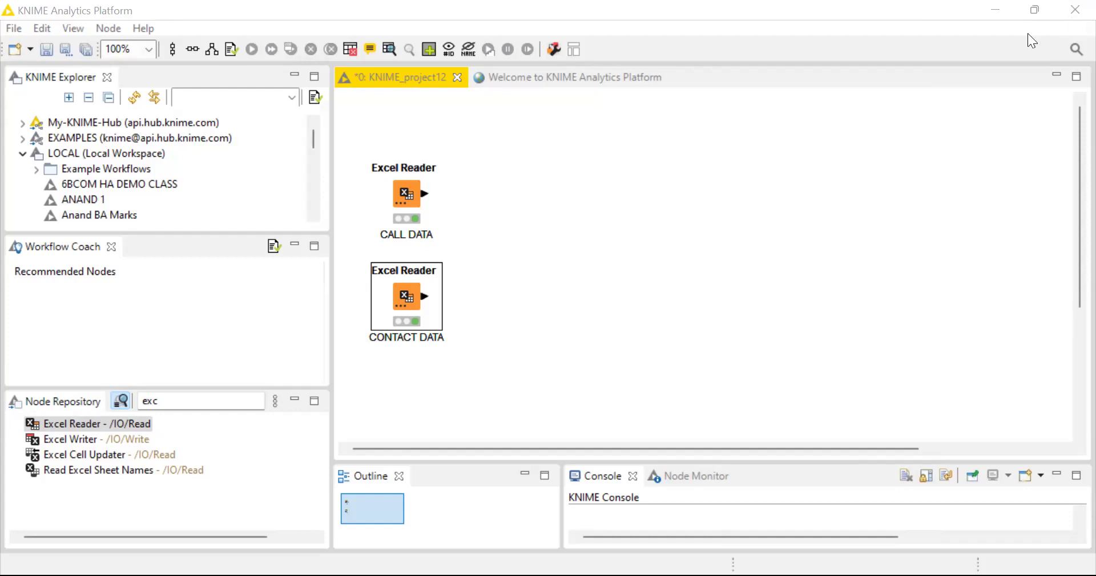
pyautogui.click(632, 256)
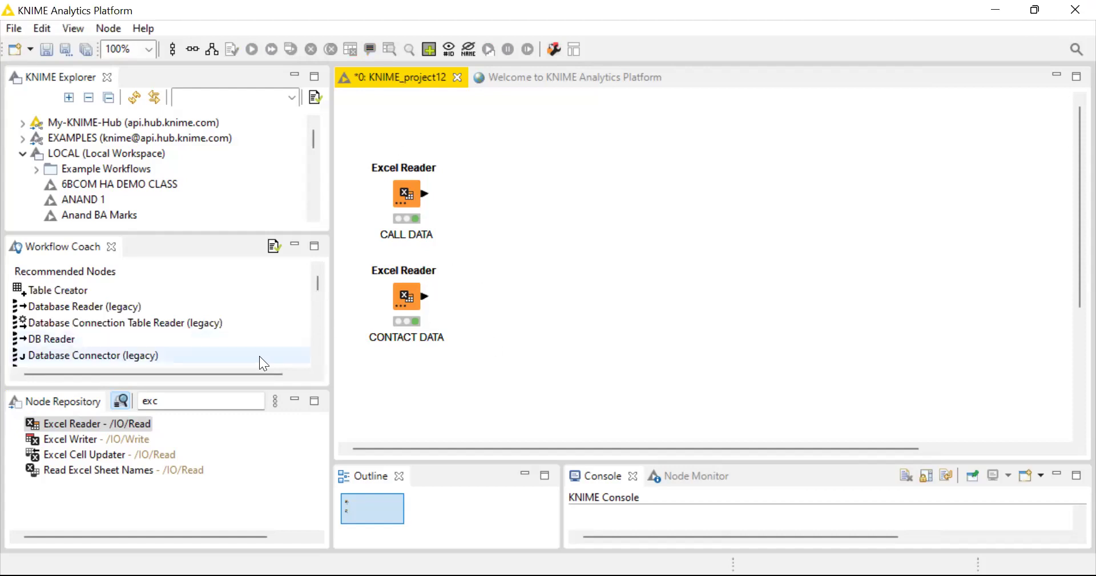
# Search the node repository for JOIN and place a Joiner node beside the two Excel Reader nodes
pyautogui.click(234, 407)
pyautogui.press('BackSpace')
pyautogui.press('BackSpace')
pyautogui.press('BackSpace')
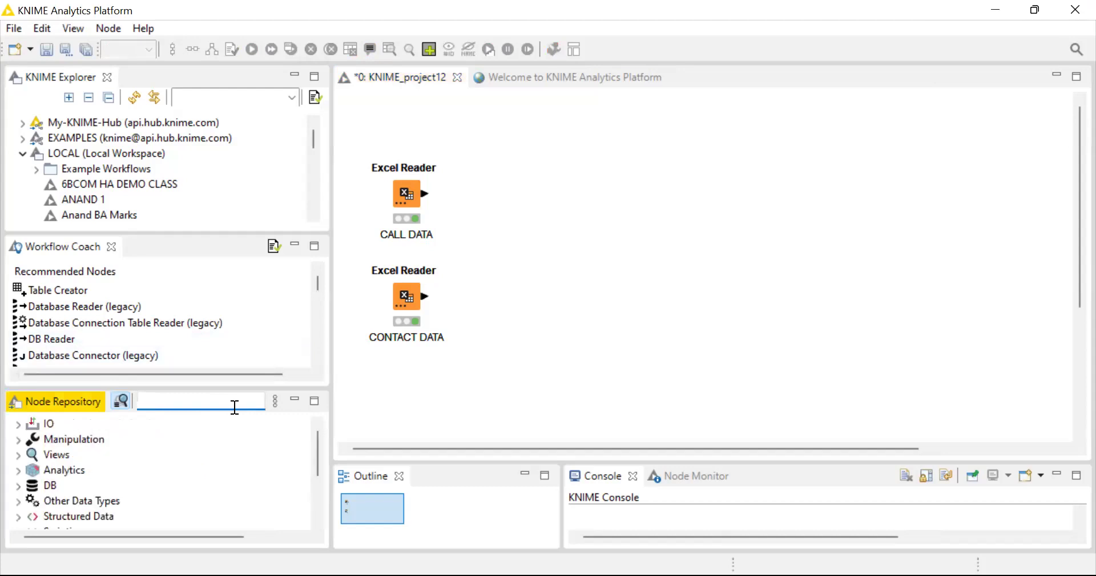
pyautogui.write('JOIN')
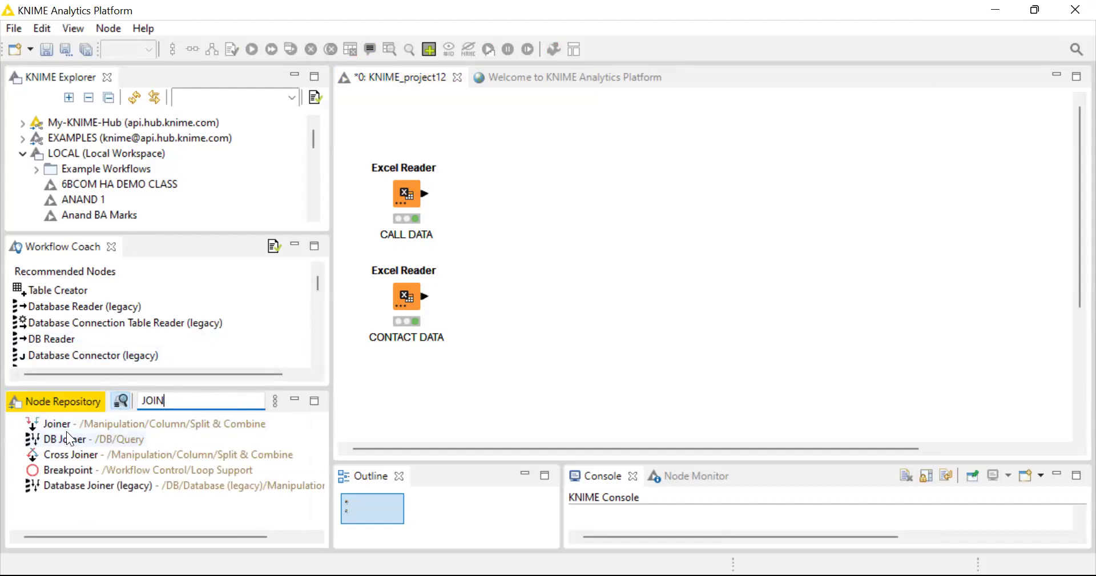
pyautogui.moveTo(65, 431); pyautogui.dragTo(474, 253)
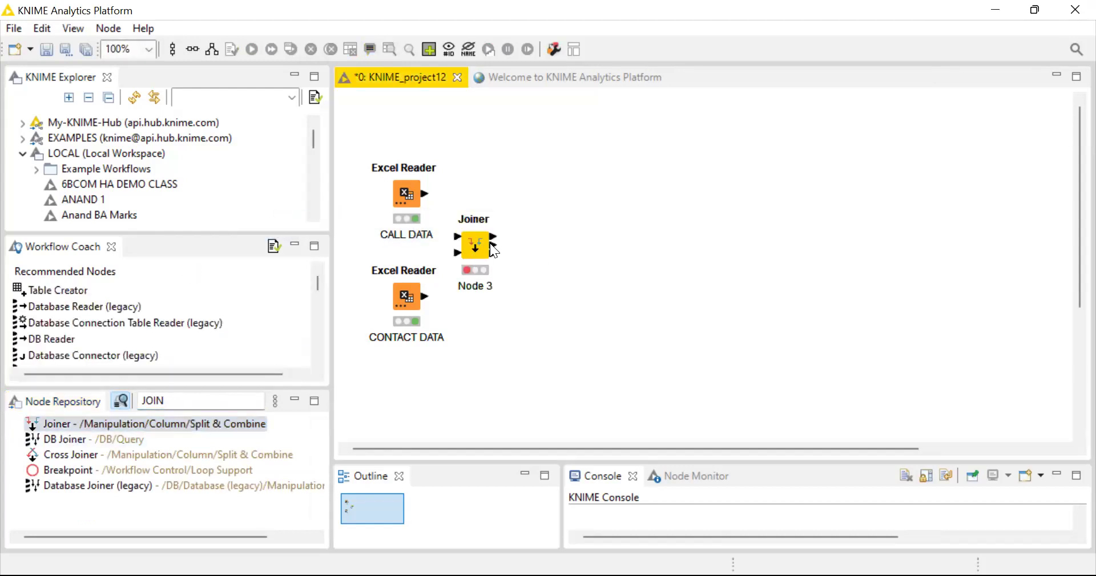
# Connect the CALL DATA reader to the Joiner's top input and the CONTACT DATA reader to its bottom input
pyautogui.moveTo(422, 194); pyautogui.dragTo(456, 236)
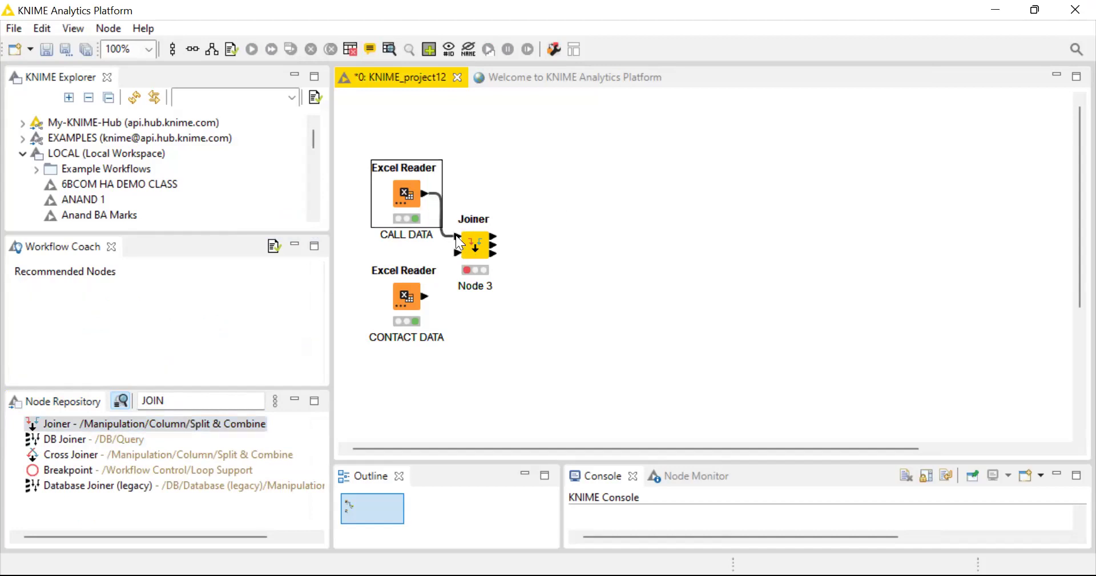
pyautogui.click(484, 368)
pyautogui.moveTo(422, 298); pyautogui.dragTo(456, 251)
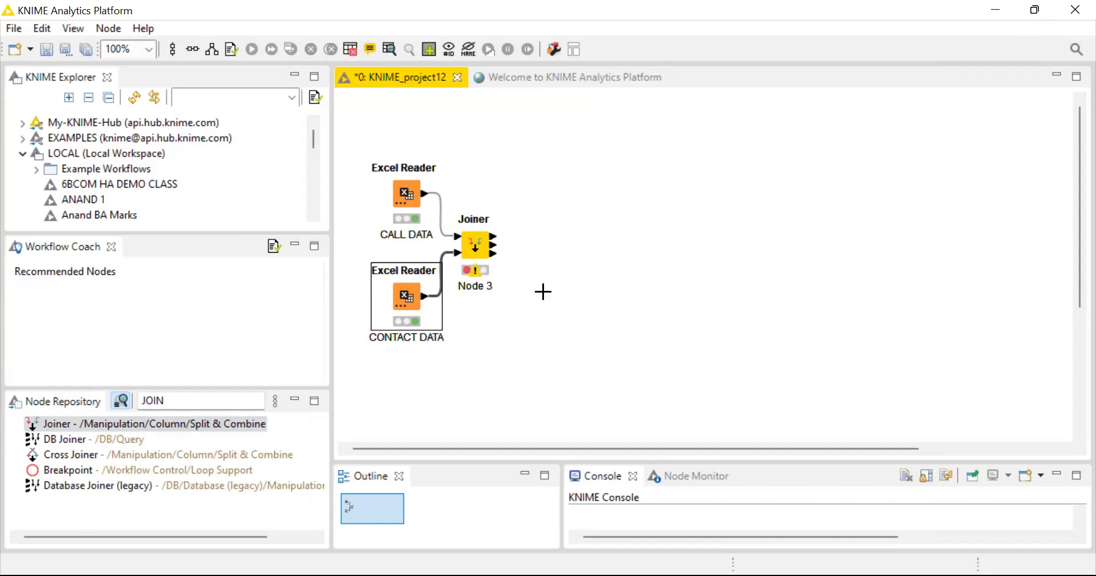
pyautogui.click(542, 291)
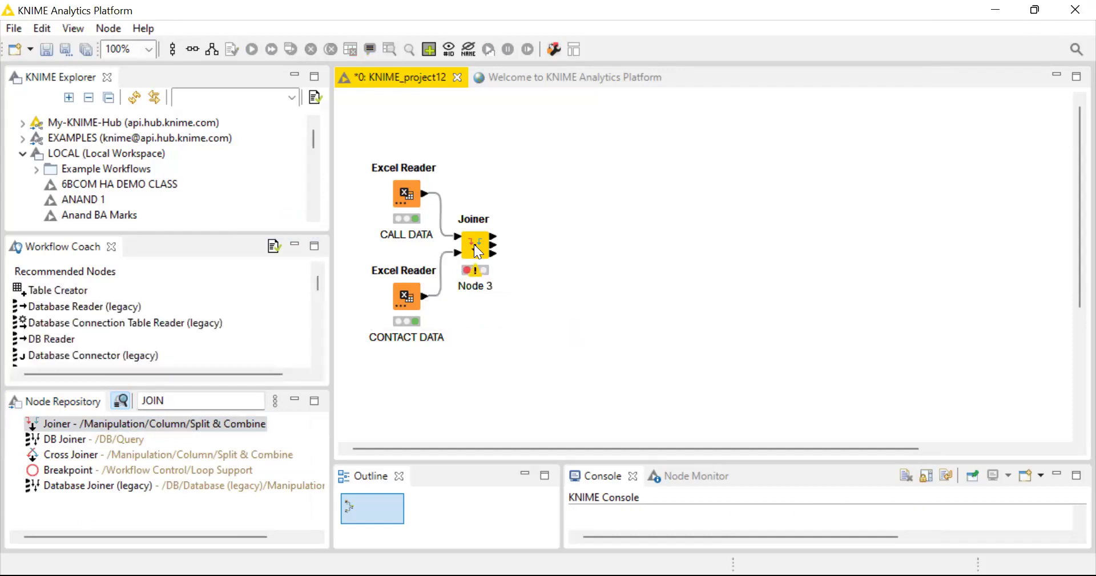
pyautogui.click(474, 245)
pyautogui.rightClick(474, 243)
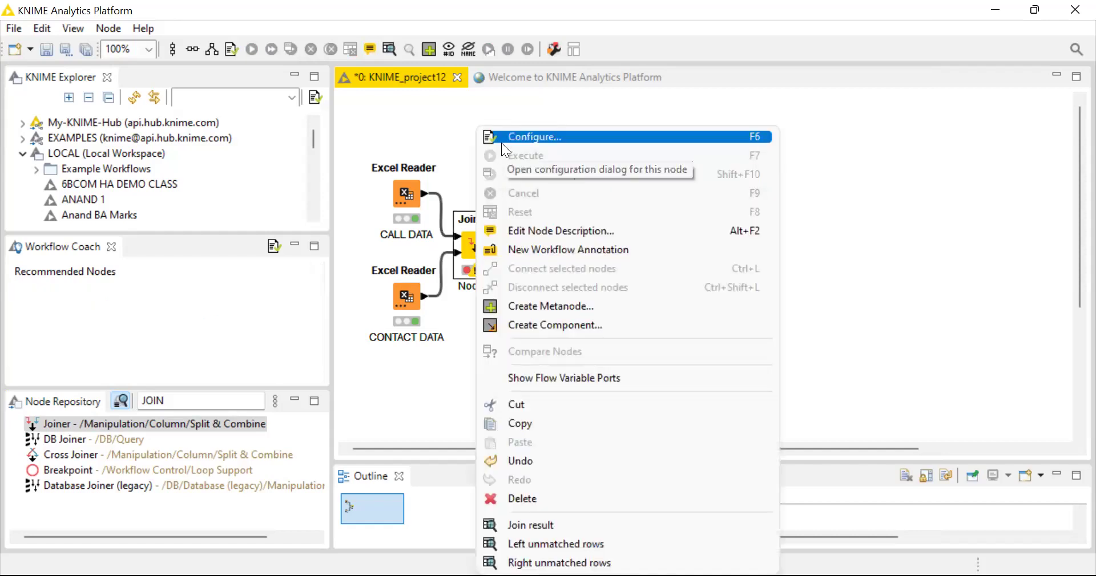
pyautogui.click(827, 205)
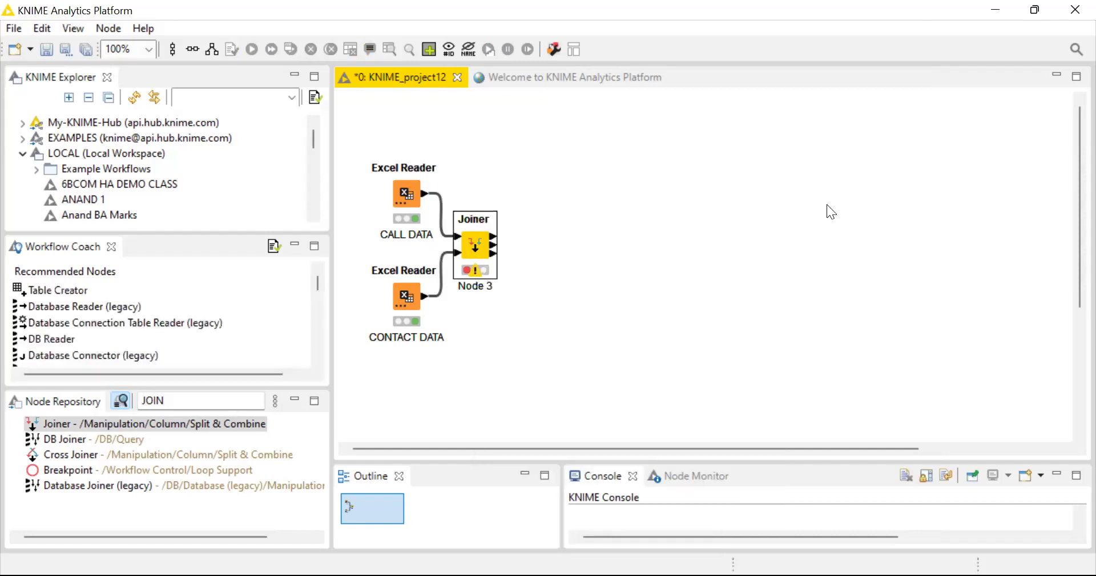
# Configure the Joiner with a matching criterion pairing AREA CODE in the left table with AREA CODE in the right table
pyautogui.click(476, 250)
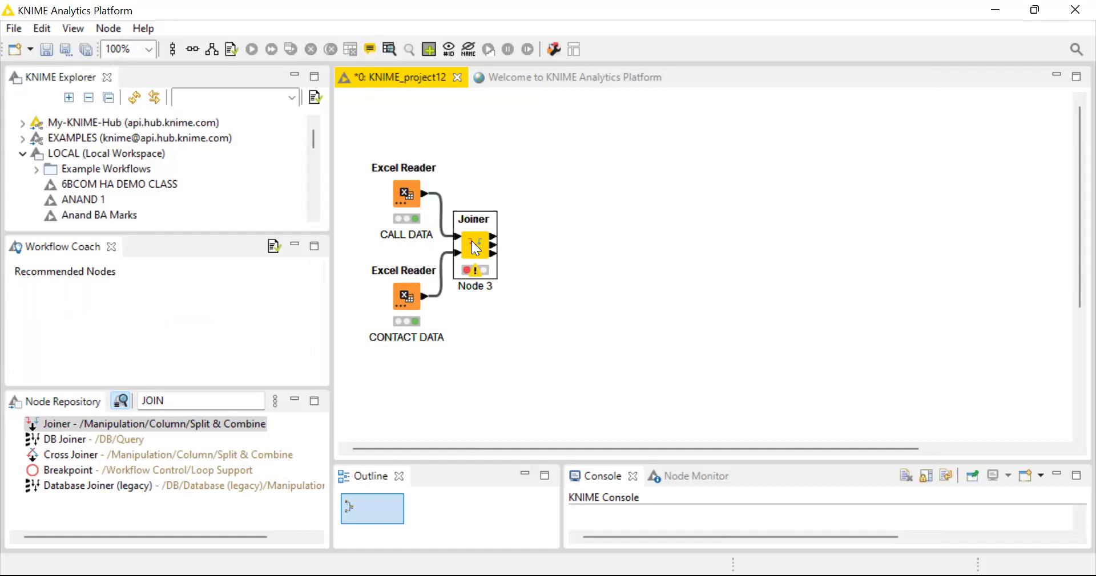
pyautogui.rightClick(476, 249)
pyautogui.click(484, 143)
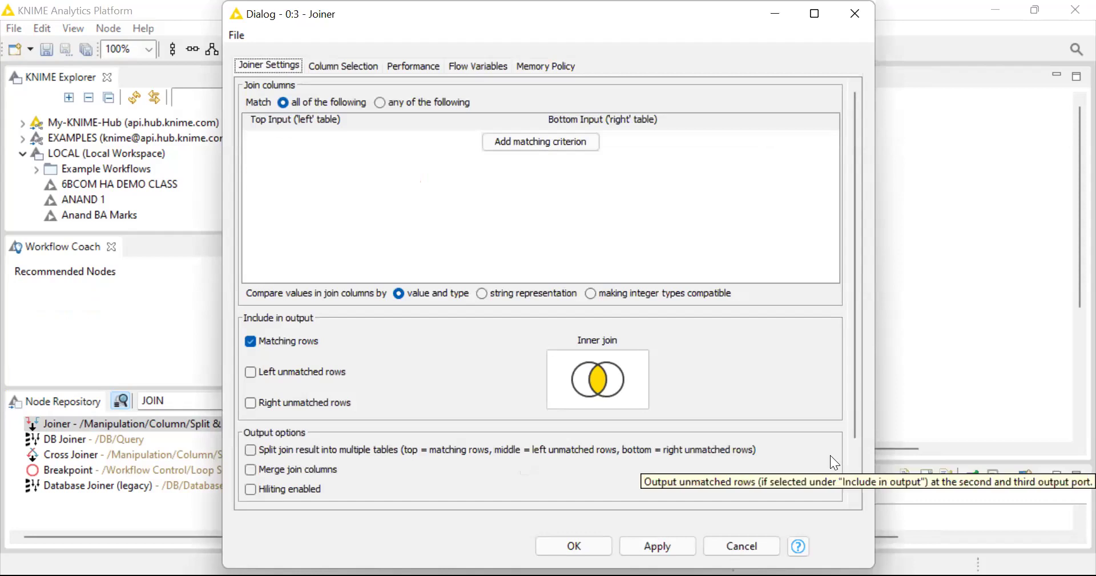
pyautogui.click(520, 144)
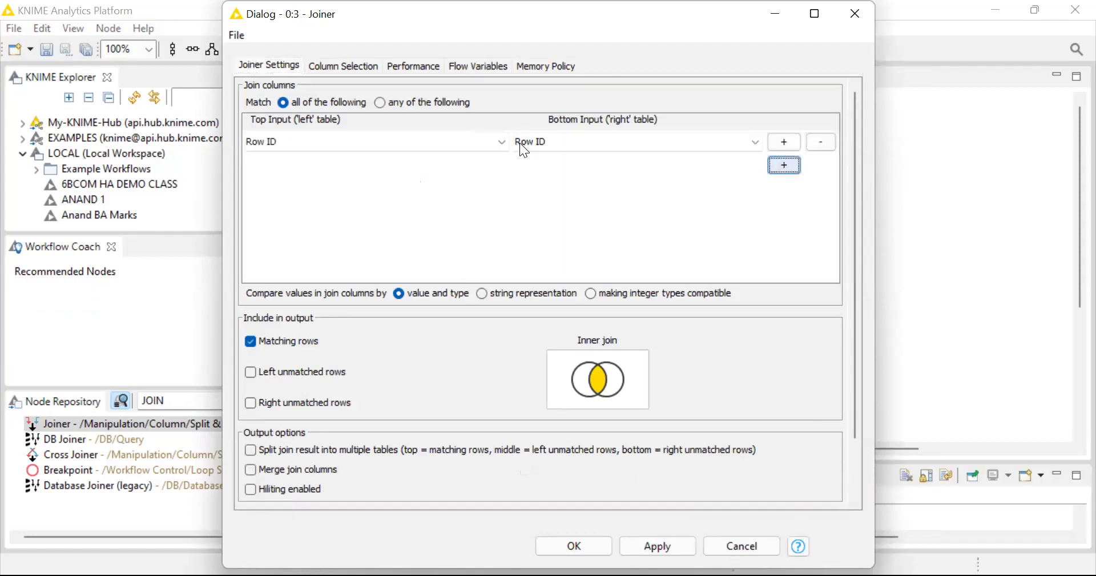
pyautogui.click(484, 140)
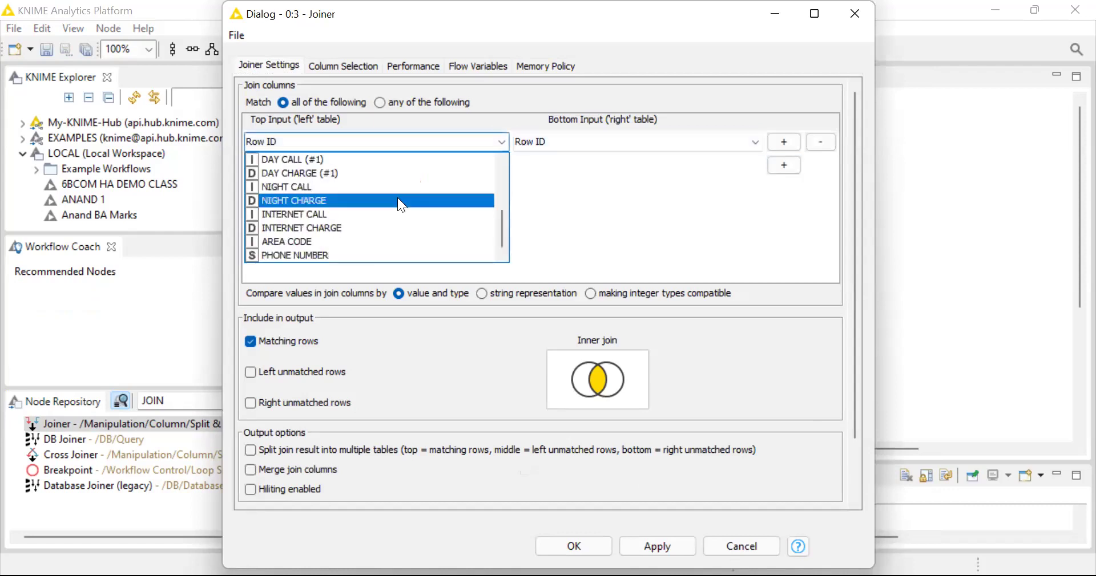
pyautogui.click(296, 243)
pyautogui.click(622, 142)
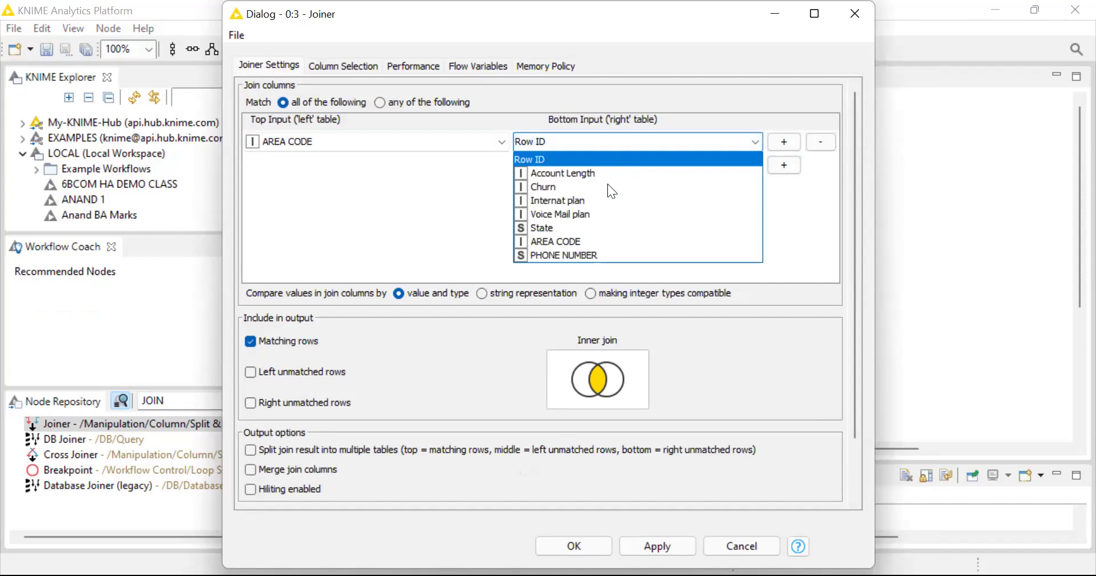
pyautogui.click(581, 242)
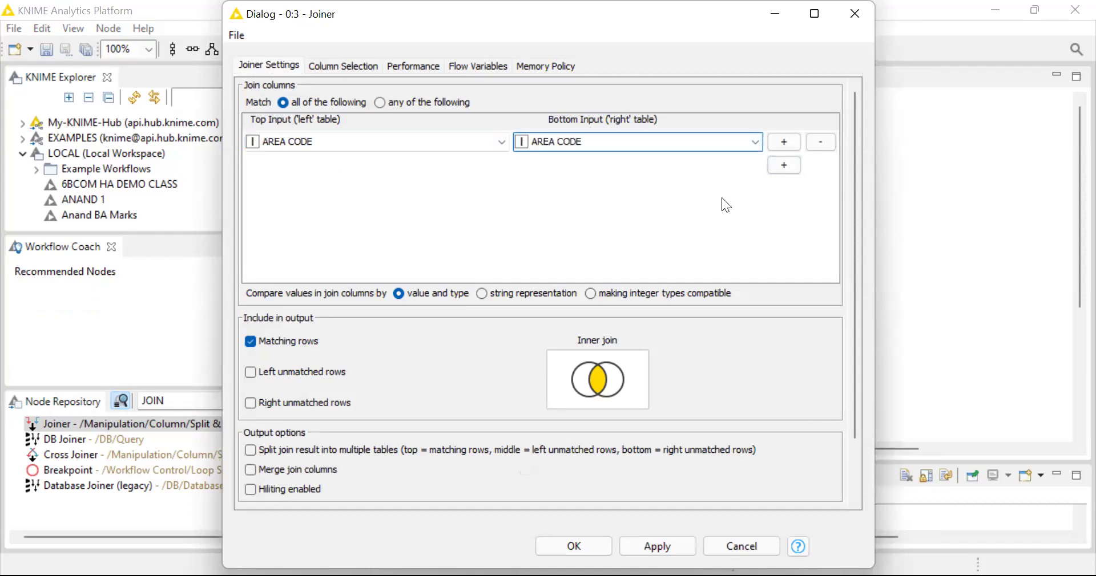
# Add a second join criterion matching PHONE NUMBER in both tables and save the Joiner settings
pyautogui.click(784, 165)
pyautogui.click(357, 165)
pyautogui.scroll(-3, 335, 258)
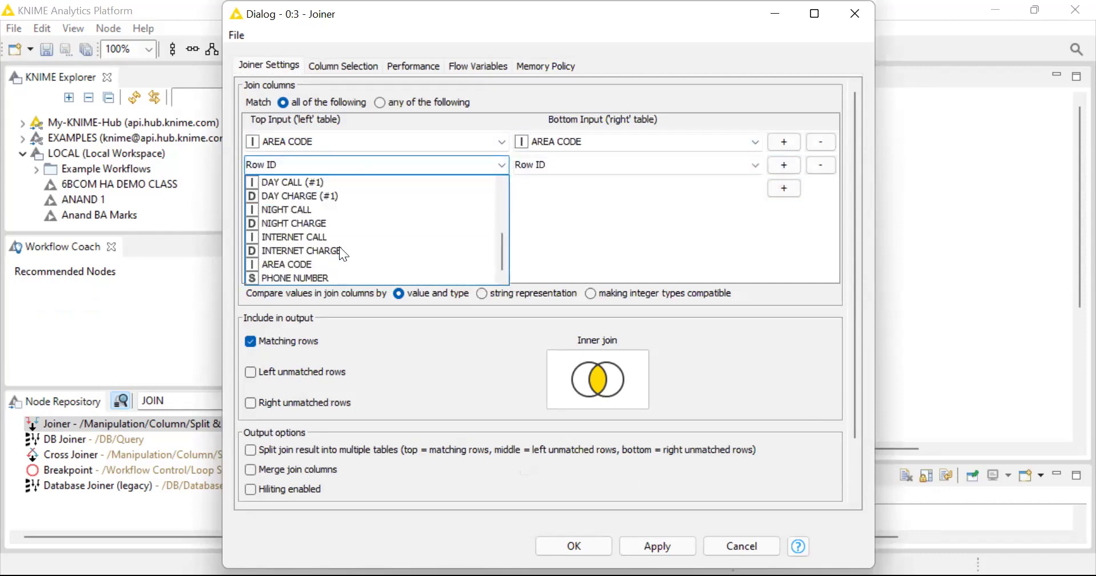
pyautogui.click(339, 278)
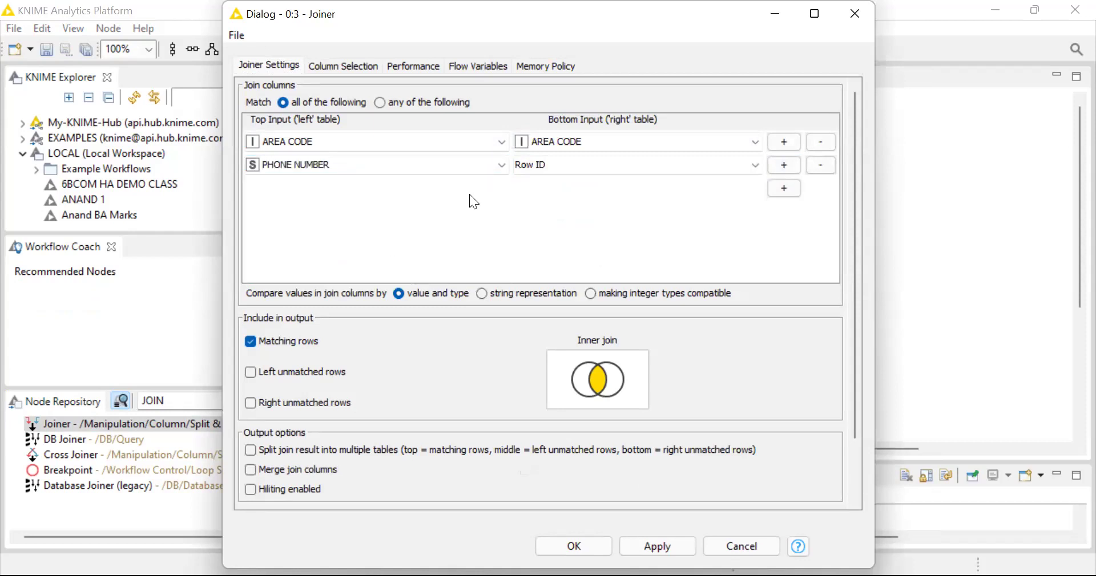
pyautogui.click(530, 165)
pyautogui.click(564, 277)
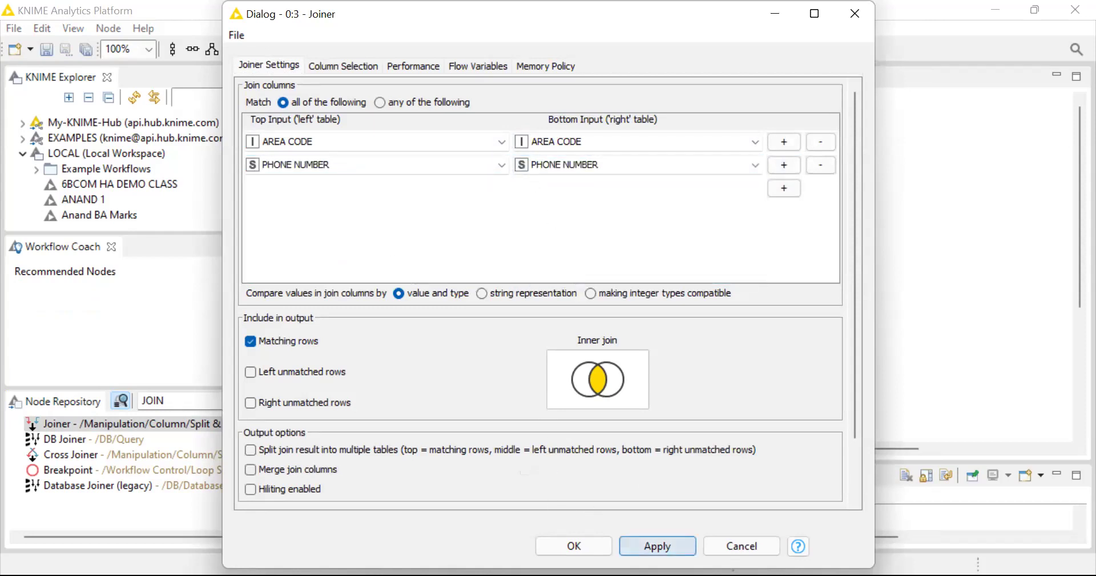
pyautogui.click(574, 548)
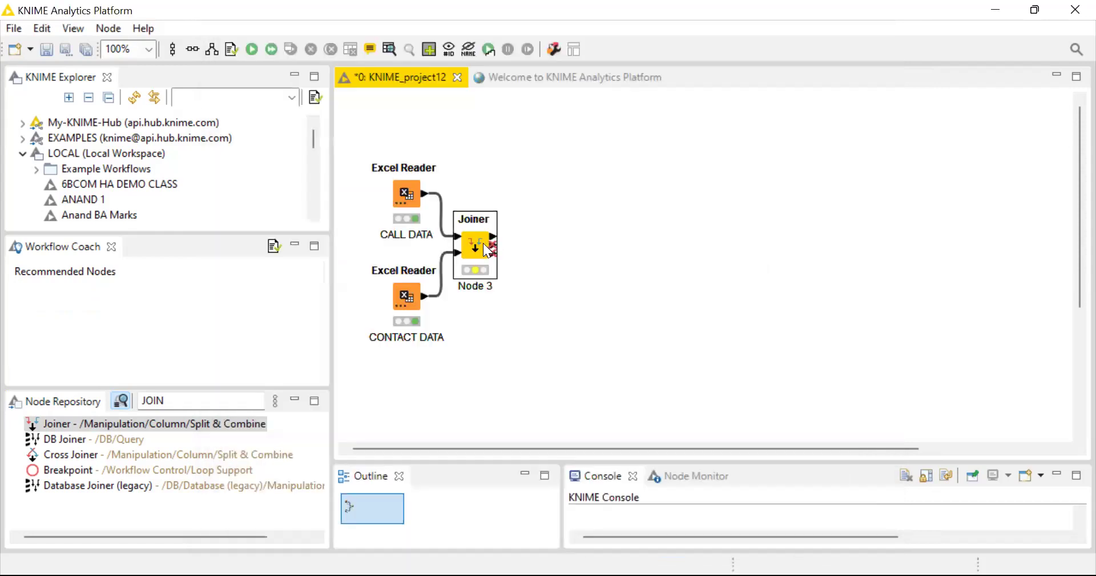
# Execute the Joiner node and view its join result table
pyautogui.rightClick(484, 244)
pyautogui.click(521, 160)
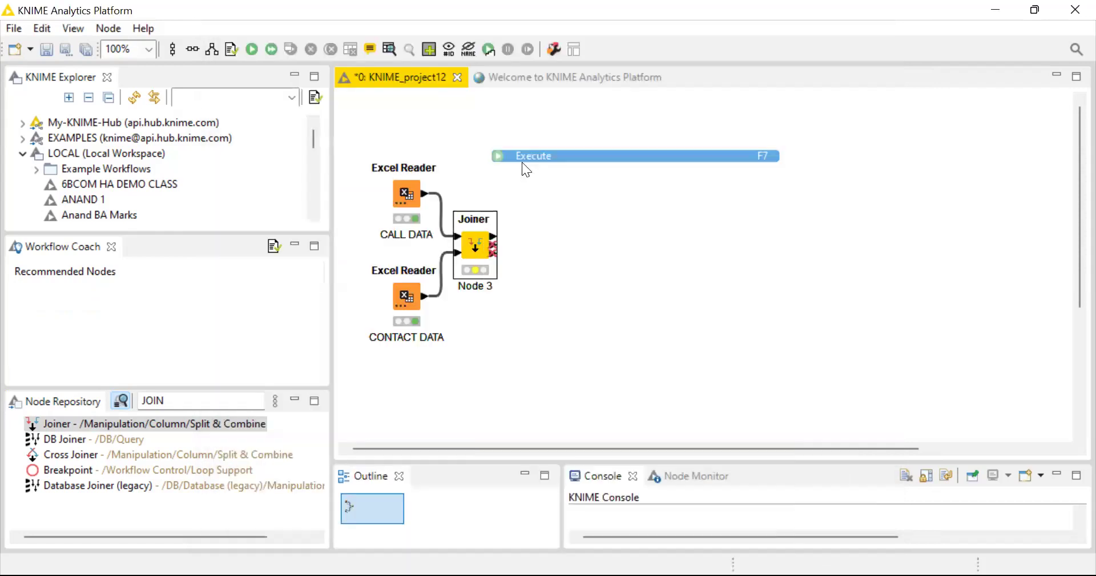
pyautogui.rightClick(480, 238)
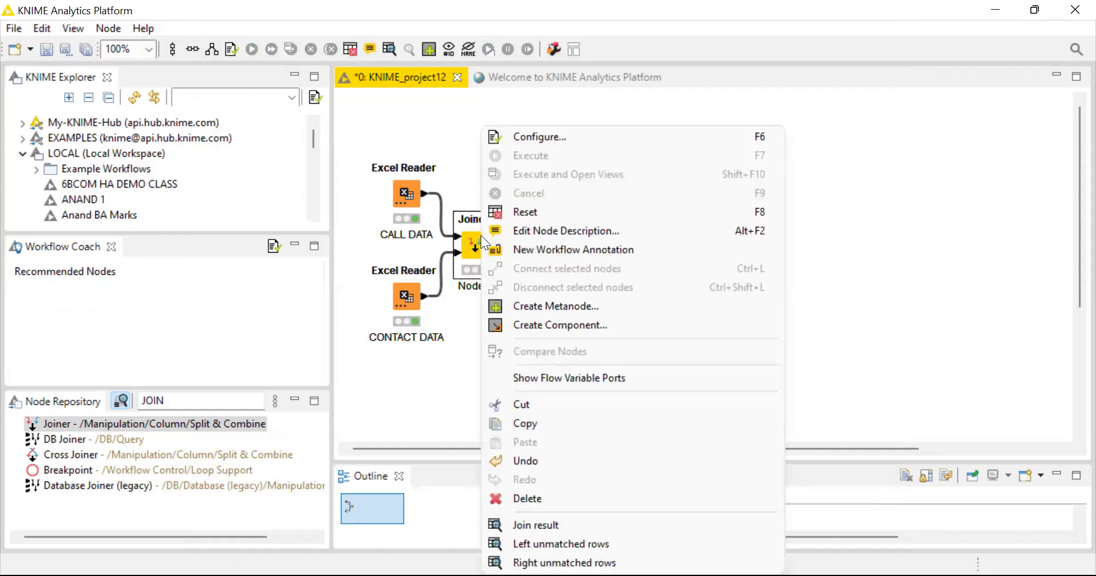
pyautogui.click(541, 527)
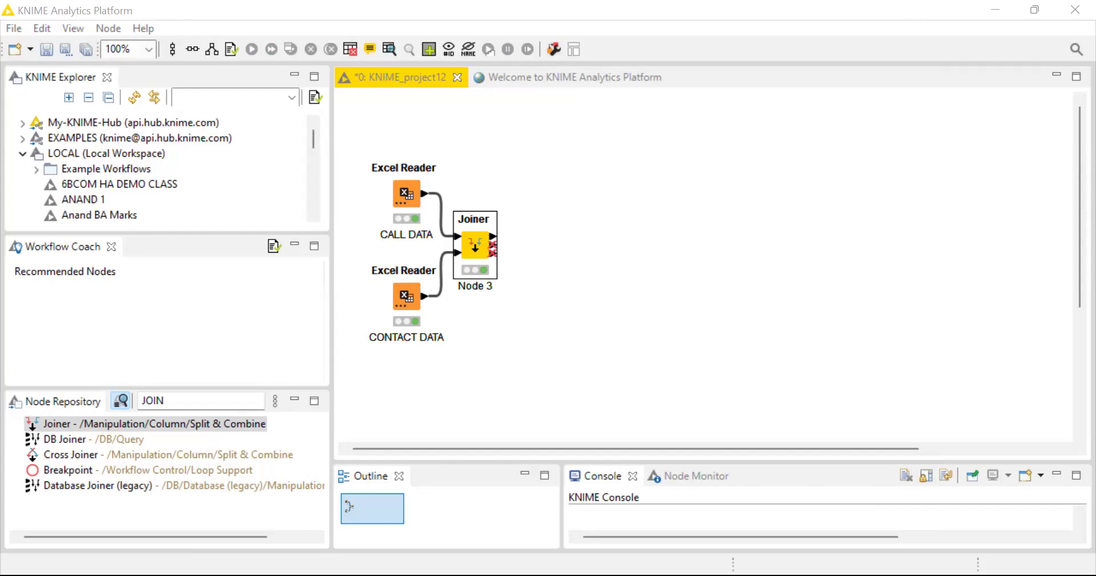
pyautogui.click(499, 170)
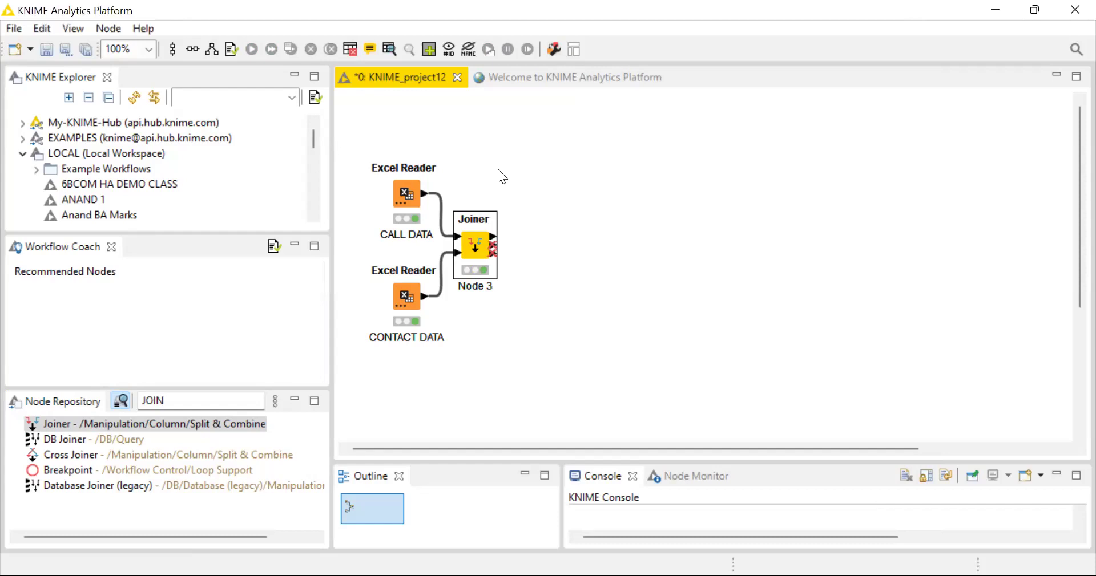
# Search the repository for NUMB, place a Number To String node after the Joiner, and connect the Joiner's top output to it
pyautogui.click(244, 400)
pyautogui.press('BackSpace')
pyautogui.press('BackSpace')
pyautogui.press('BackSpace')
pyautogui.press('BackSpace')
pyautogui.write('NUMB')
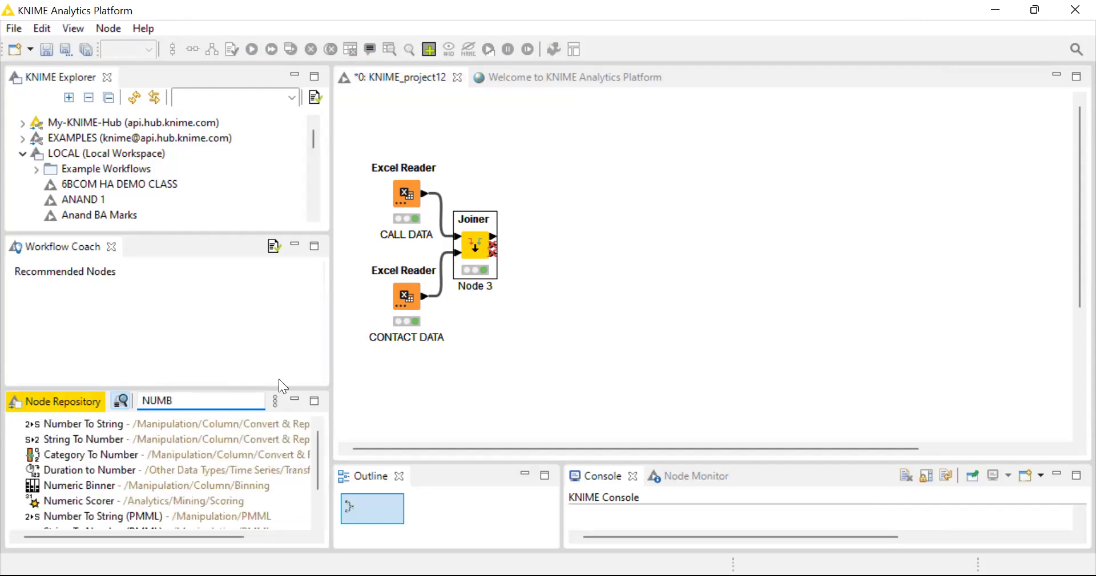
pyautogui.moveTo(76, 428); pyautogui.dragTo(583, 247)
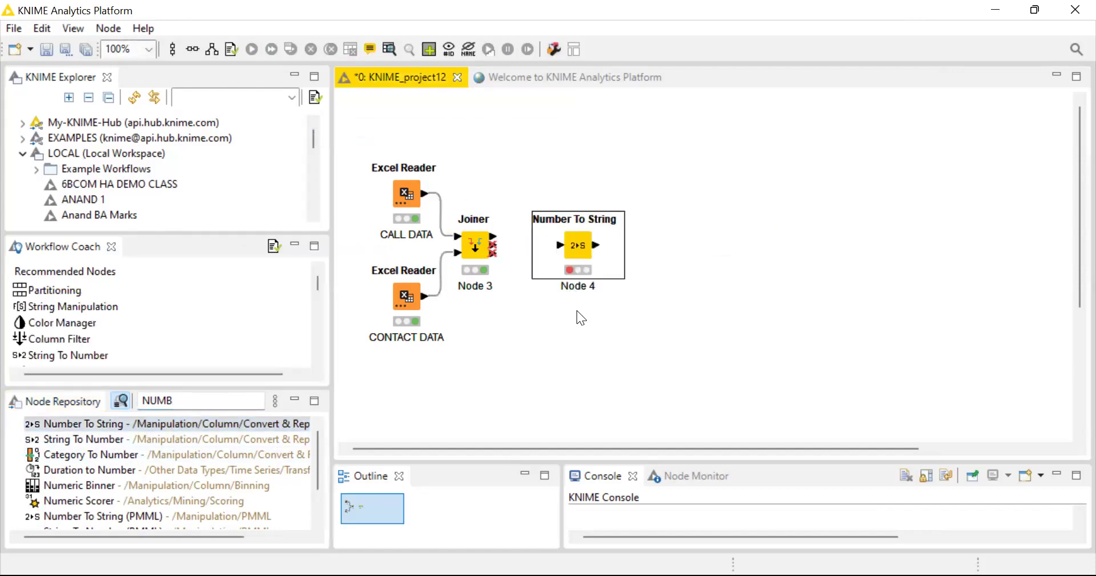
pyautogui.click(573, 349)
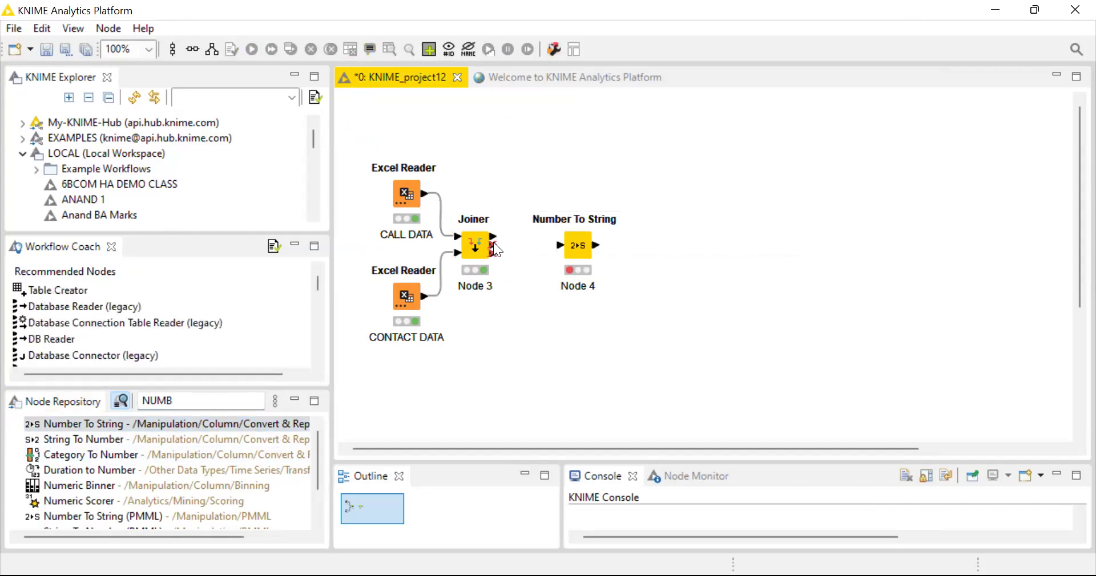
pyautogui.moveTo(493, 236); pyautogui.dragTo(561, 246)
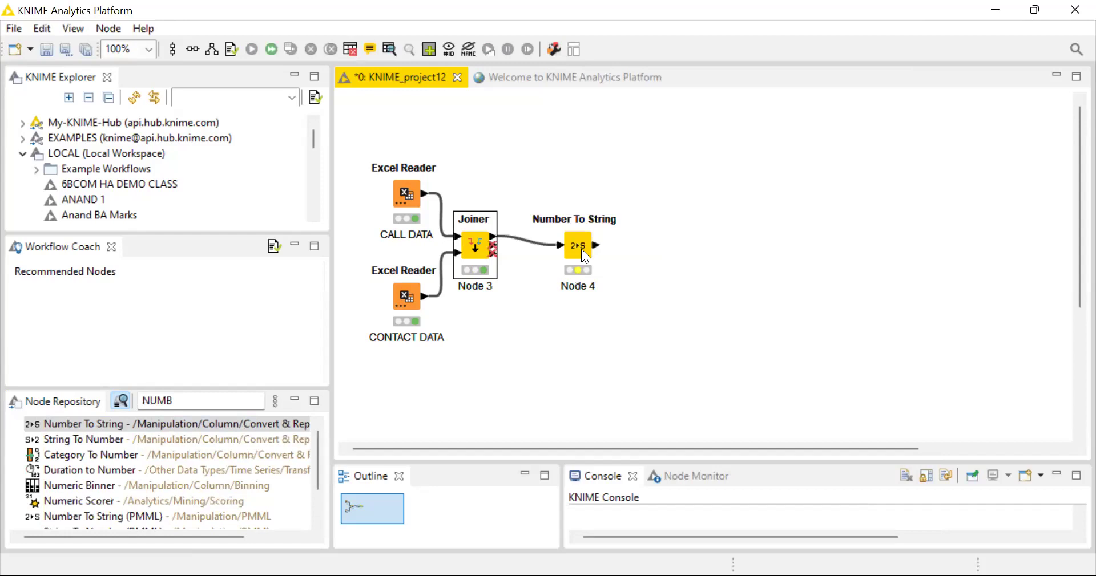
# Configure the Number To String node to exclude all columns except Churn, including only Churn for conversion
pyautogui.click(581, 249)
pyautogui.rightClick(582, 250)
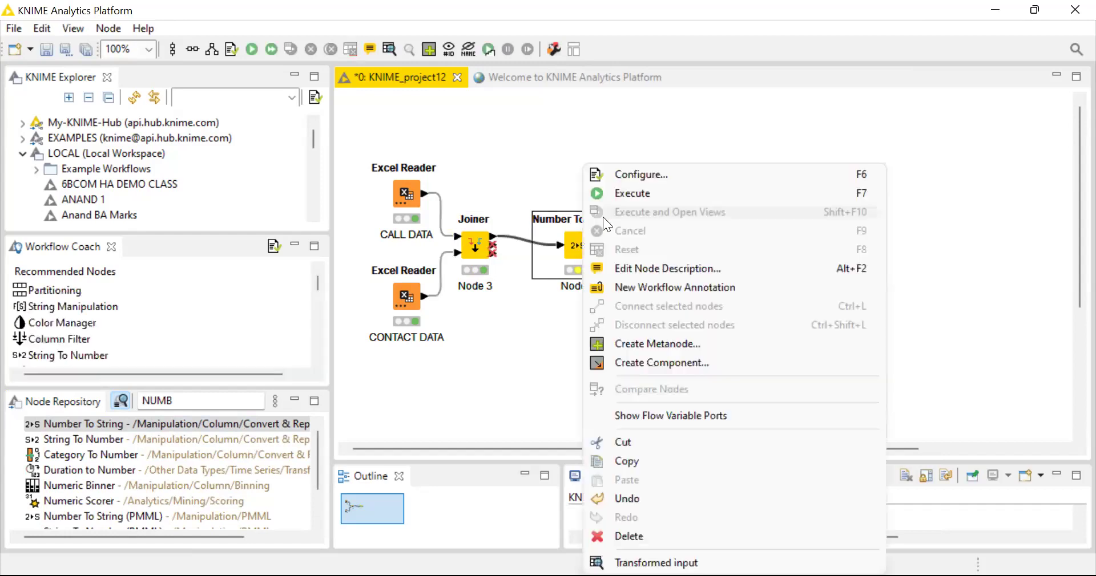
pyautogui.click(607, 178)
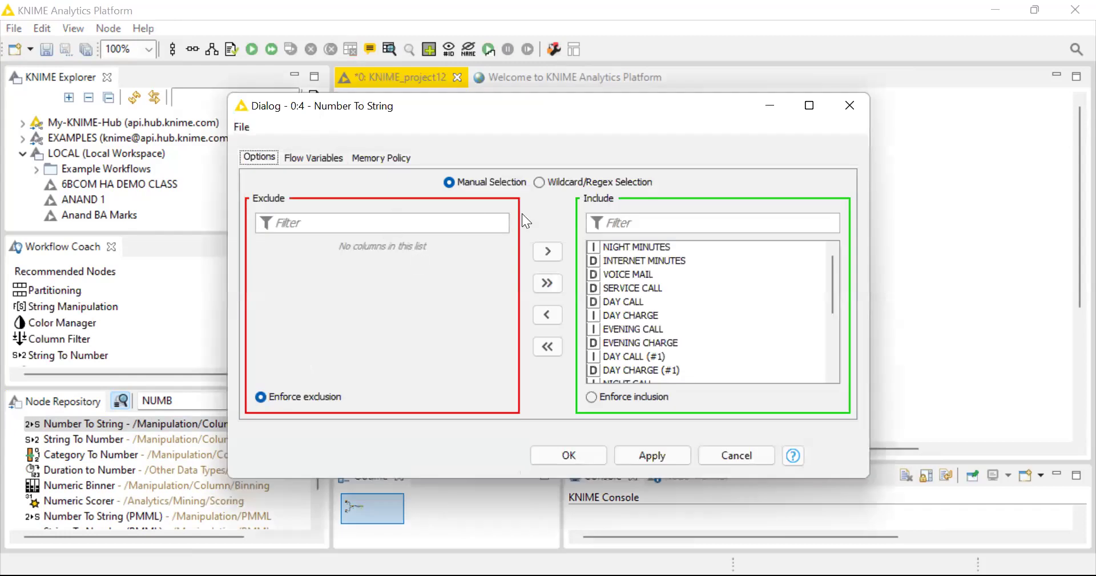
pyautogui.moveTo(833, 271); pyautogui.dragTo(816, 244)
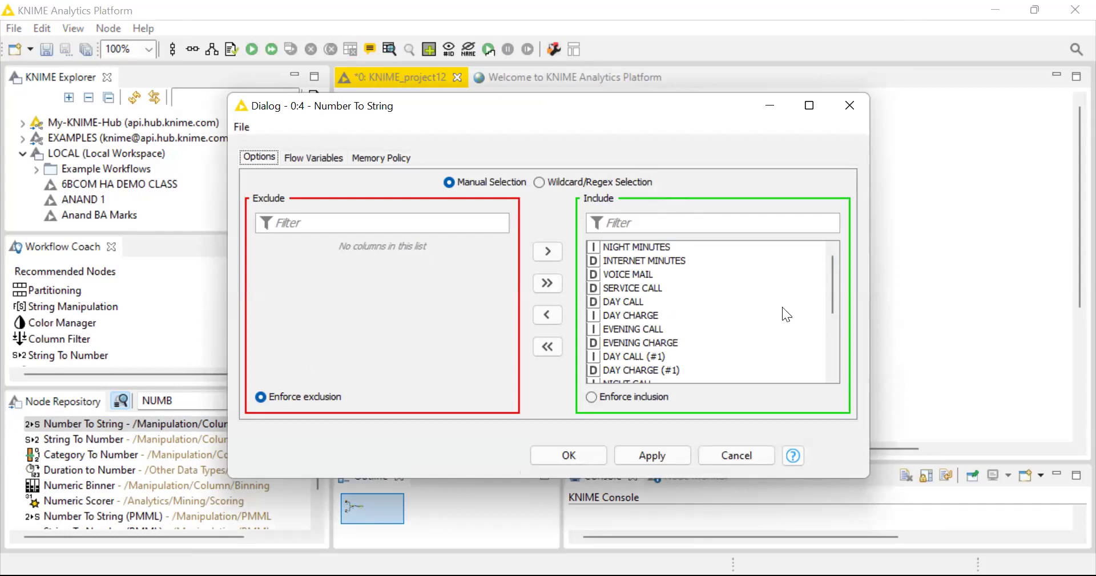
pyautogui.click(547, 347)
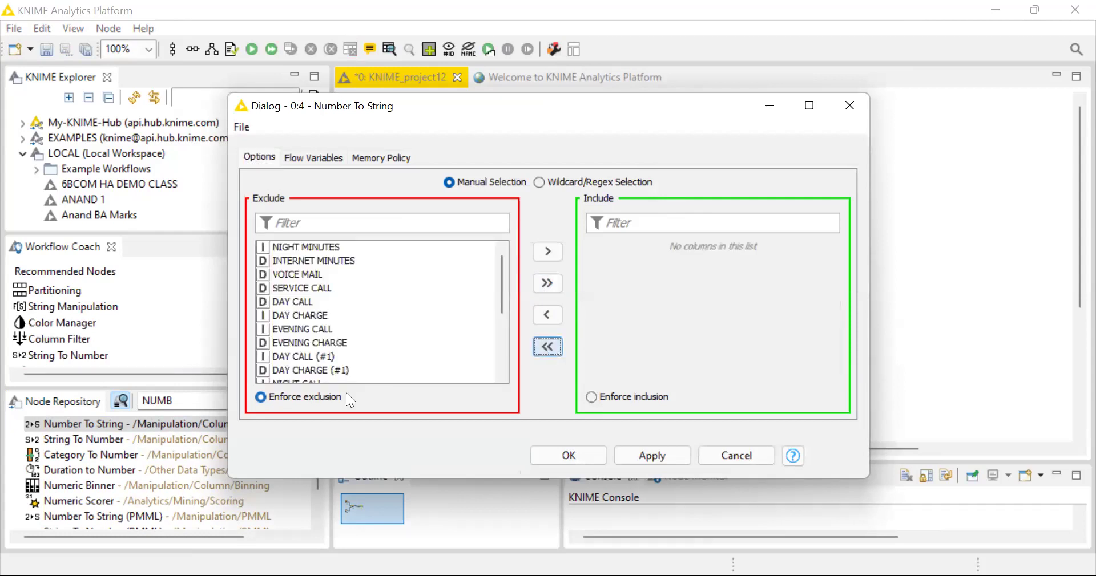
pyautogui.scroll(-4, 285, 264)
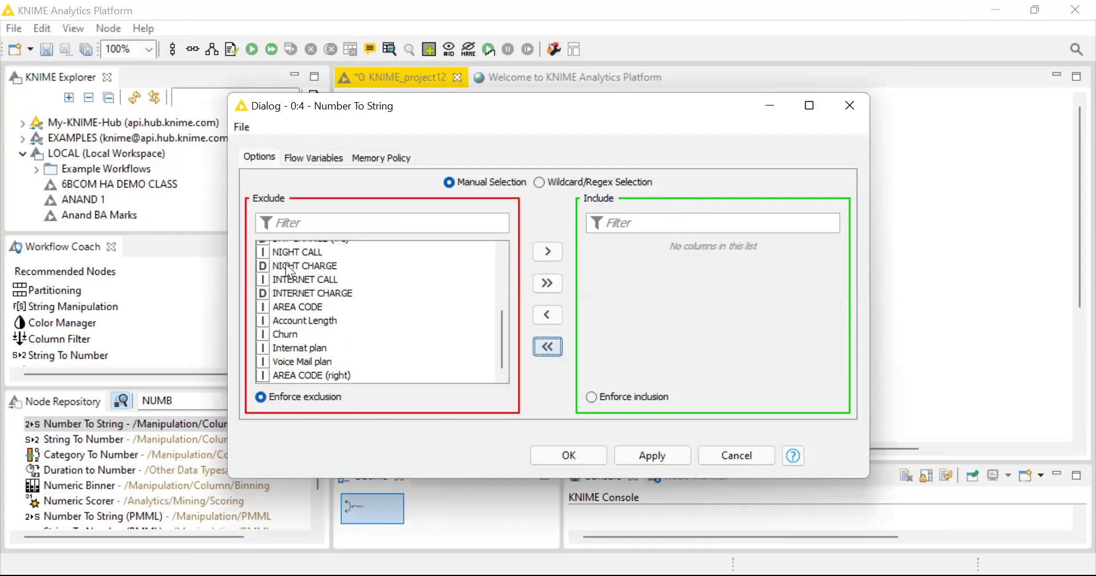
pyautogui.click(297, 335)
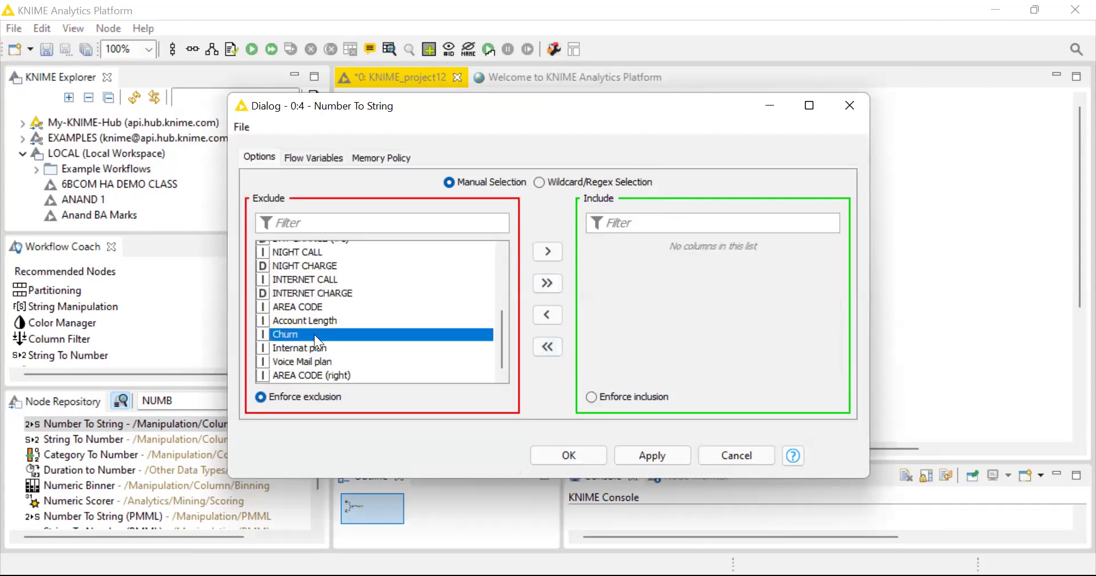
pyautogui.click(552, 251)
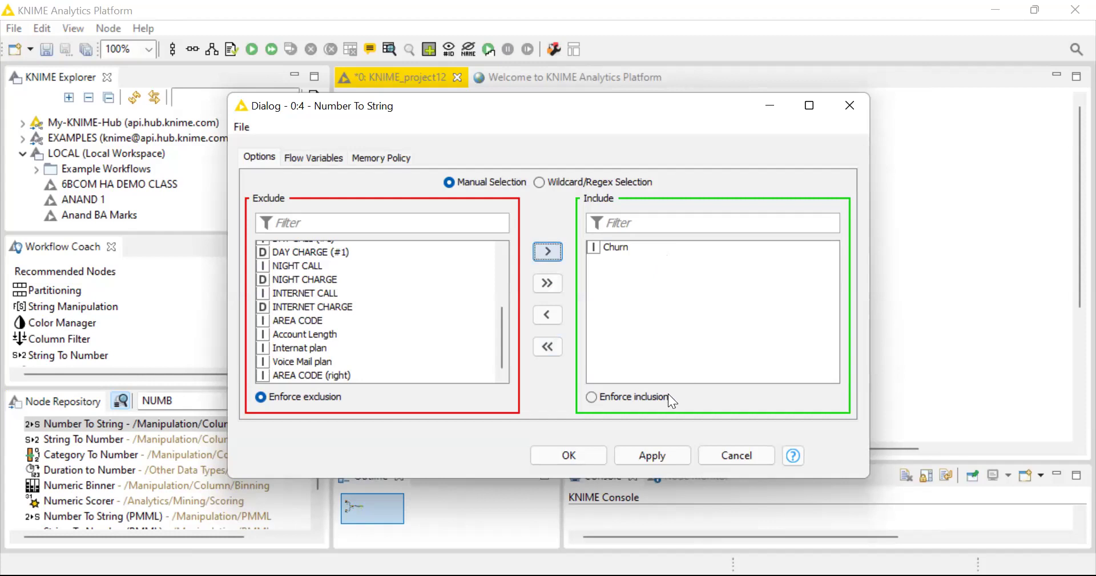
pyautogui.click(640, 456)
pyautogui.click(592, 454)
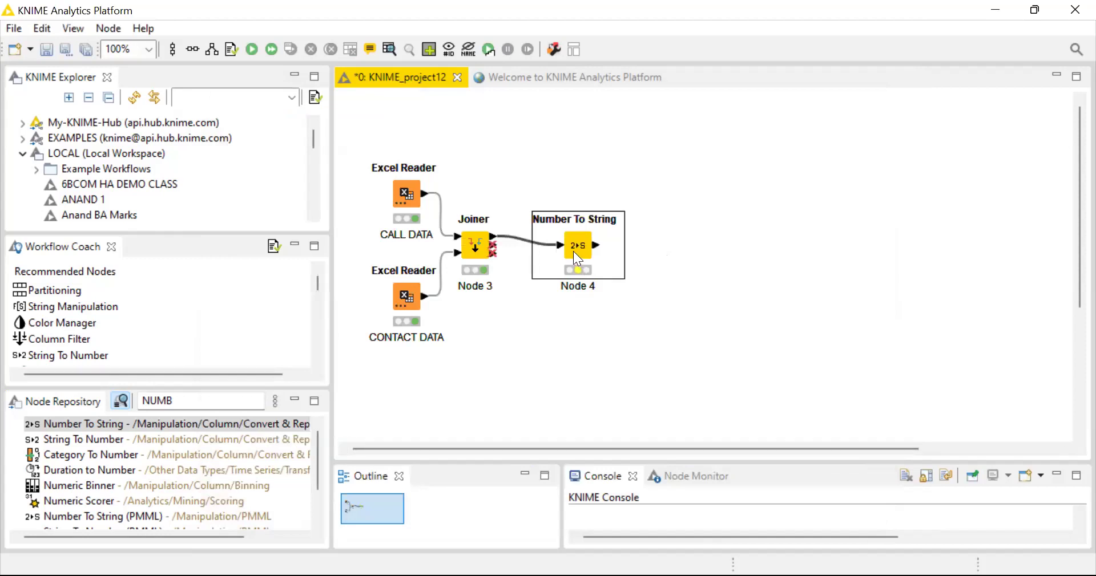
# Execute the Number To String node and view its transformed input table
pyautogui.rightClick(573, 251)
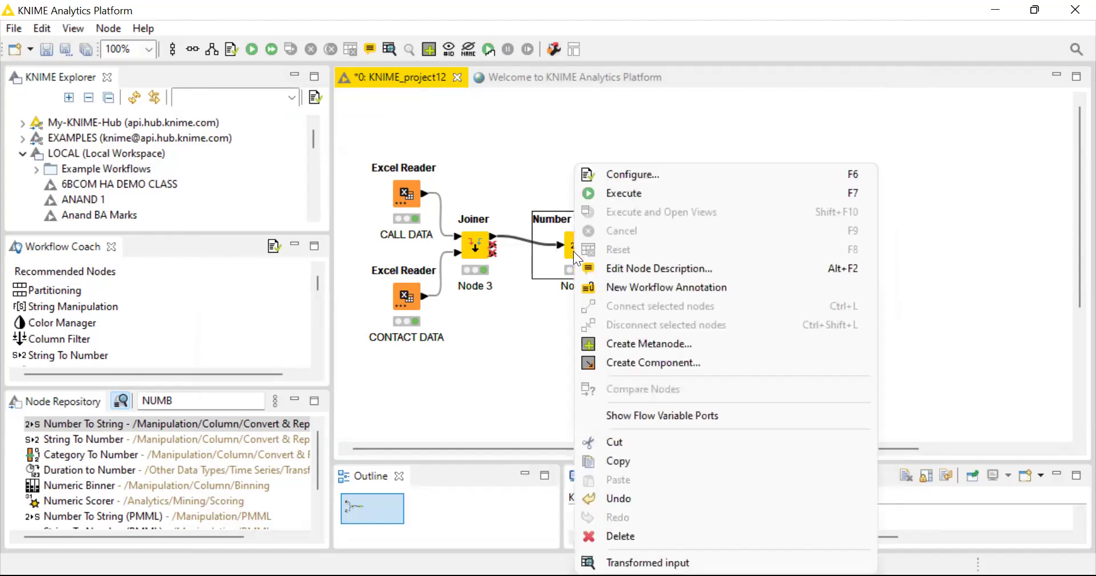
pyautogui.click(622, 193)
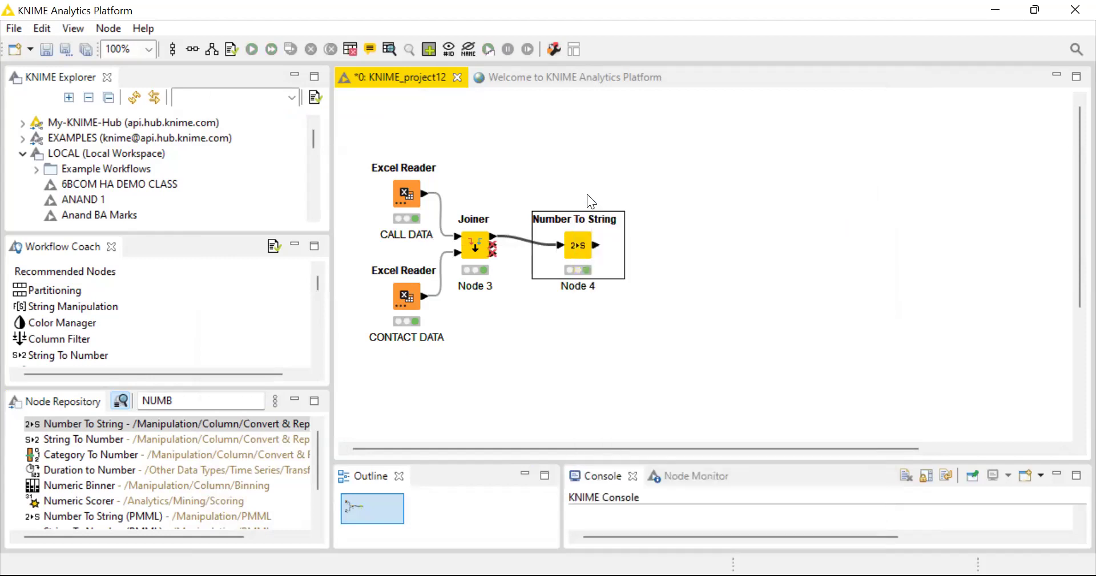
pyautogui.rightClick(574, 242)
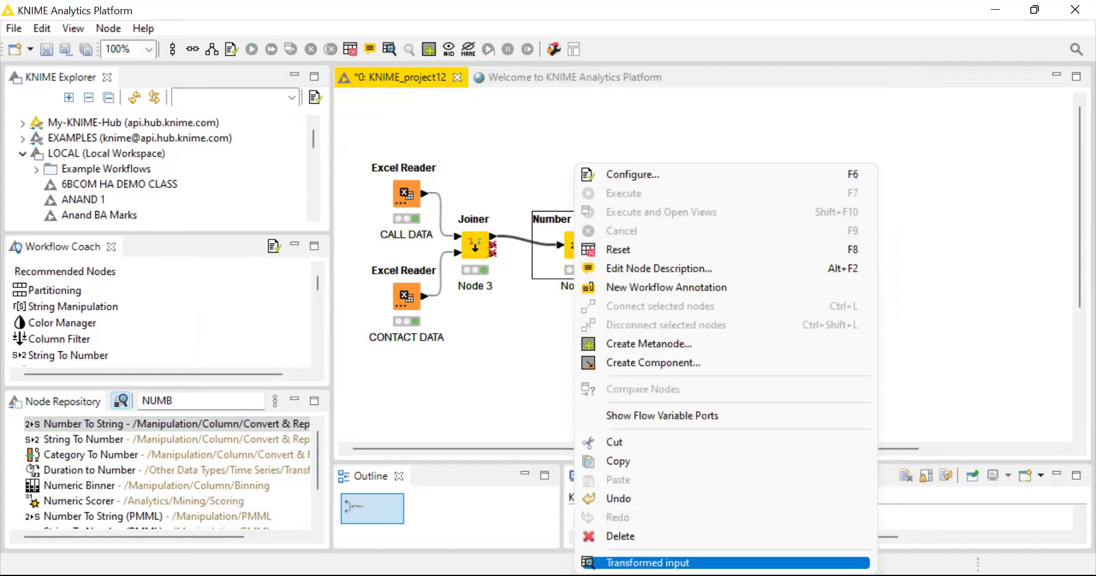
pyautogui.click(647, 562)
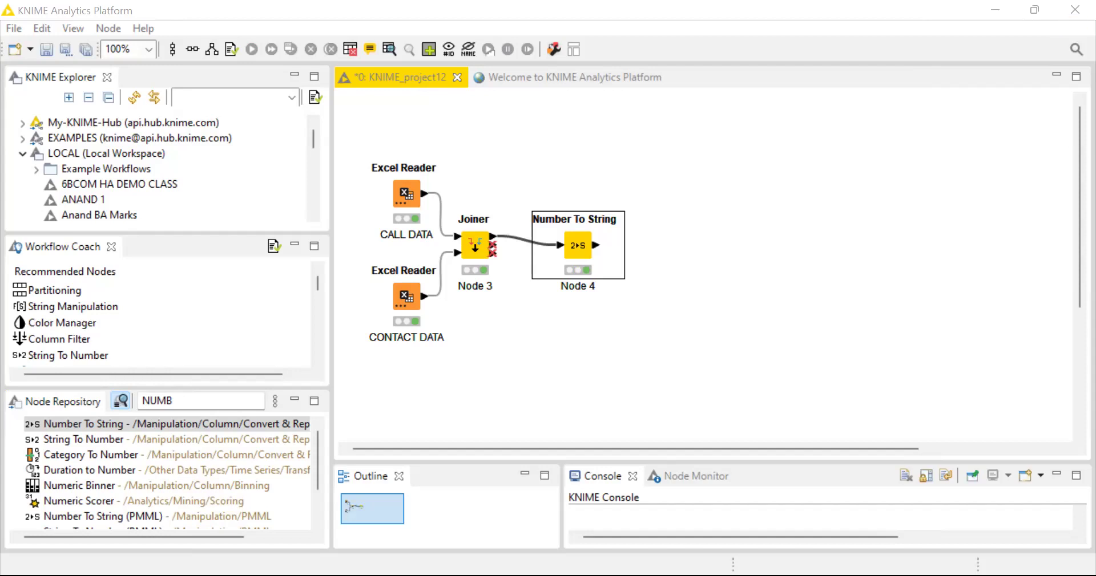
pyautogui.click(679, 177)
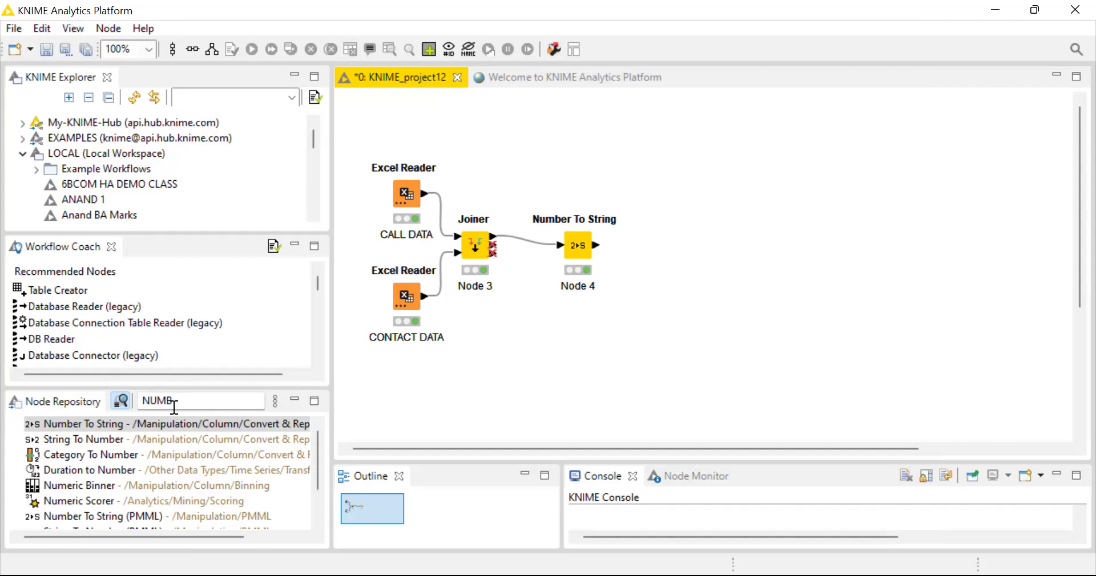
# Search the repository for COL, place a Color Manager node after Number To String, and connect the Number To String output to it
pyautogui.click(205, 398)
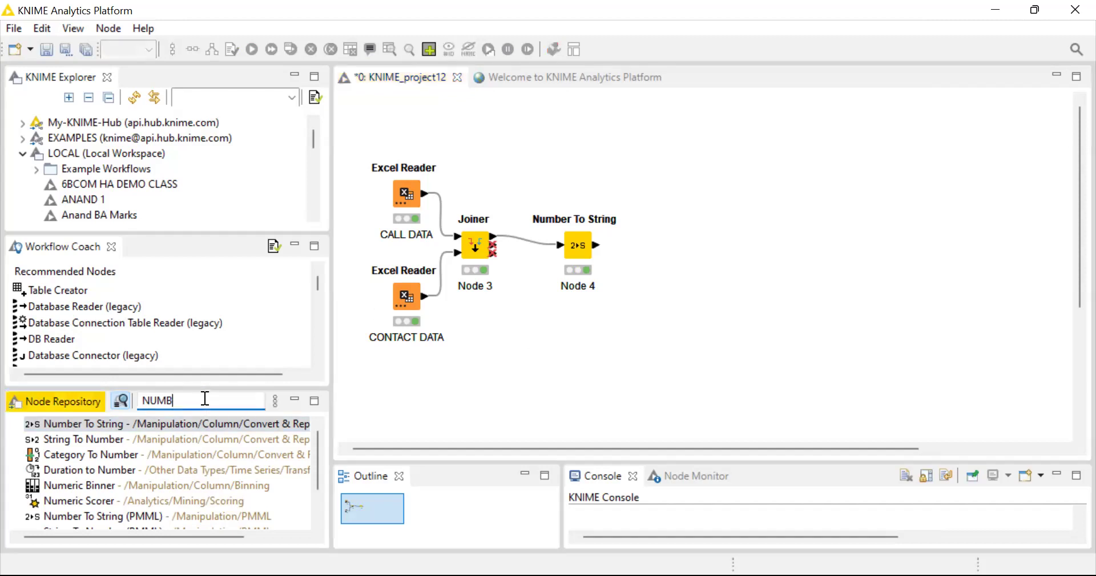
pyautogui.press('BackSpace')
pyautogui.press('BackSpace')
pyautogui.press('BackSpace')
pyautogui.press('BackSpace')
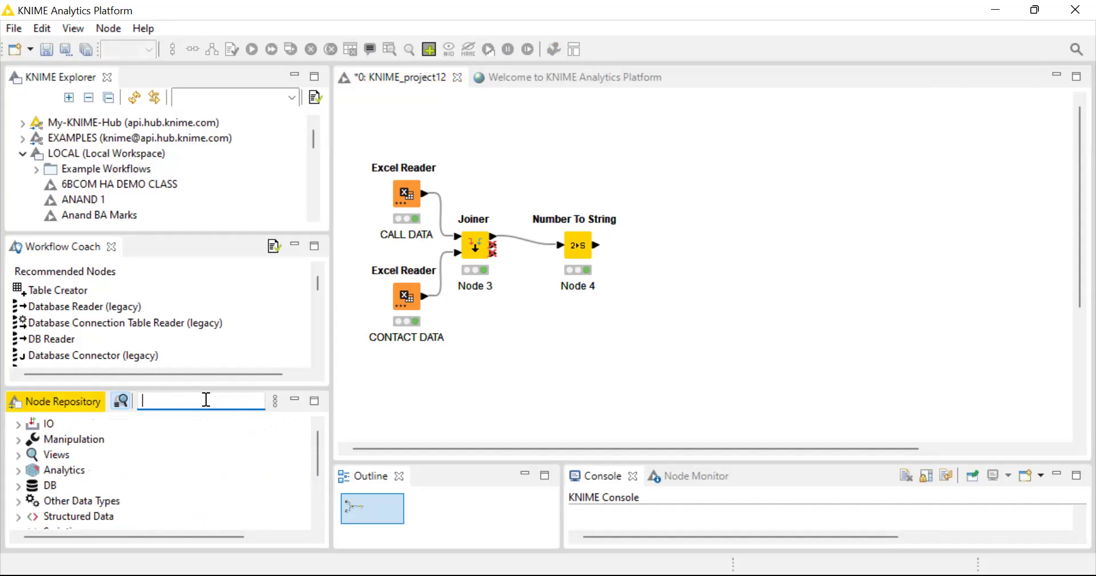
pyautogui.write('COL')
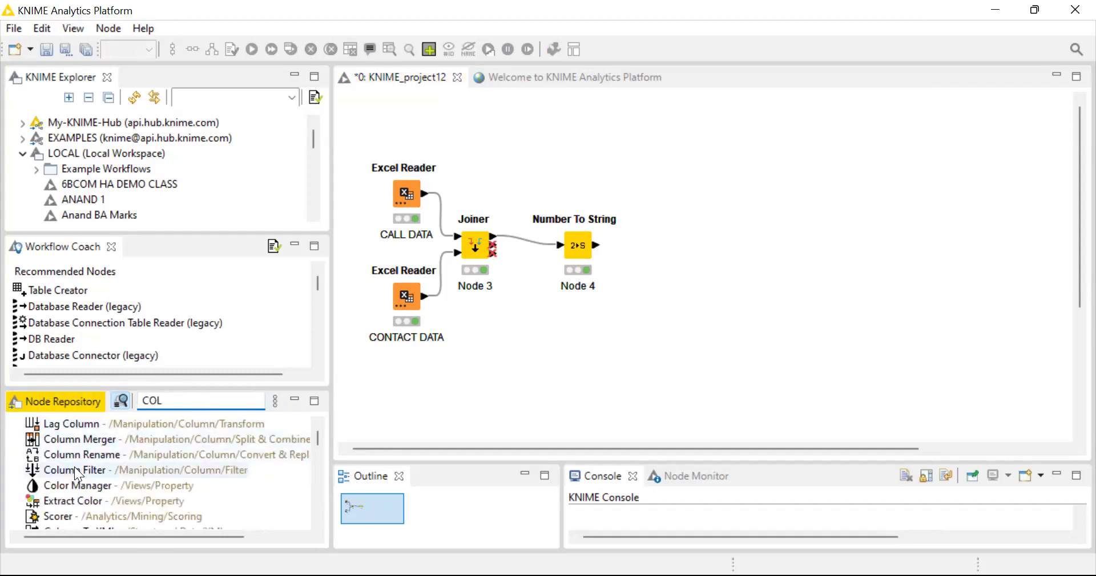
pyautogui.moveTo(55, 484); pyautogui.dragTo(677, 243)
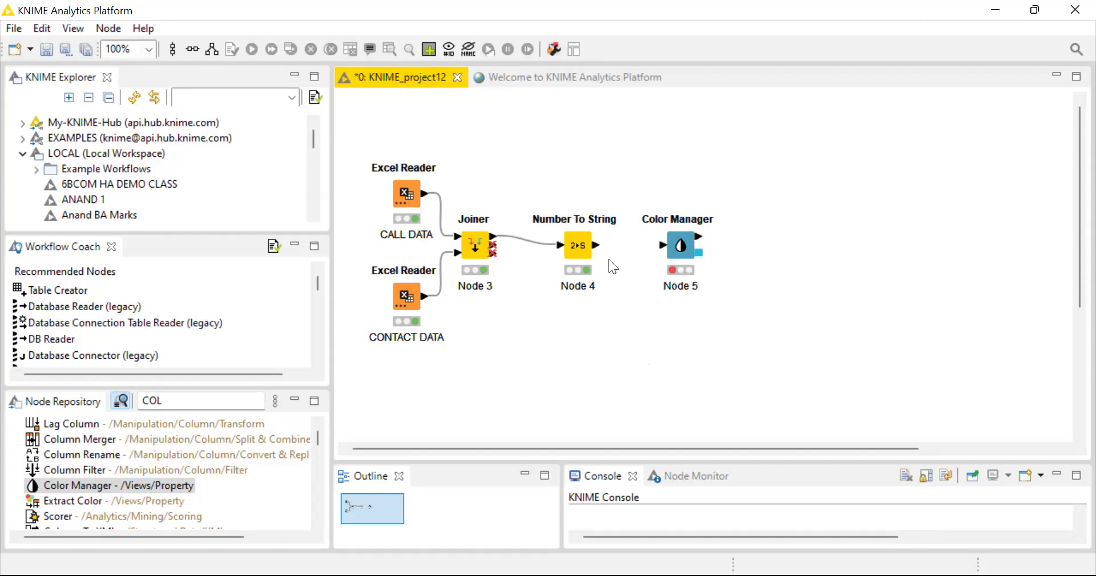
pyautogui.moveTo(595, 242); pyautogui.dragTo(686, 247)
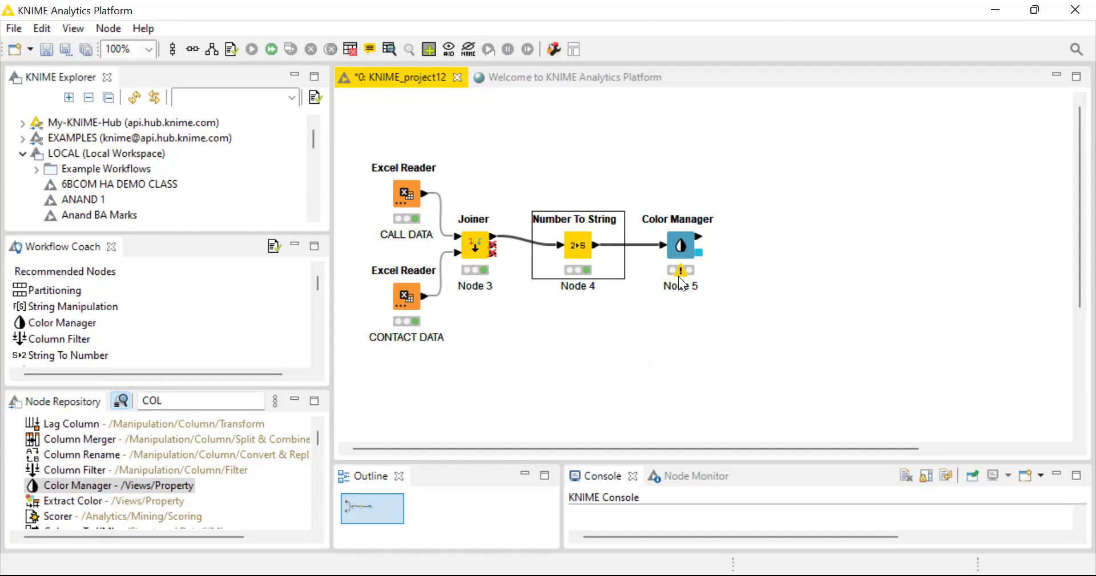
# Configure the Color Manager node to color rows by the Churn column and save the settings
pyautogui.click(680, 250)
pyautogui.rightClick(681, 246)
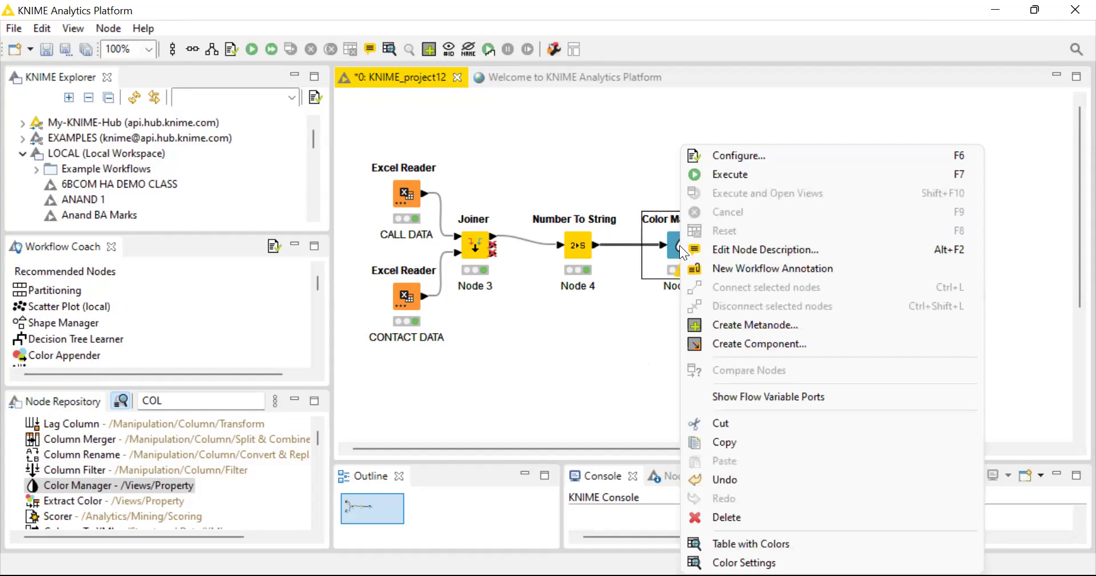
pyautogui.click(702, 160)
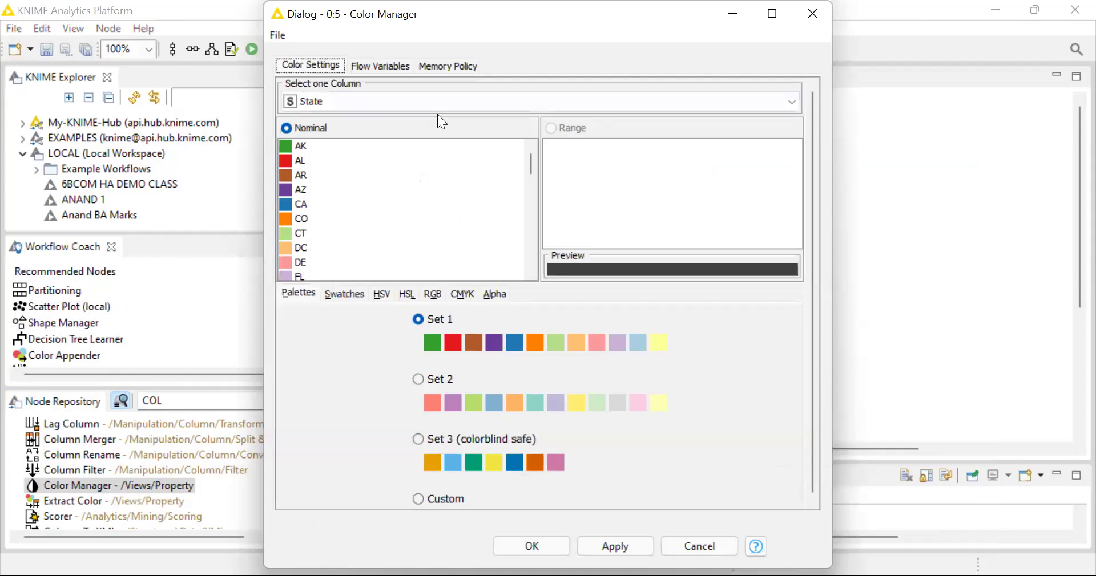
pyautogui.click(343, 97)
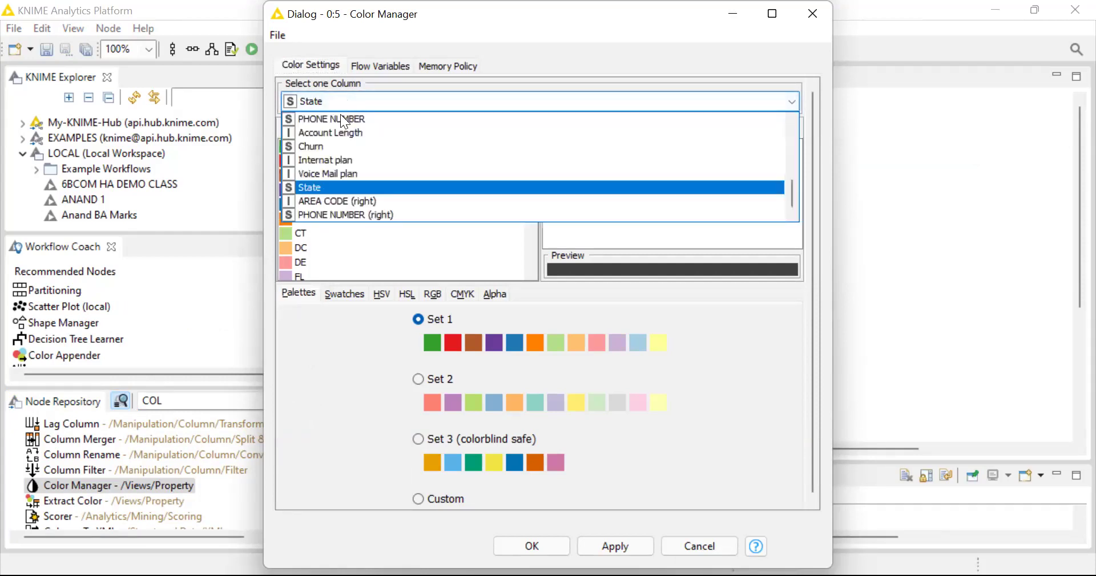
pyautogui.press('Escape')
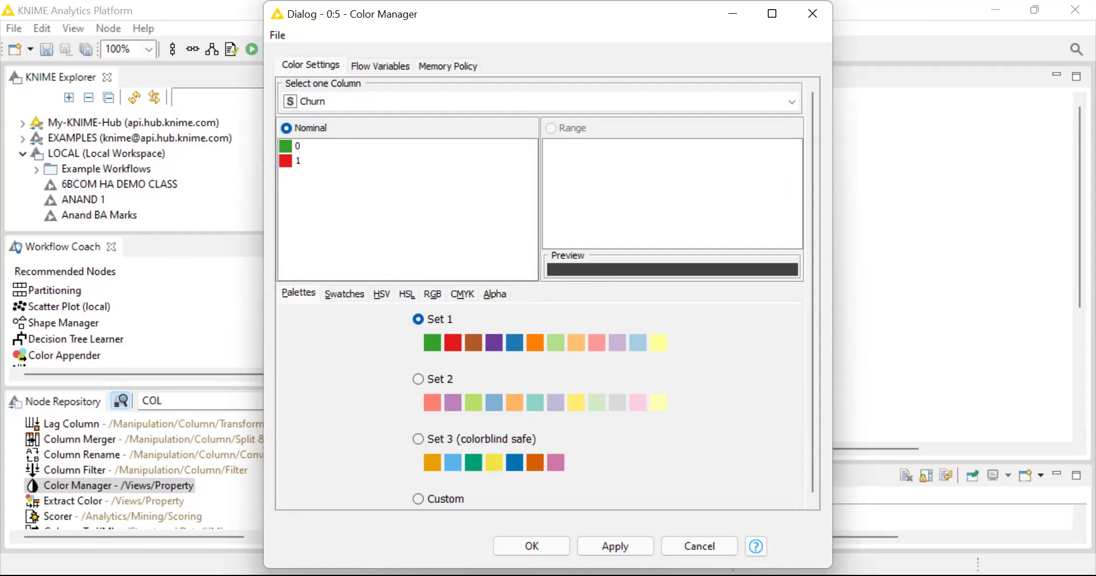
pyautogui.click(631, 544)
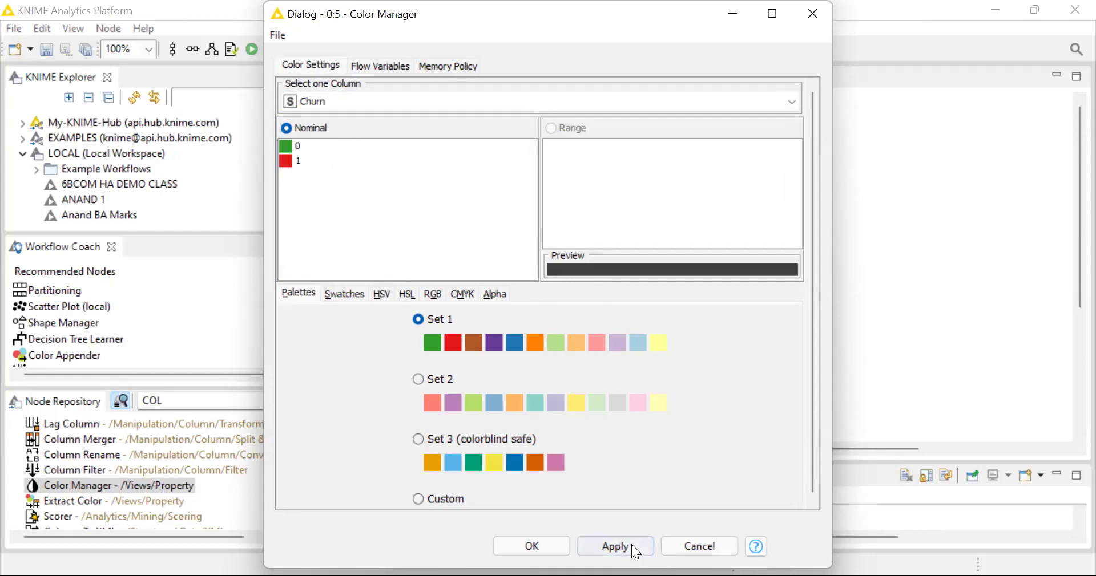
pyautogui.click(553, 541)
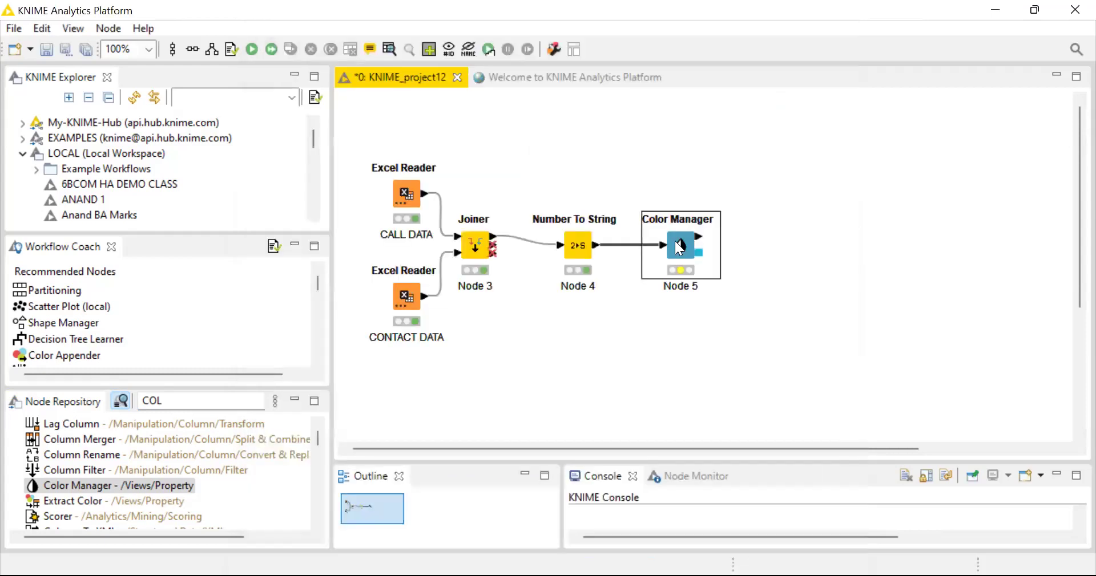
# Execute the Color Manager node and view its table with colors
pyautogui.rightClick(675, 241)
pyautogui.click(640, 390)
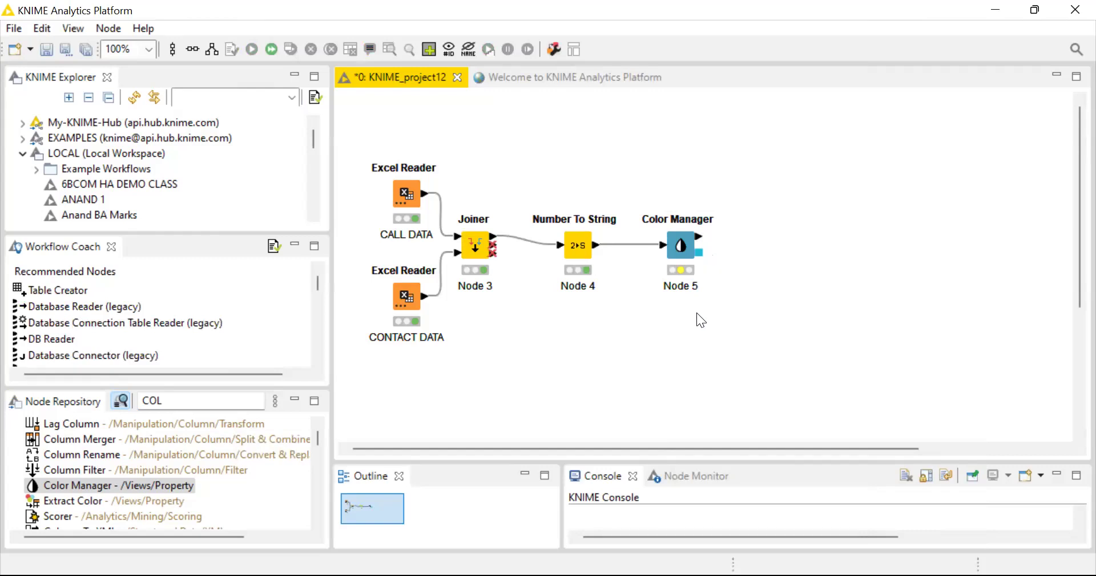
pyautogui.rightClick(678, 249)
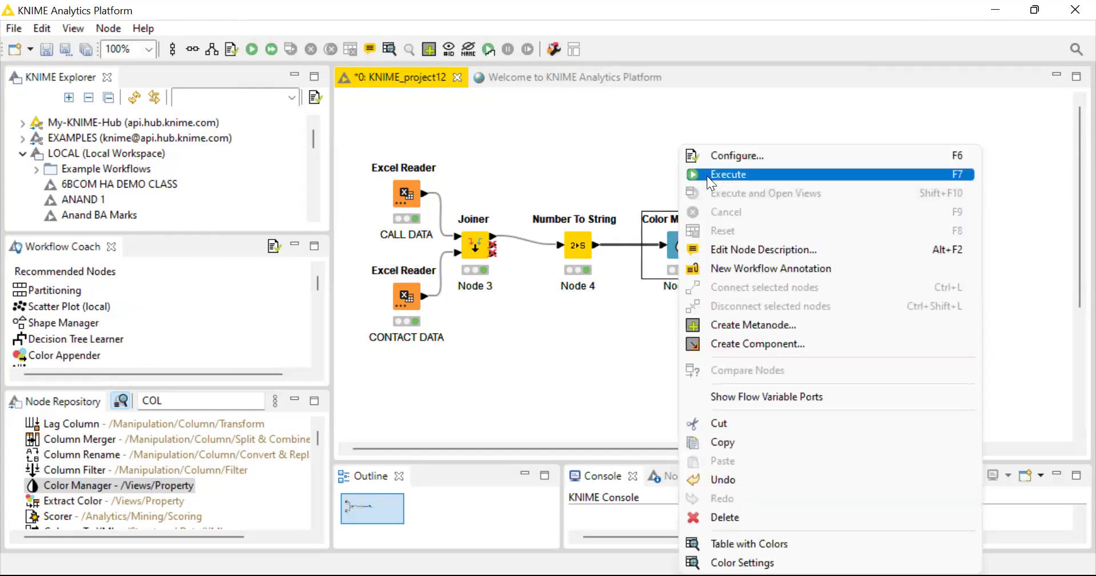
pyautogui.click(706, 175)
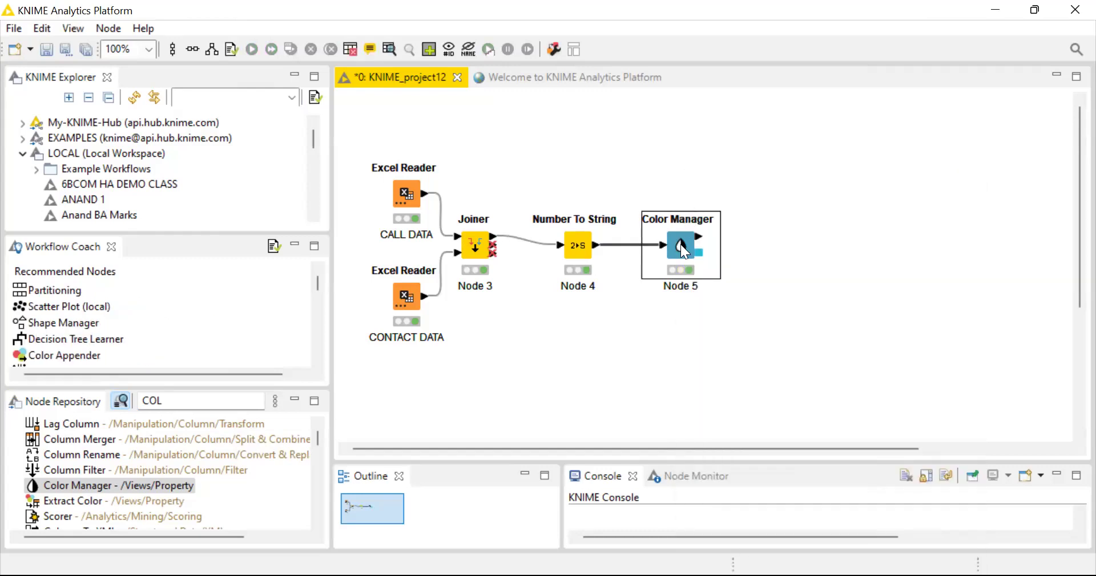
pyautogui.rightClick(681, 244)
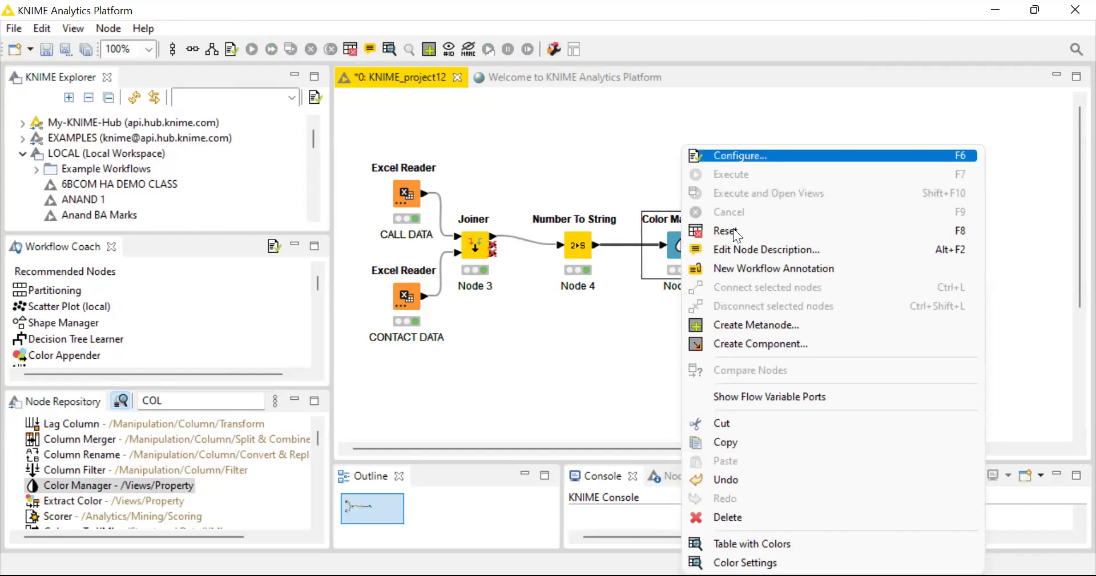
pyautogui.click(788, 539)
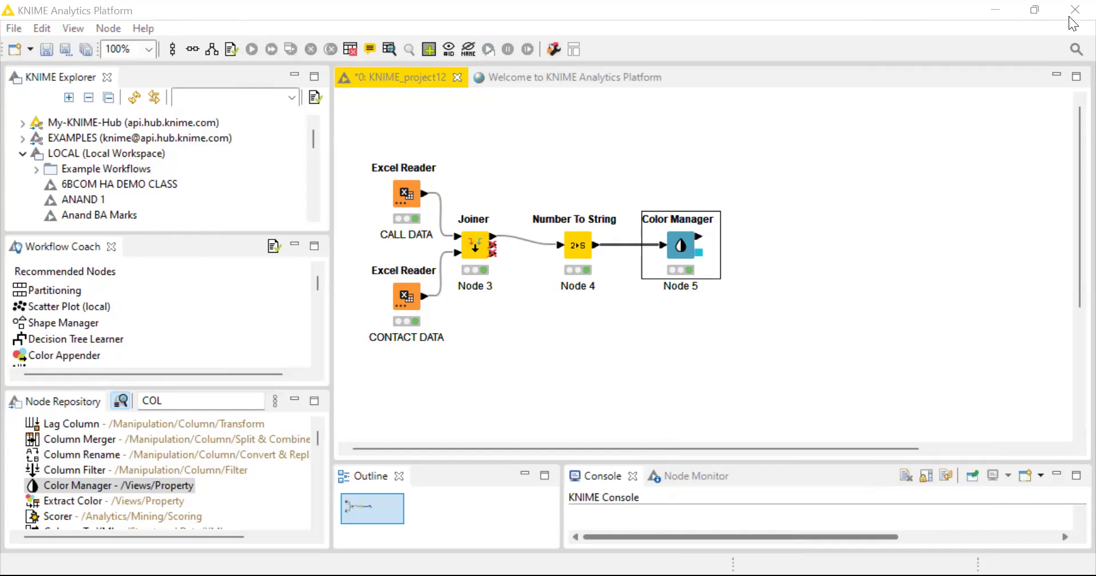
# Move the Color Manager node up so that it sits above the level of the Number To String node
pyautogui.click(771, 203)
pyautogui.moveTo(685, 249); pyautogui.dragTo(668, 198)
pyautogui.click(683, 281)
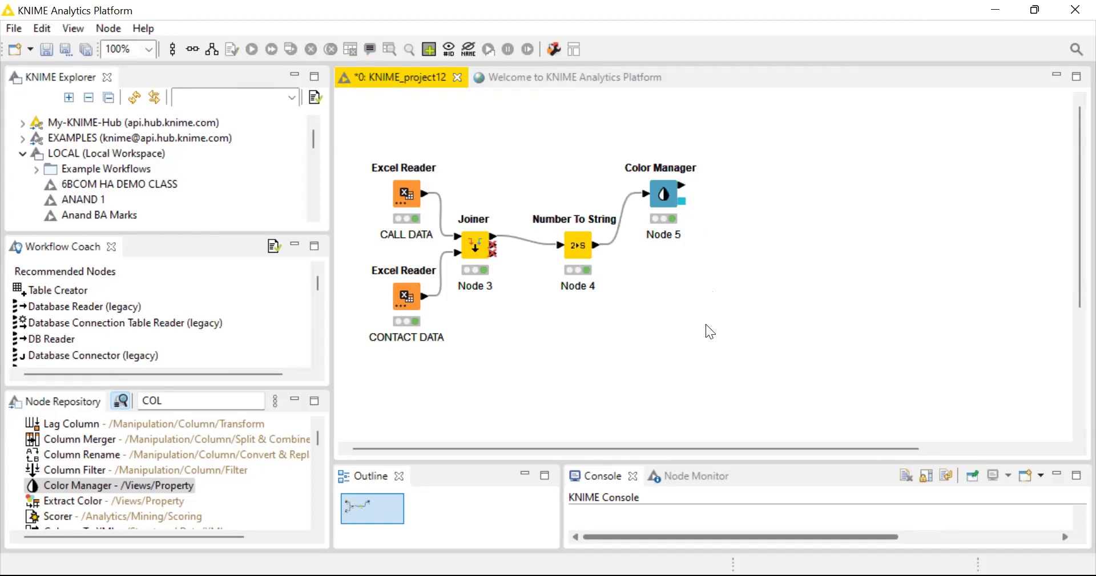
# Search the repository for PARTI, place a Partitioning node beyond the Color Manager, and connect the Color Manager's table output to it
pyautogui.click(170, 402)
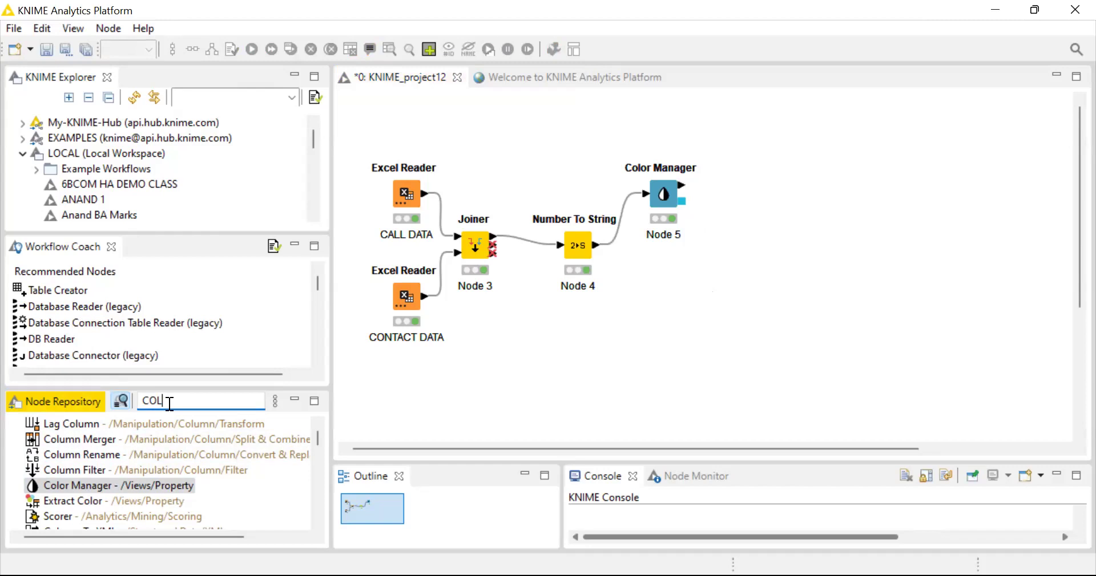
pyautogui.press('BackSpace')
pyautogui.press('BackSpace')
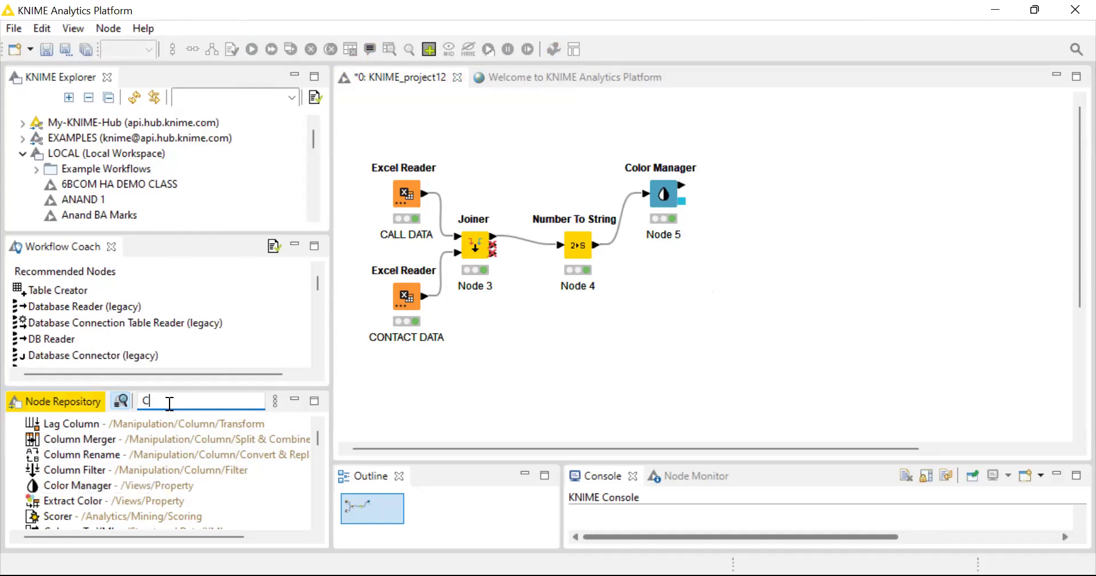
pyautogui.press('BackSpace')
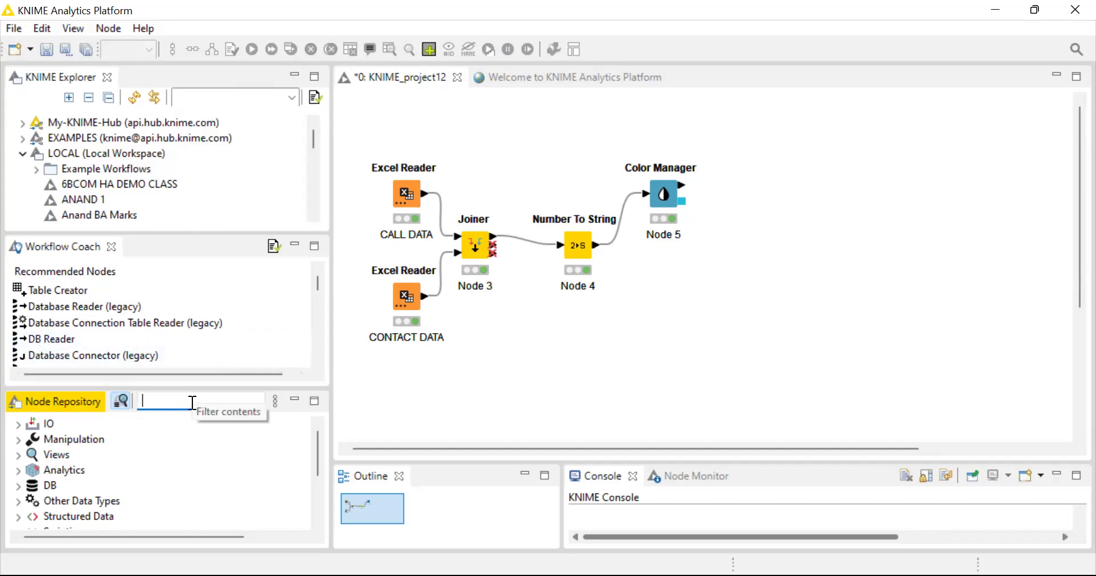
pyautogui.write('PARTI')
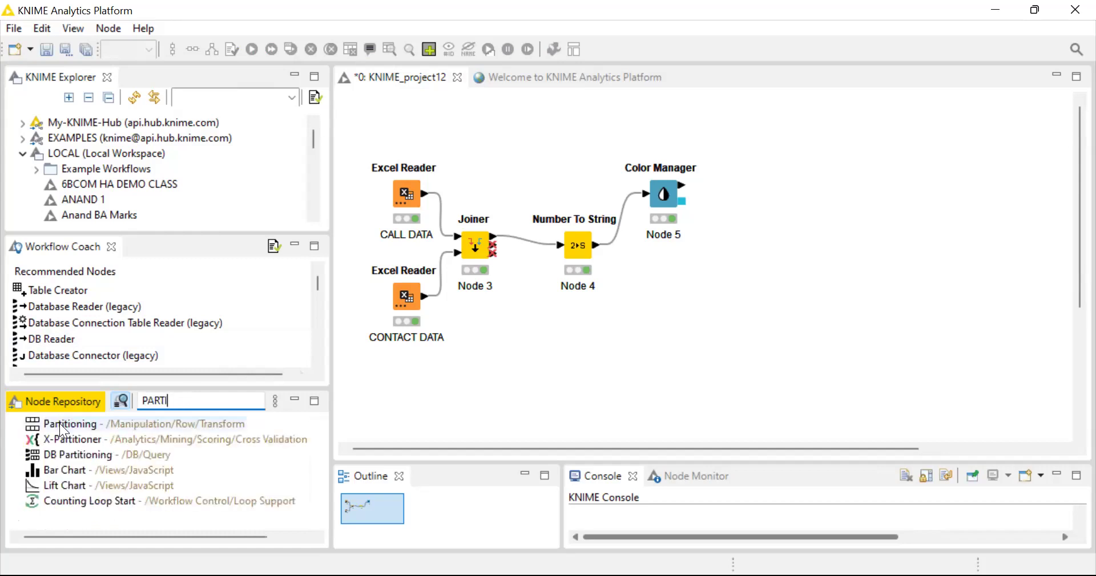
pyautogui.moveTo(60, 423); pyautogui.dragTo(749, 231)
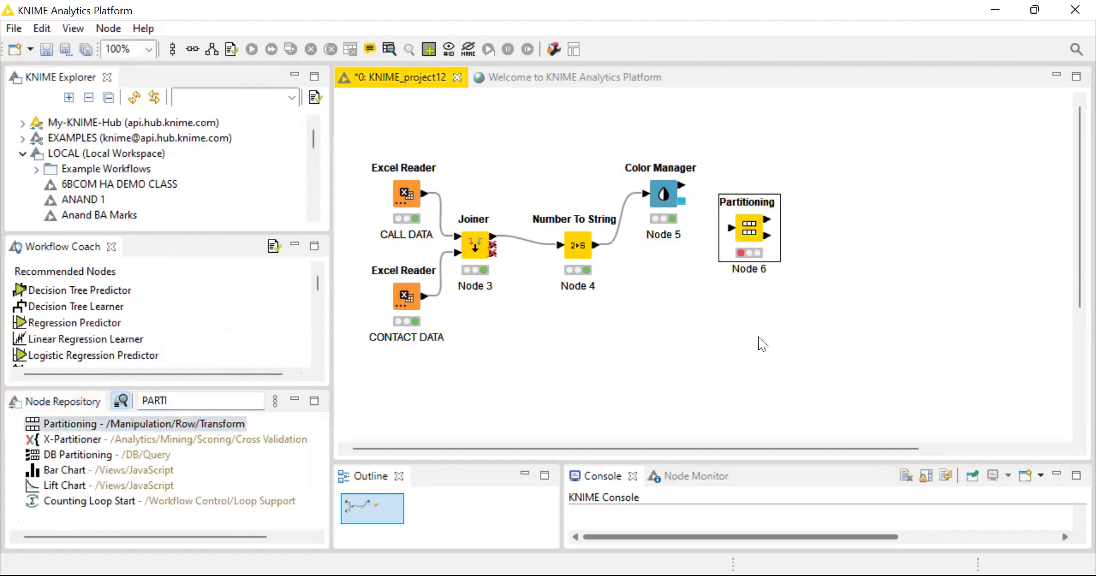
pyautogui.click(772, 349)
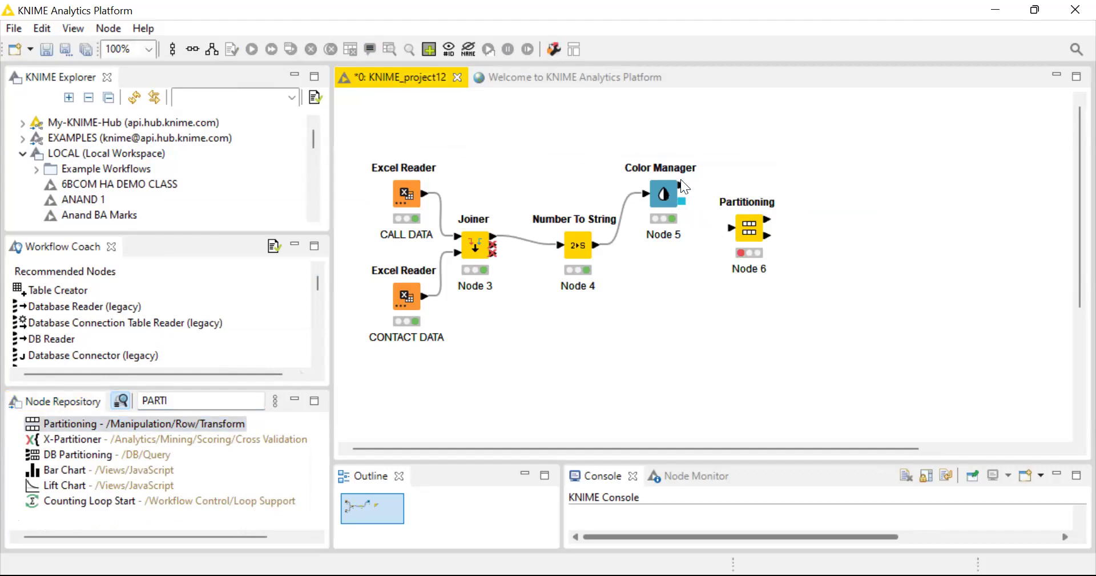
pyautogui.moveTo(682, 183); pyautogui.dragTo(733, 228)
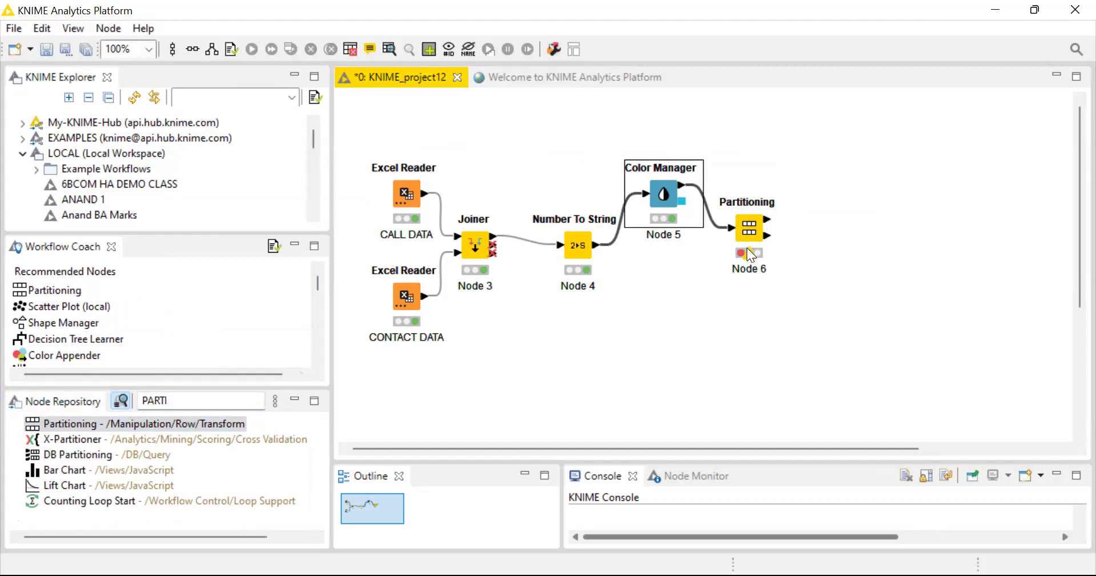
# Configure the Partitioning node with a relative first partition of 80% and stratified sampling on Churn, and save the settings
pyautogui.moveTo(746, 249)
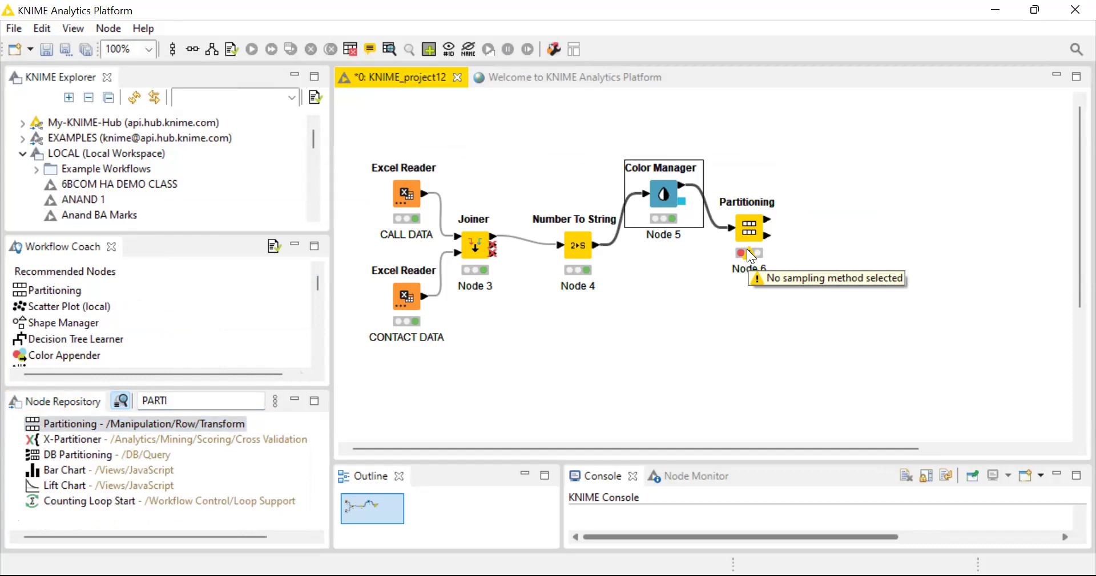
pyautogui.click(749, 227)
pyautogui.rightClick(749, 227)
pyautogui.click(770, 155)
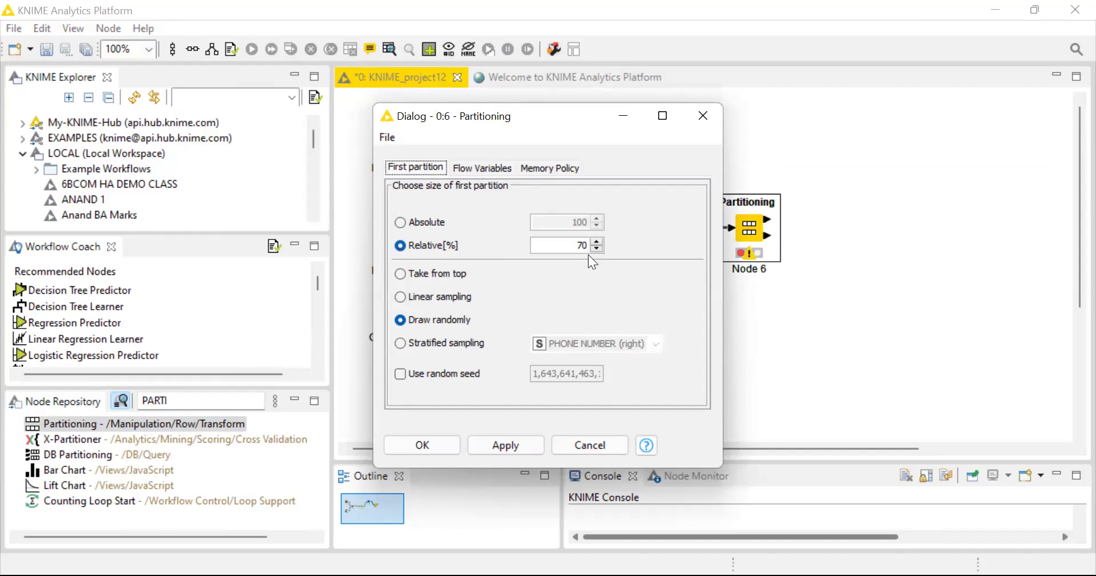
pyautogui.doubleClick(600, 242)
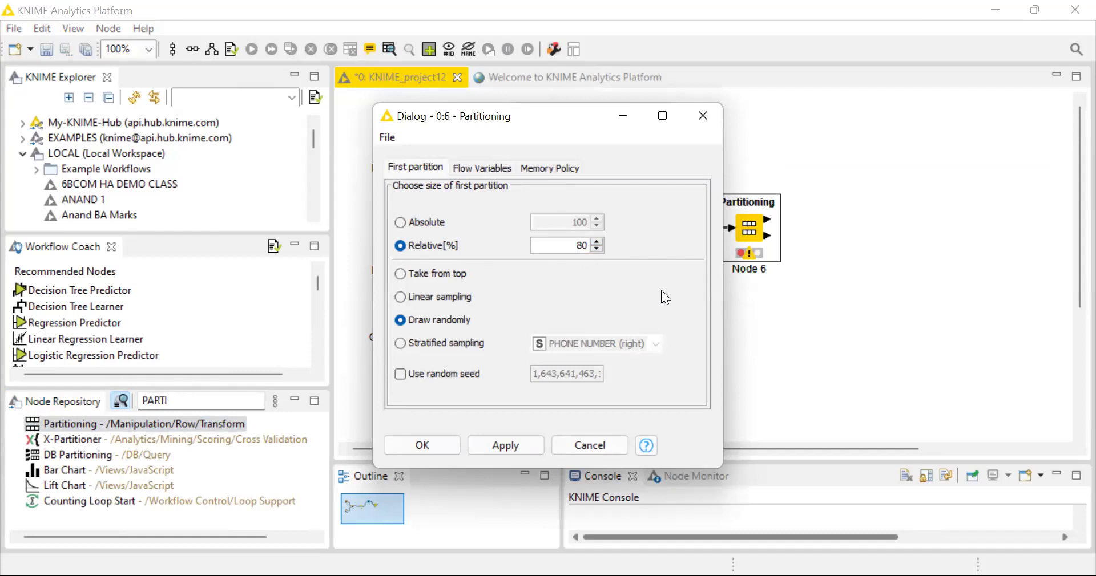
pyautogui.click(438, 343)
pyautogui.click(593, 342)
pyautogui.click(573, 380)
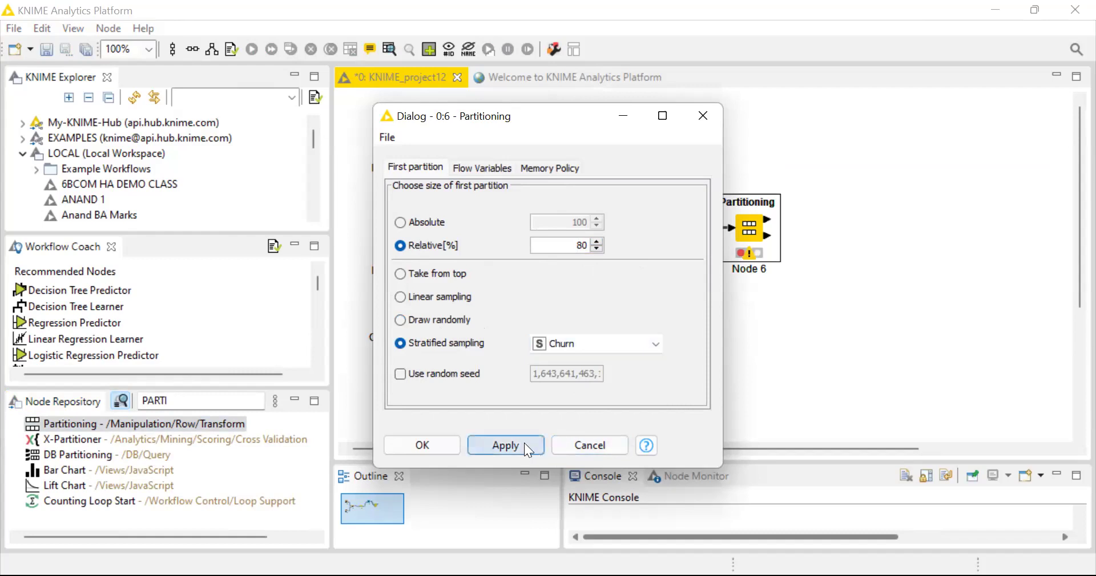
pyautogui.click(504, 449)
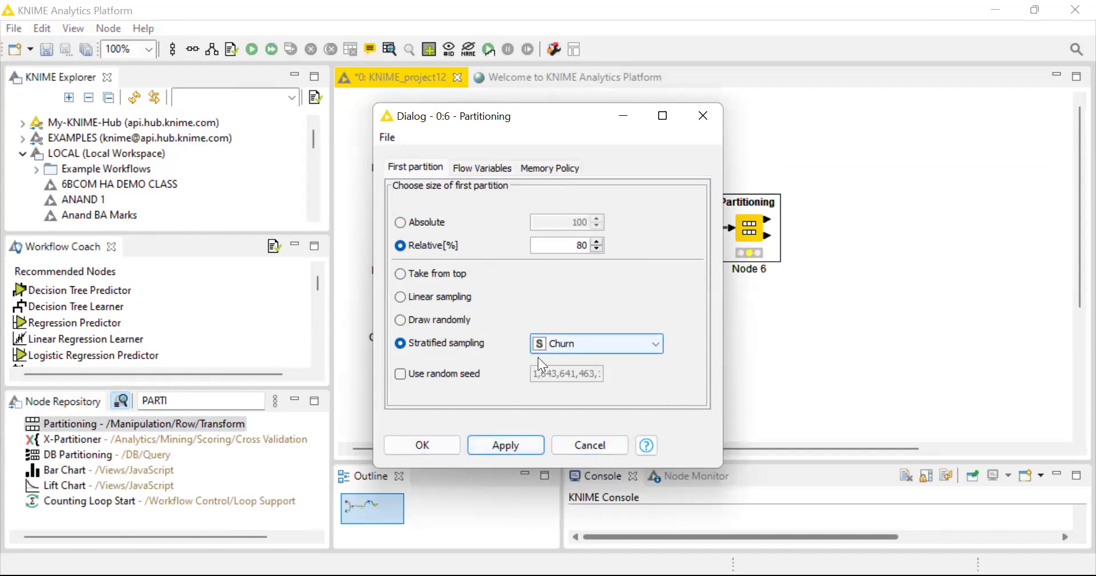
pyautogui.click(448, 446)
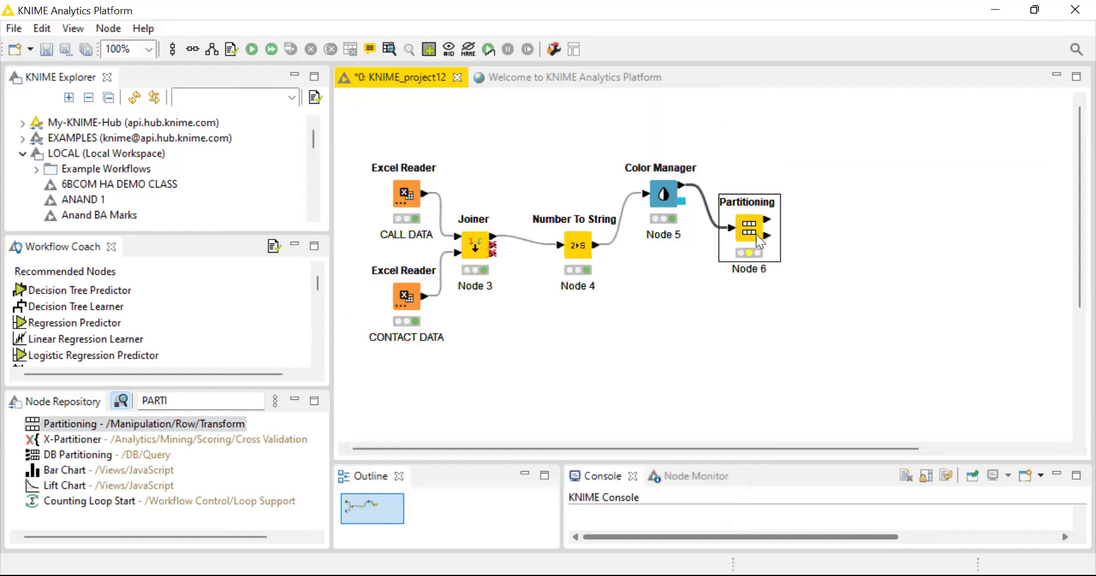
# Execute the Partitioning node and view its first and second partition tables
pyautogui.rightClick(753, 233)
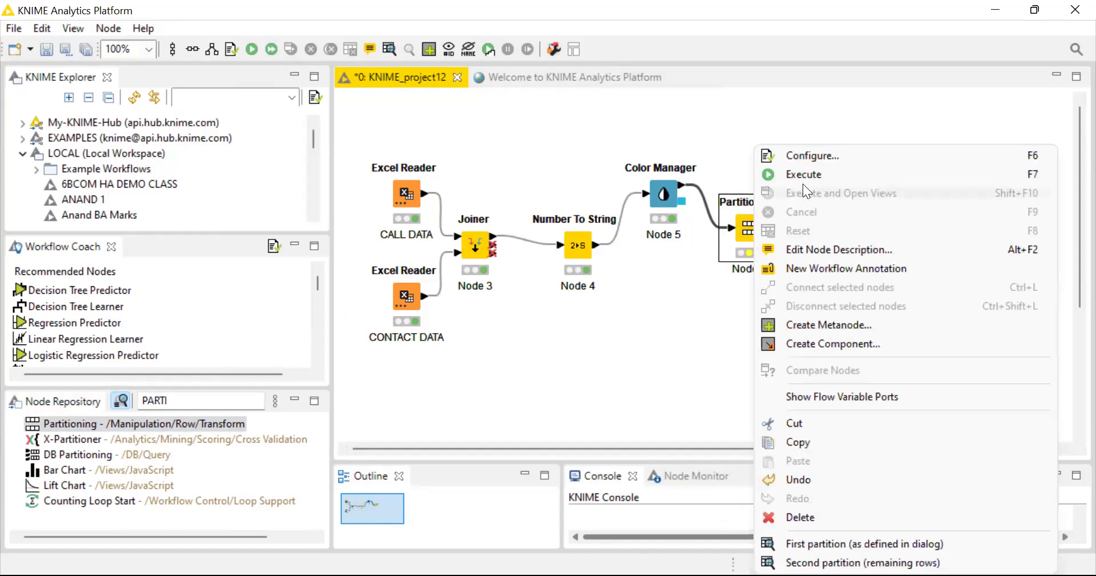
pyautogui.click(802, 175)
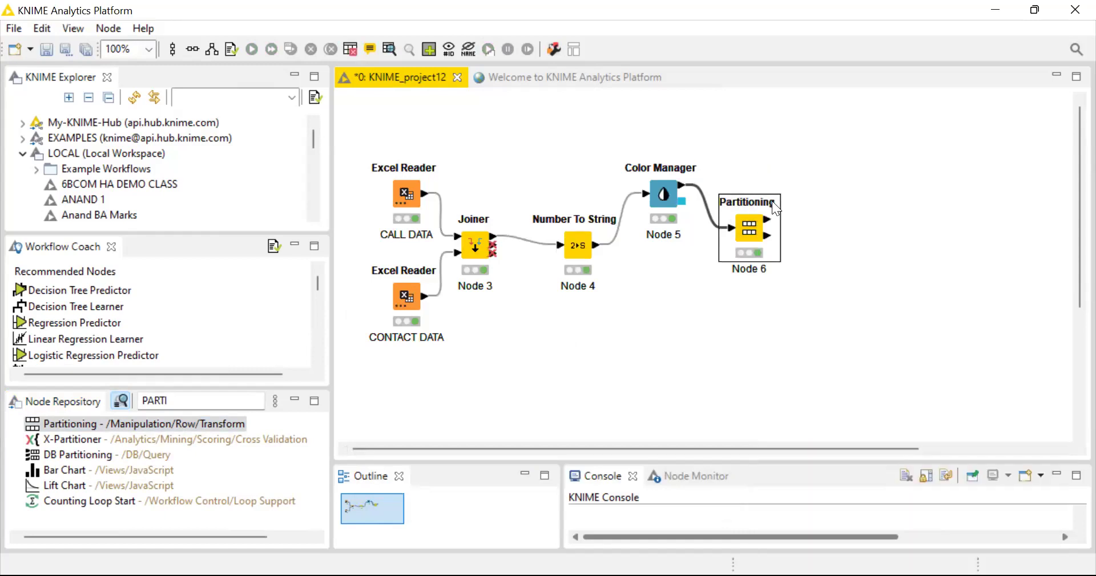
pyautogui.rightClick(750, 227)
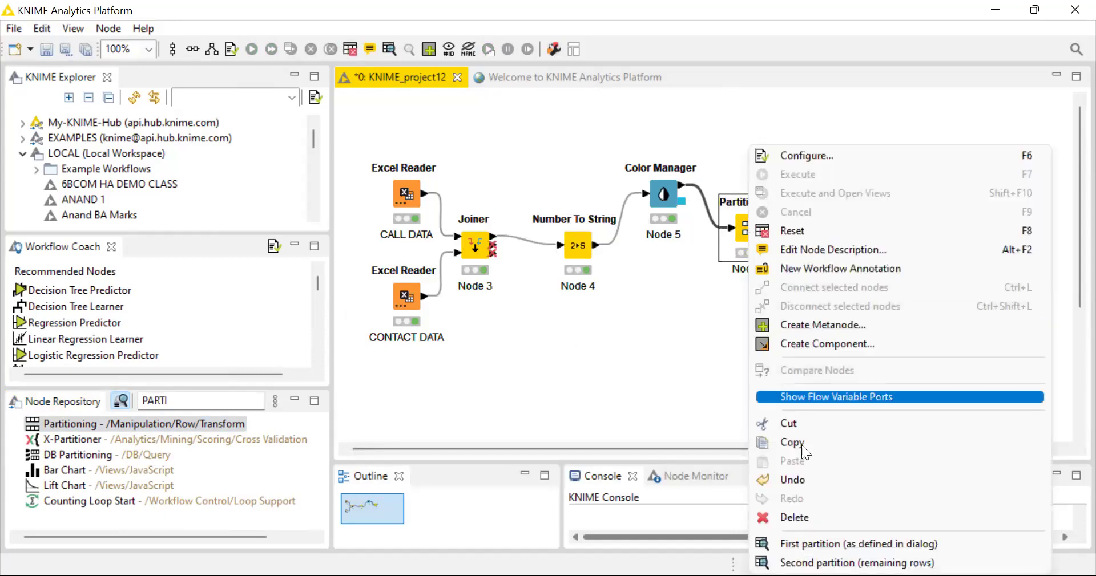
pyautogui.click(822, 546)
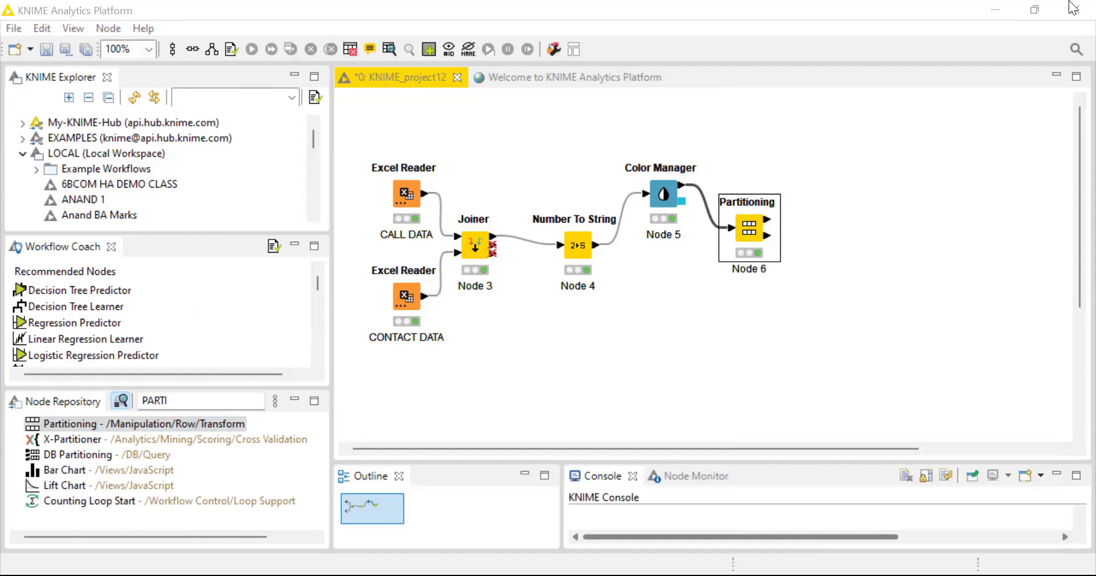
pyautogui.rightClick(751, 240)
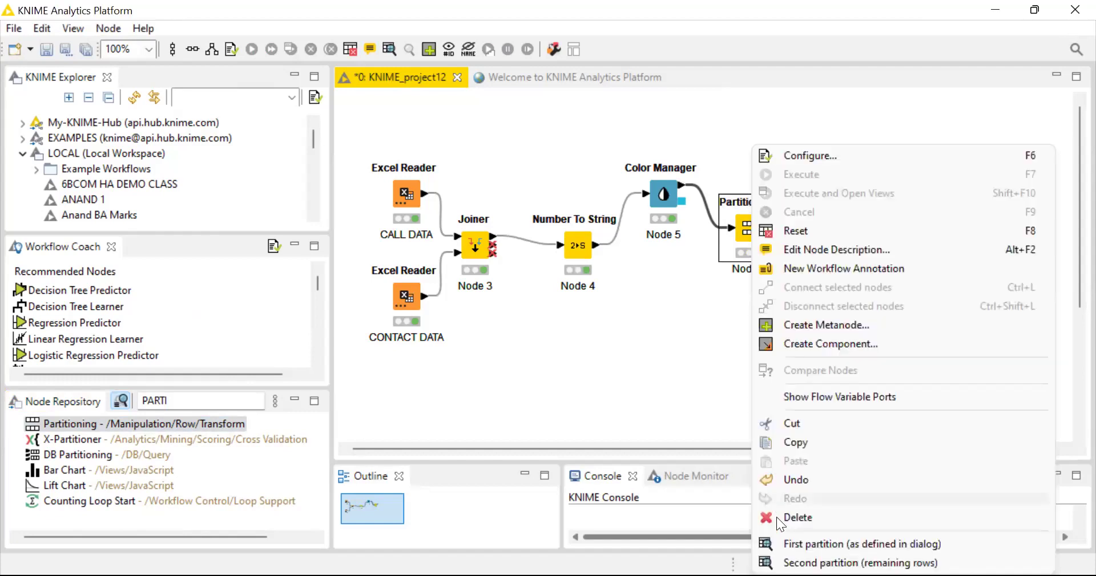
pyautogui.click(210, 221)
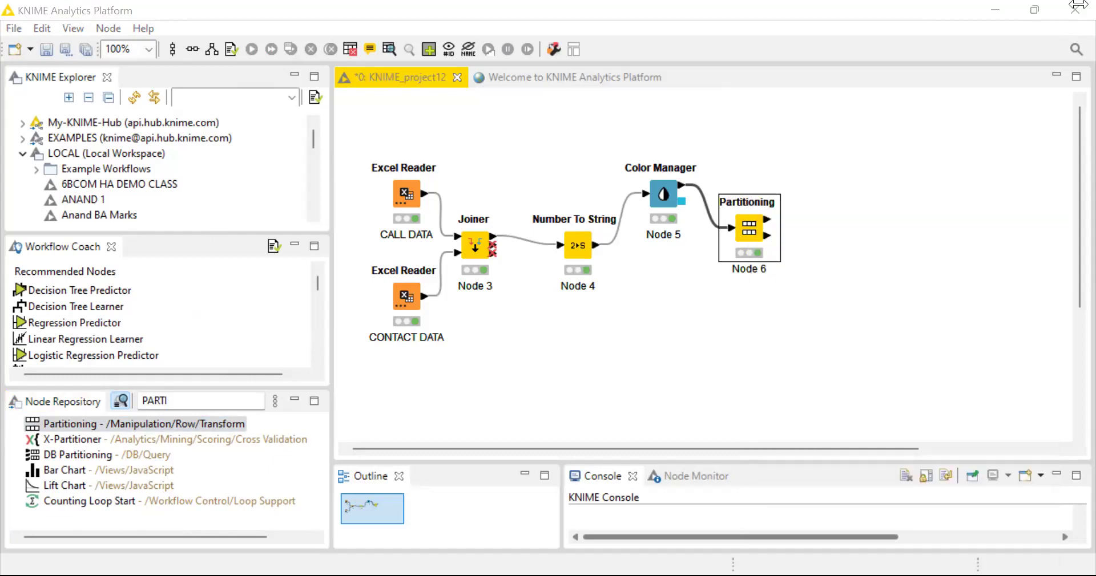
pyautogui.click(763, 232)
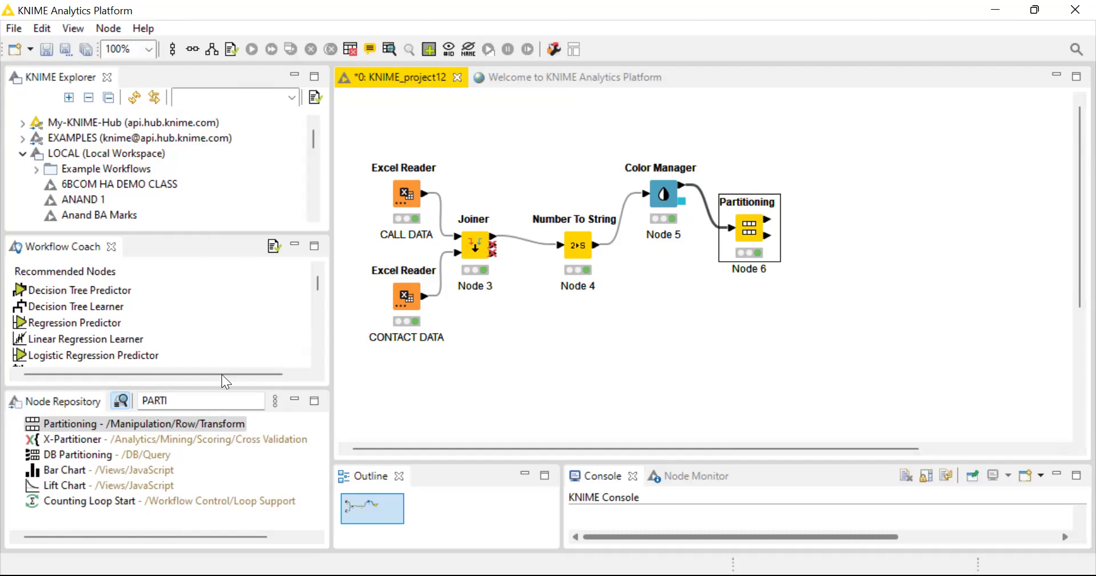
# Search the repository for DECIS, place a Decision Tree Learner node above and beyond Partitioning, and connect the first partition output to it
pyautogui.click(213, 400)
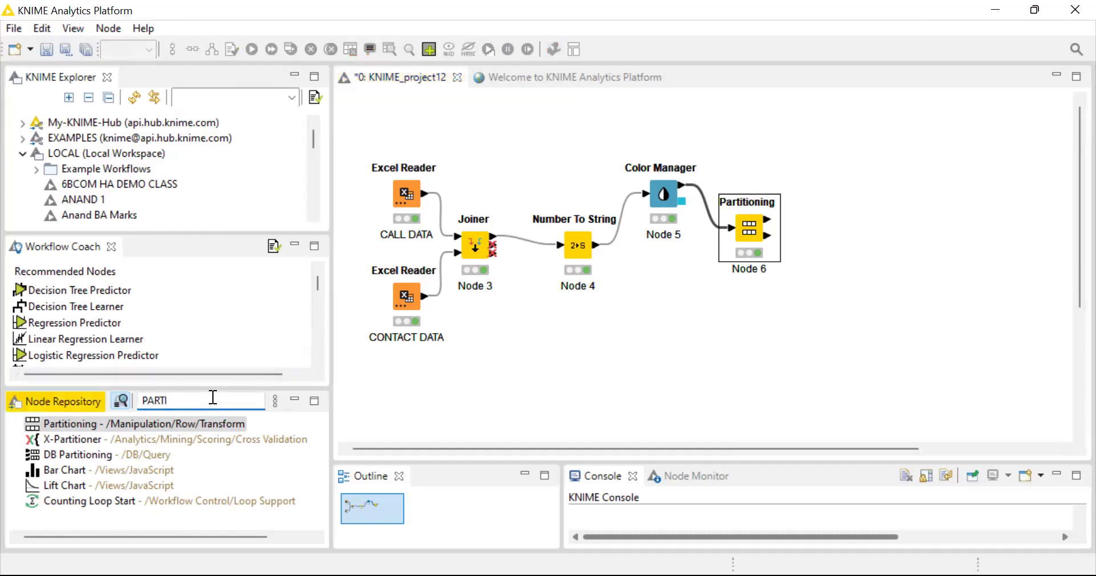
pyautogui.press('BackSpace')
pyautogui.press('BackSpace')
pyautogui.press('BackSpace')
pyautogui.press('BackSpace')
pyautogui.press('BackSpace')
pyautogui.write('DECIS')
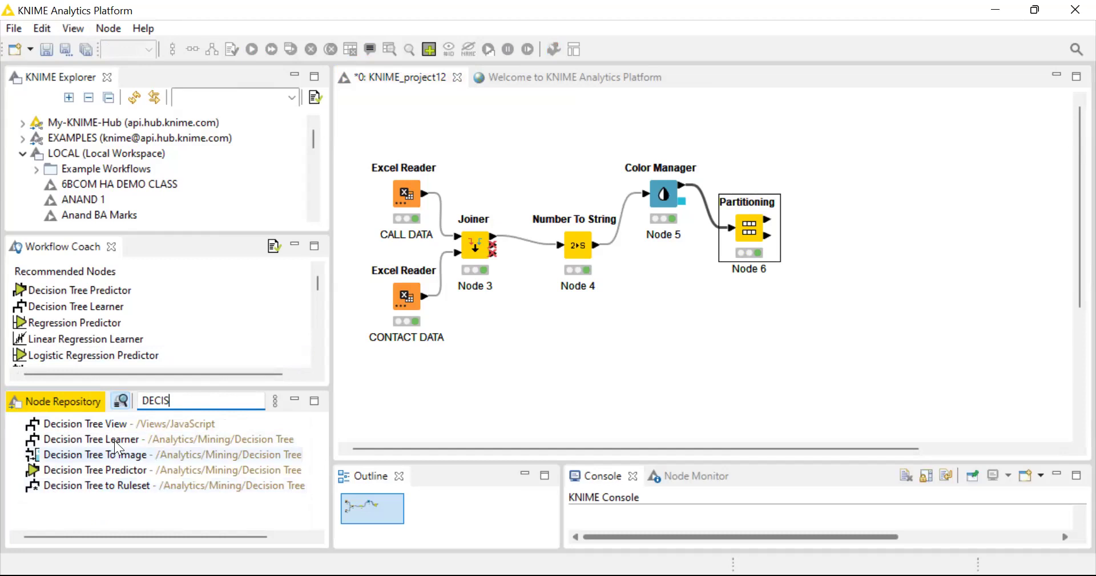
pyautogui.moveTo(104, 435); pyautogui.dragTo(805, 193)
pyautogui.moveTo(847, 156); pyautogui.dragTo(853, 160)
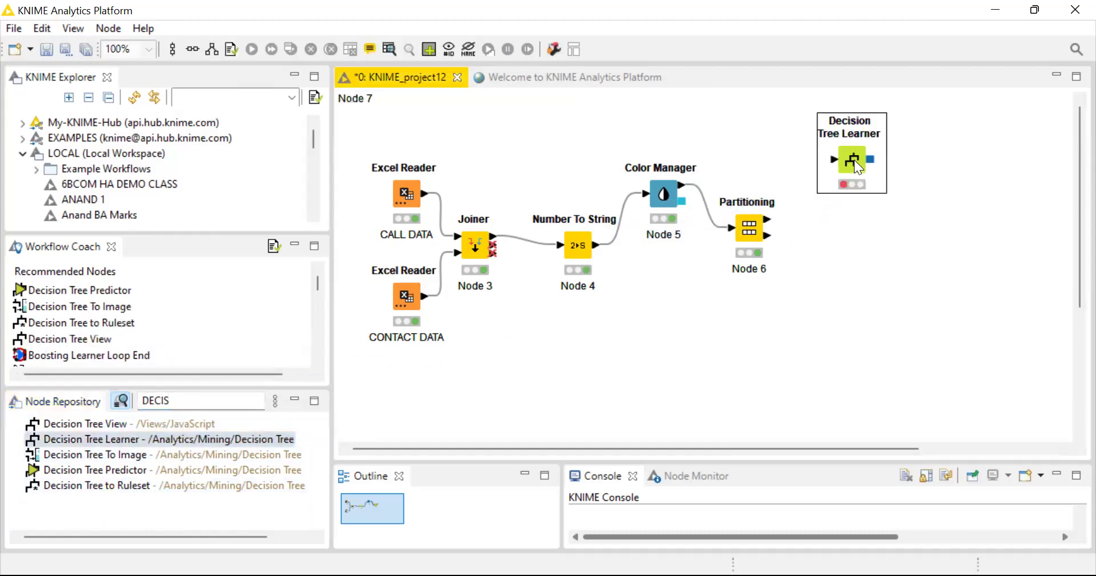
pyautogui.click(844, 277)
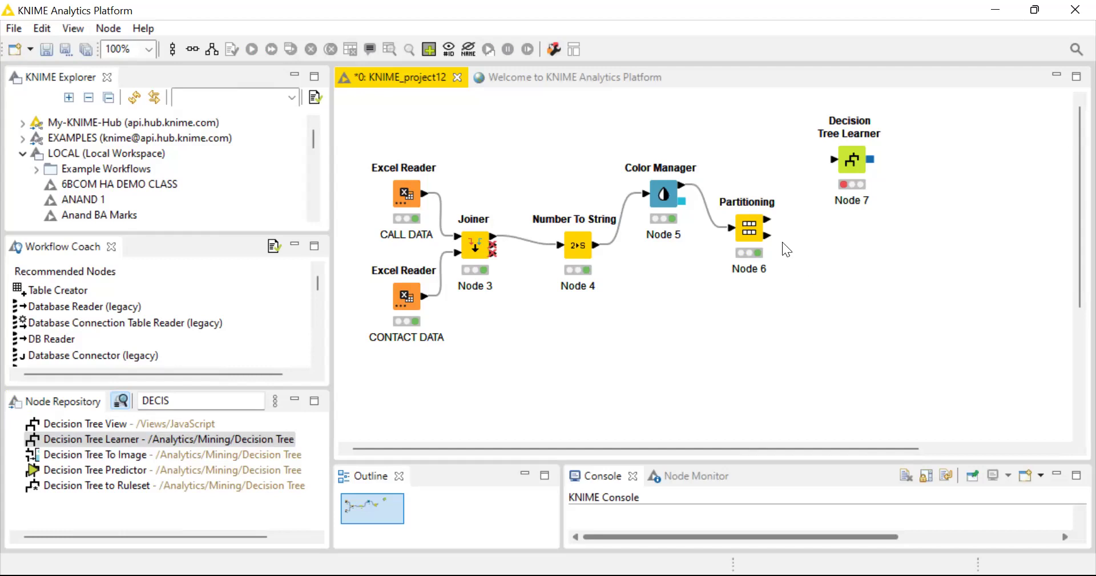
pyautogui.moveTo(767, 221); pyautogui.dragTo(857, 164)
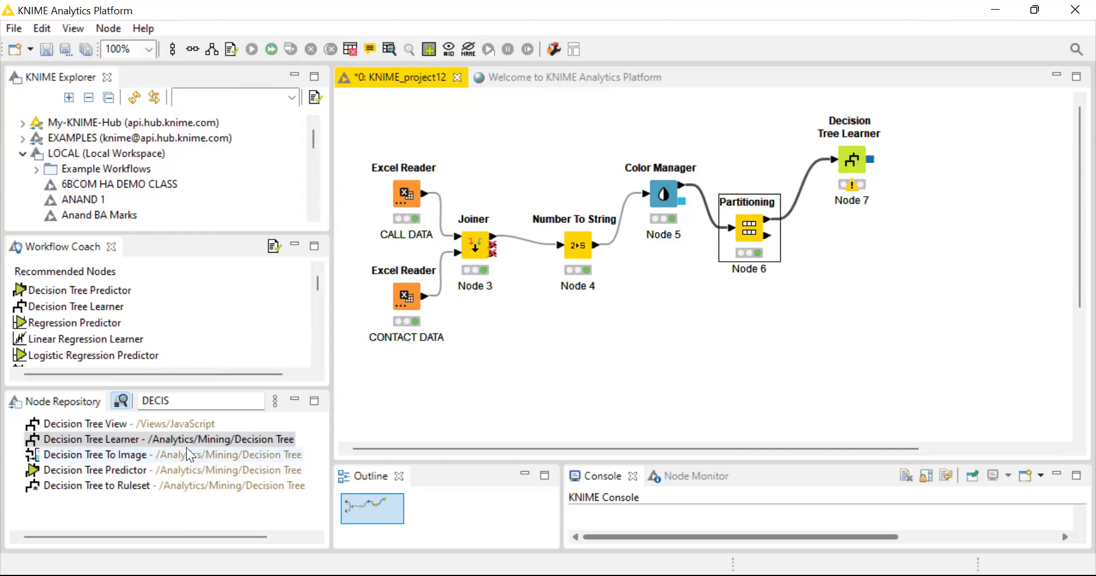
# Place a Decision Tree Predictor node below the Decision Tree Learner and connect the second partition output to its data input
pyautogui.moveTo(114, 470); pyautogui.dragTo(845, 292)
pyautogui.click(812, 358)
pyautogui.click(839, 264)
pyautogui.click(802, 294)
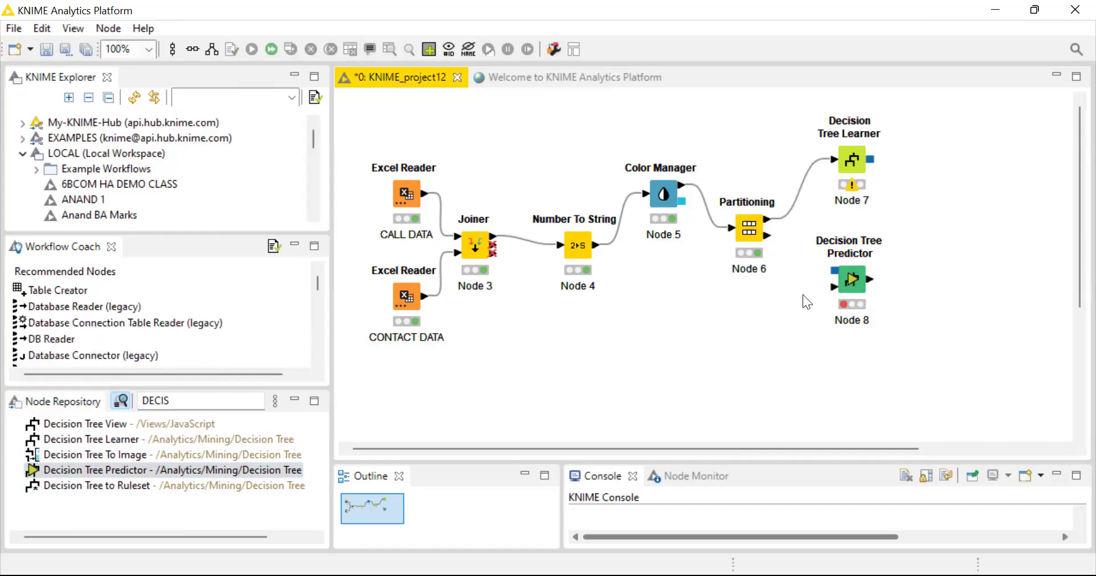
pyautogui.moveTo(765, 236); pyautogui.dragTo(829, 288)
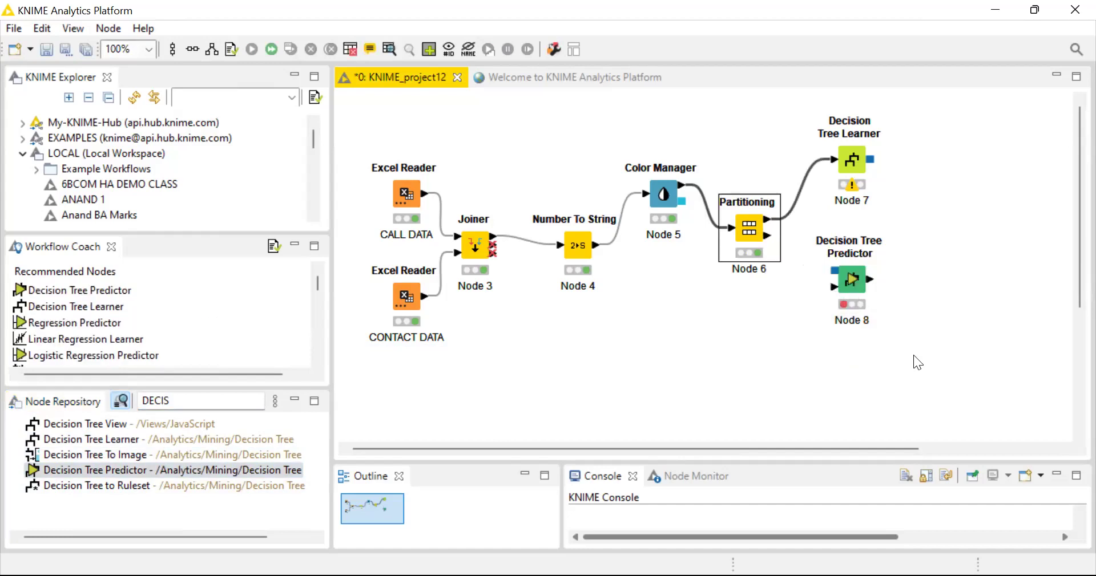
pyautogui.click(789, 287)
pyautogui.moveTo(764, 235); pyautogui.dragTo(832, 286)
# Configure the Decision Tree Learner with class column Churn, a minimum of 6 records per node and binary nominal splits enabled, and save the settings
pyautogui.click(843, 159)
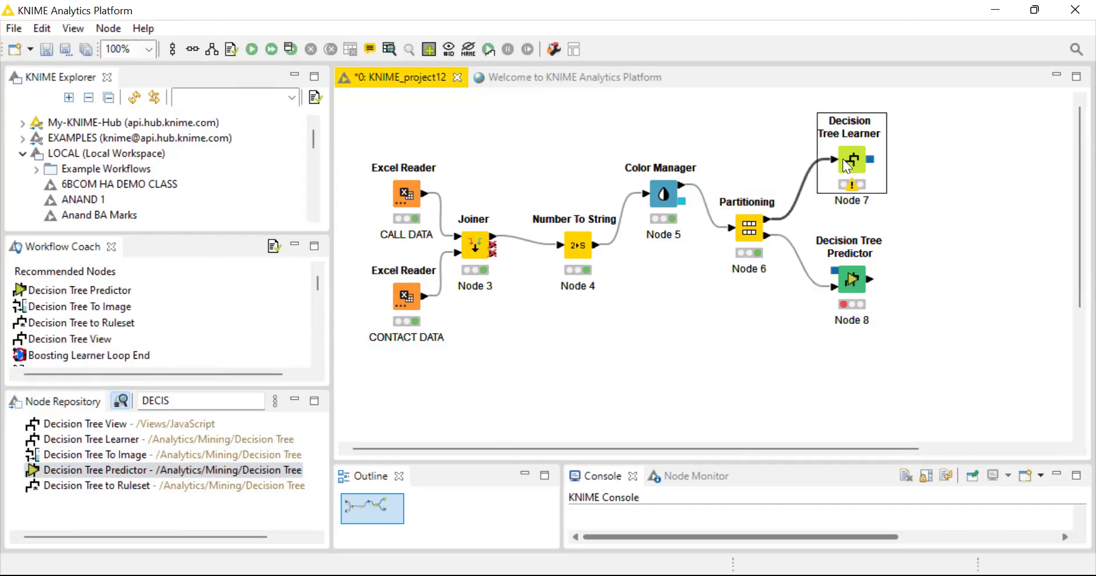
pyautogui.rightClick(842, 159)
pyautogui.click(784, 123)
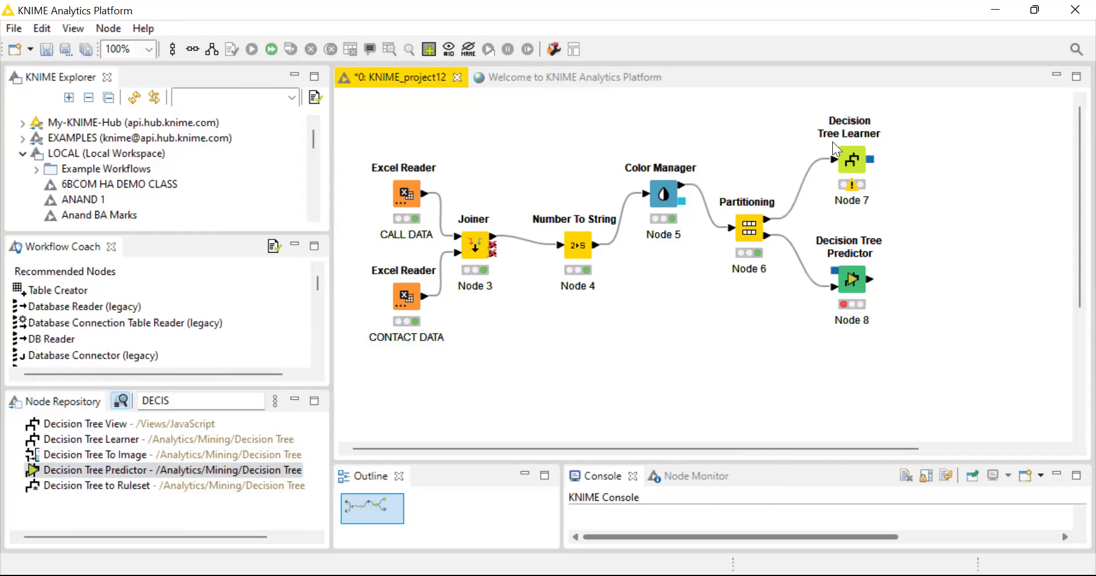
pyautogui.click(847, 158)
pyautogui.rightClick(847, 160)
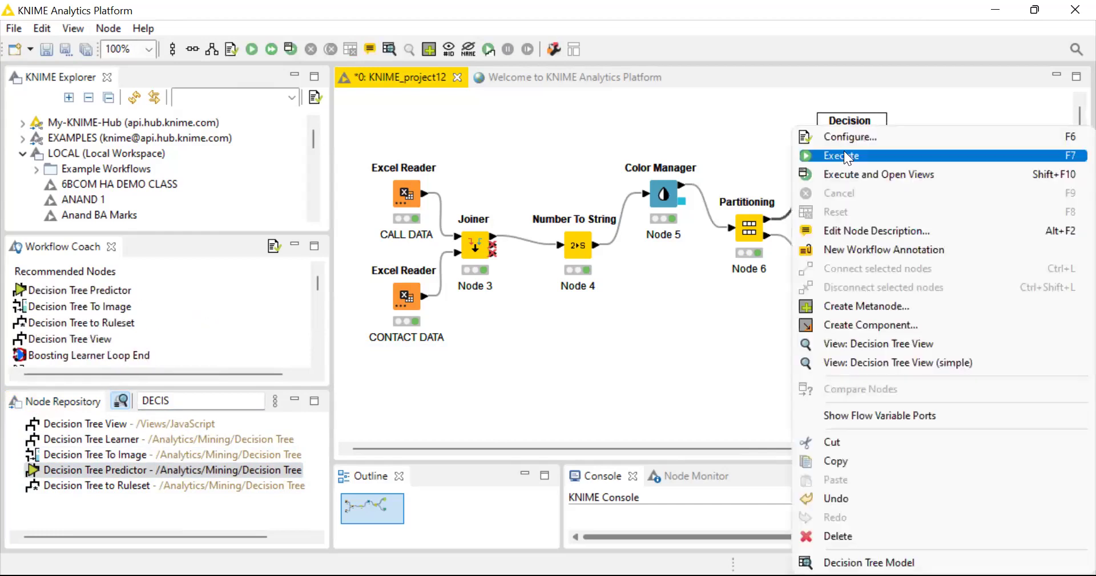
pyautogui.click(841, 143)
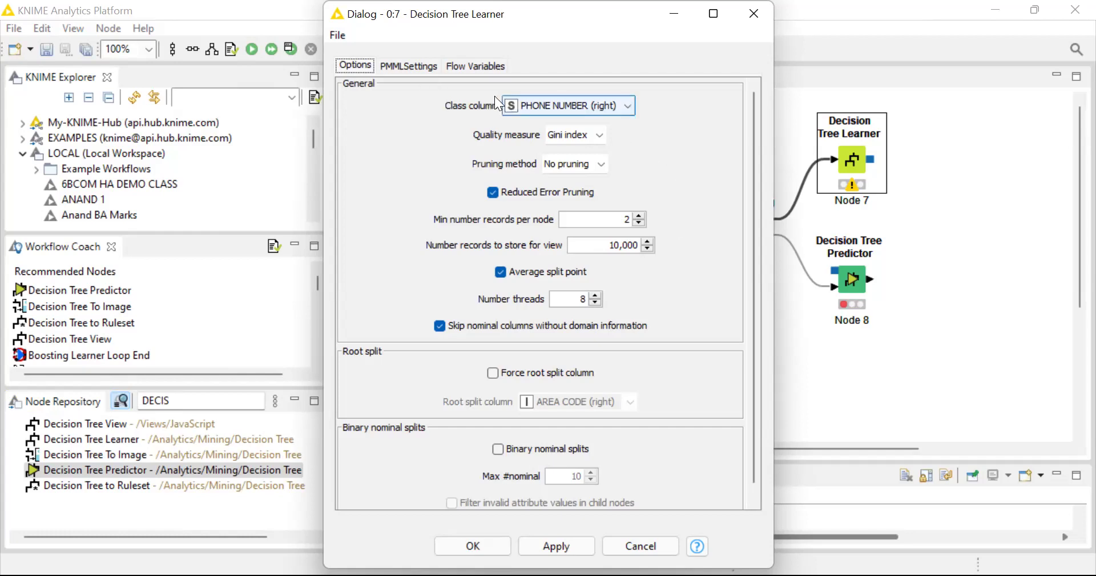
pyautogui.click(566, 107)
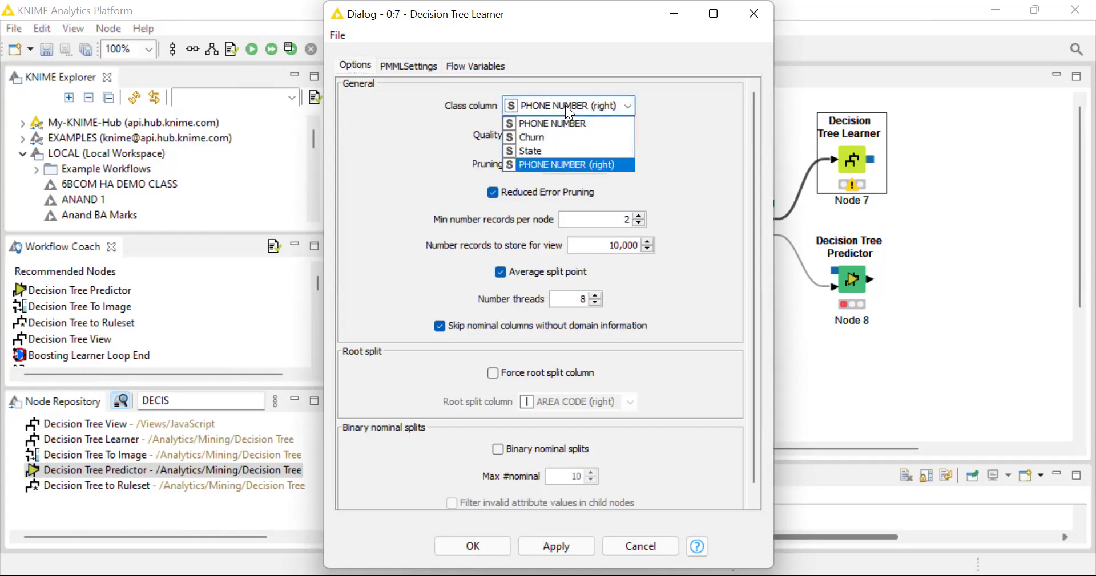
pyautogui.click(544, 138)
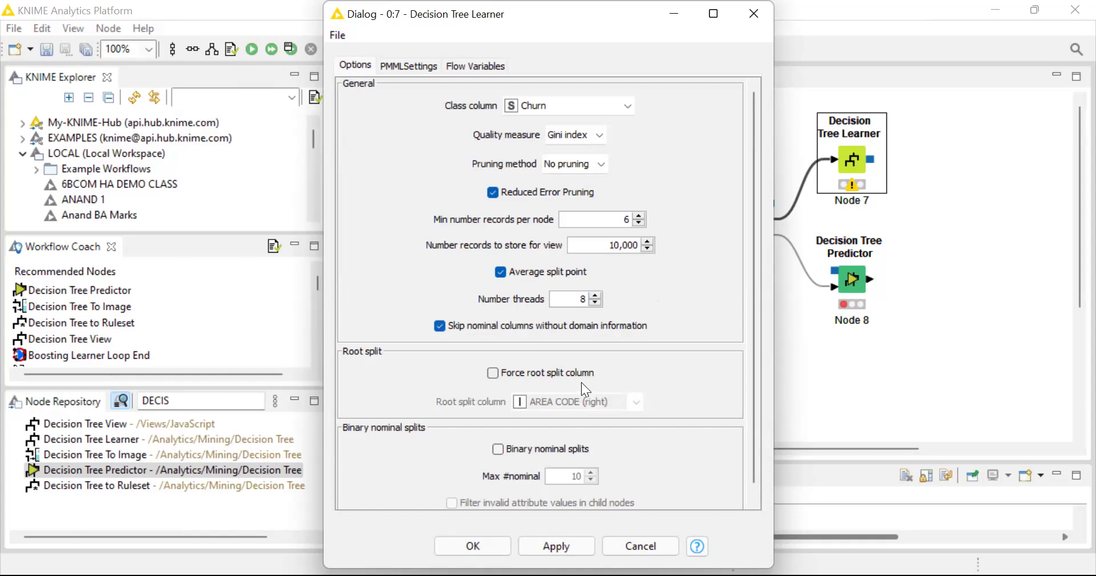
pyautogui.click(499, 448)
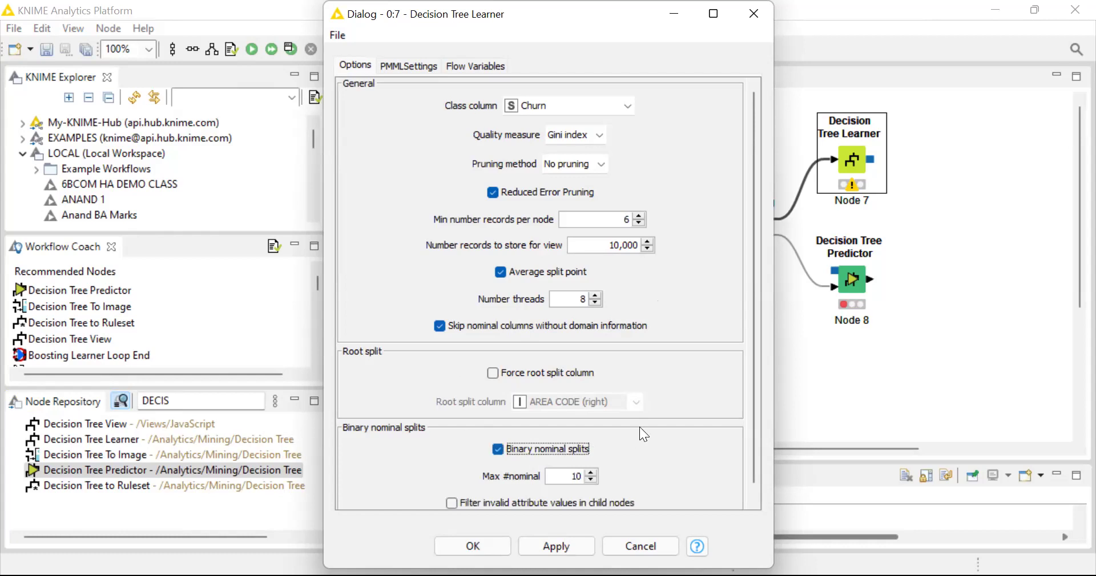
pyautogui.click(569, 545)
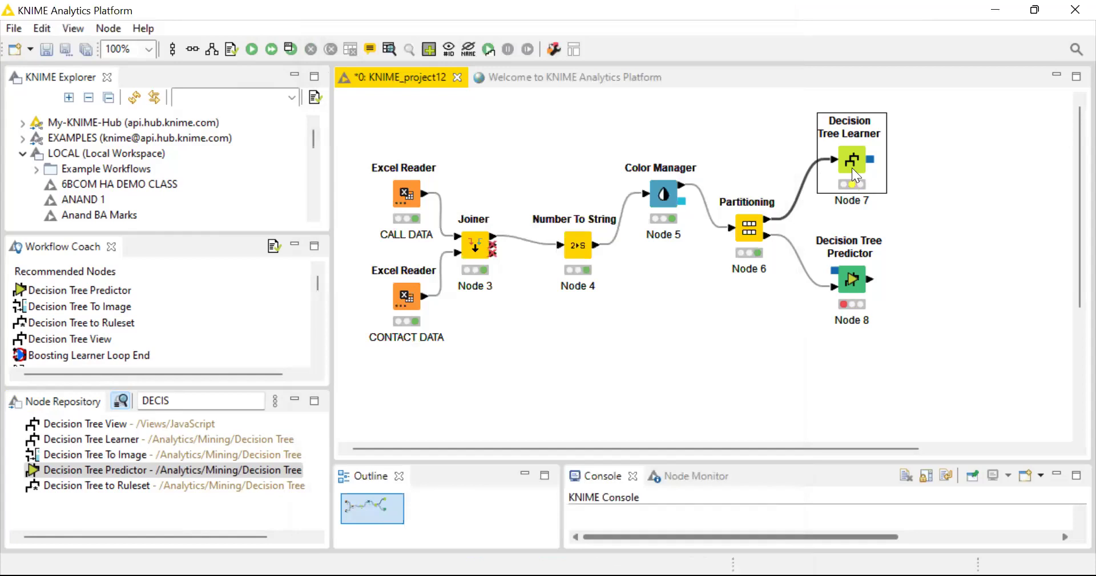
# Execute the Decision Tree Learner node and examine its Decision Tree View
pyautogui.rightClick(852, 168)
pyautogui.click(850, 158)
pyautogui.rightClick(843, 158)
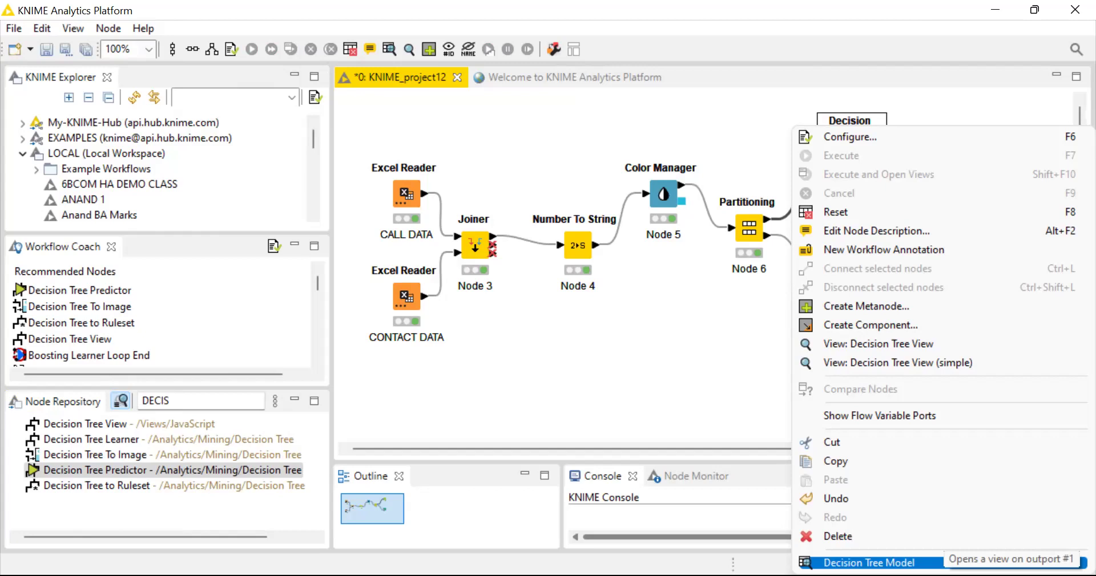
pyautogui.press('Escape')
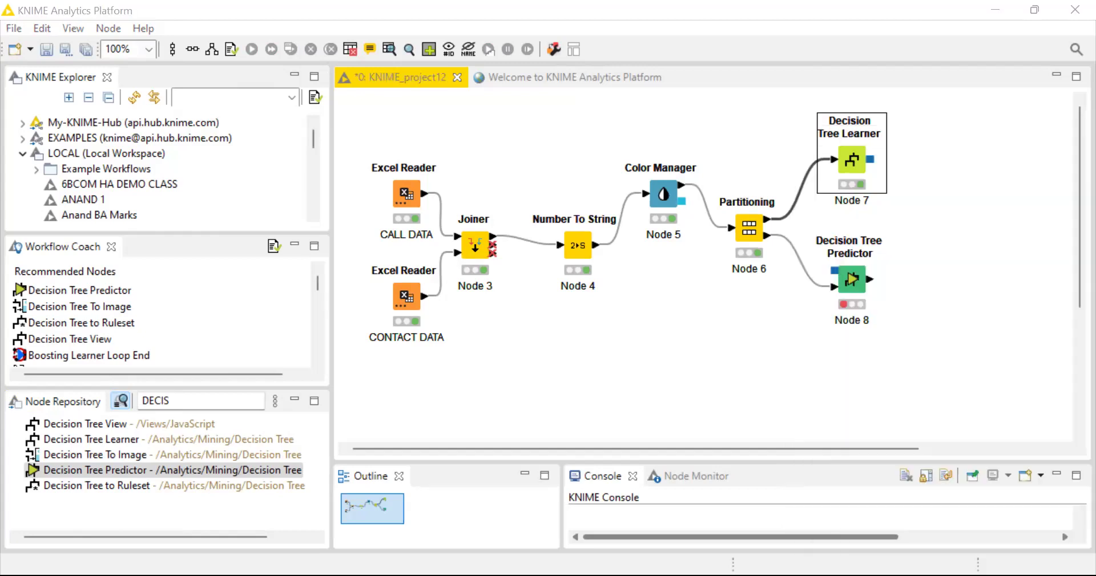
pyautogui.click(853, 163)
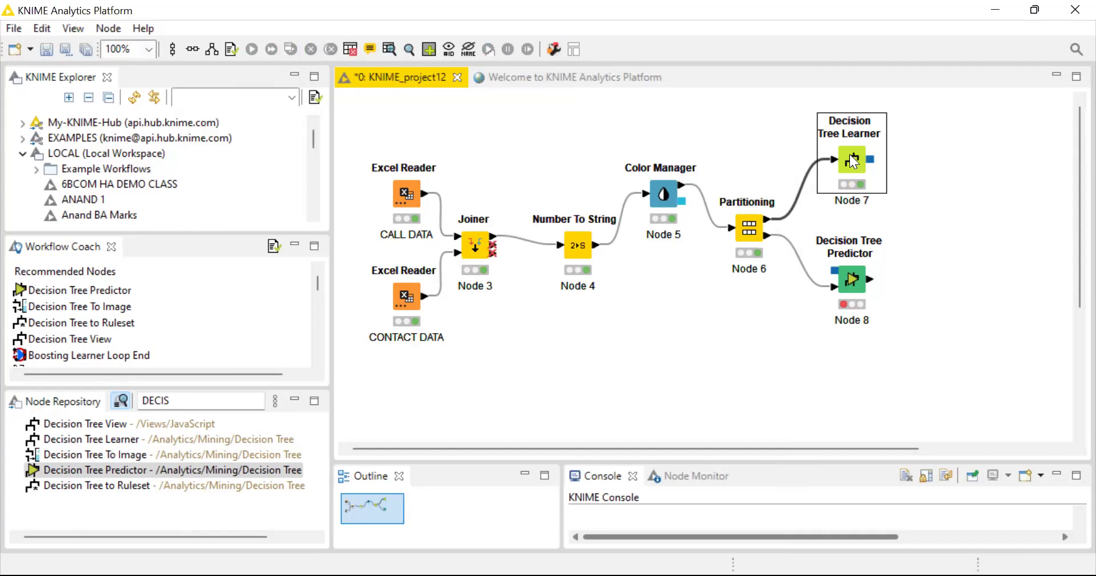
pyautogui.rightClick(853, 163)
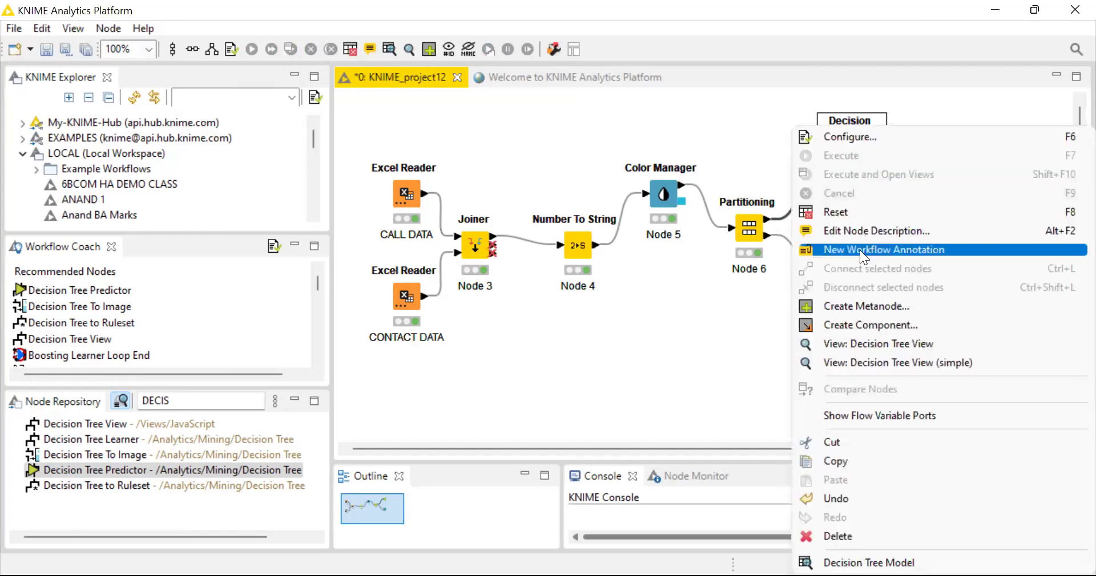
pyautogui.click(861, 344)
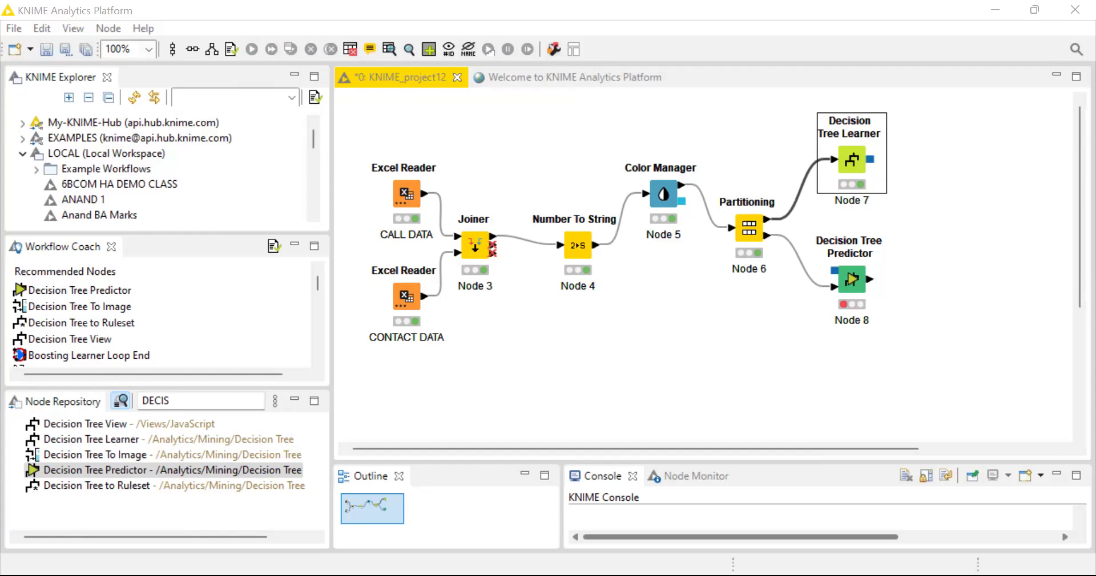
pyautogui.click(886, 330)
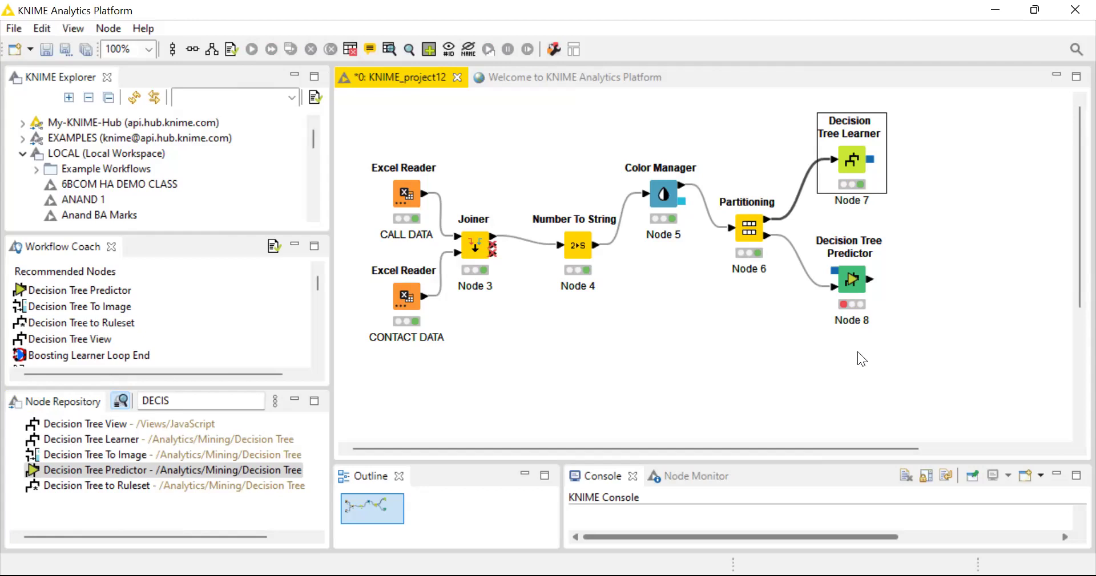
# Configure the Decision Tree Predictor to append columns with normalized class distribution, and save the settings
pyautogui.click(850, 280)
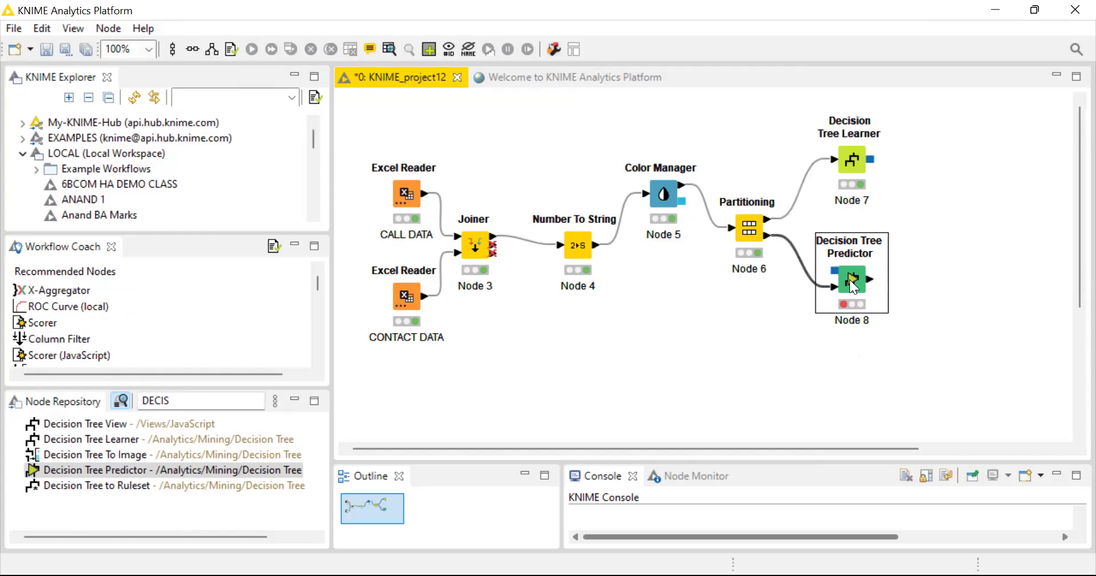
pyautogui.rightClick(849, 280)
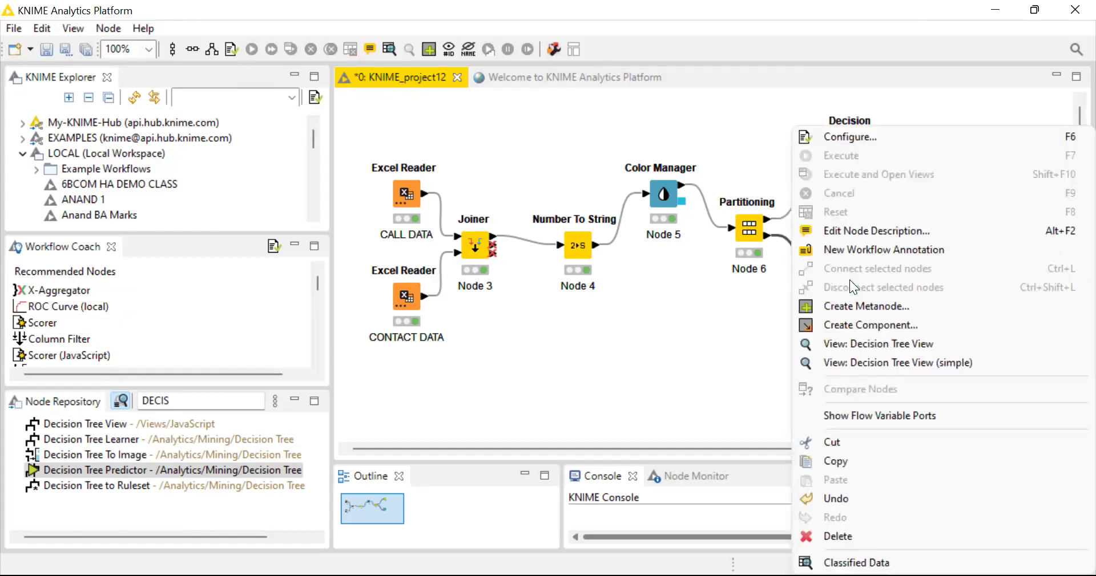
pyautogui.click(861, 138)
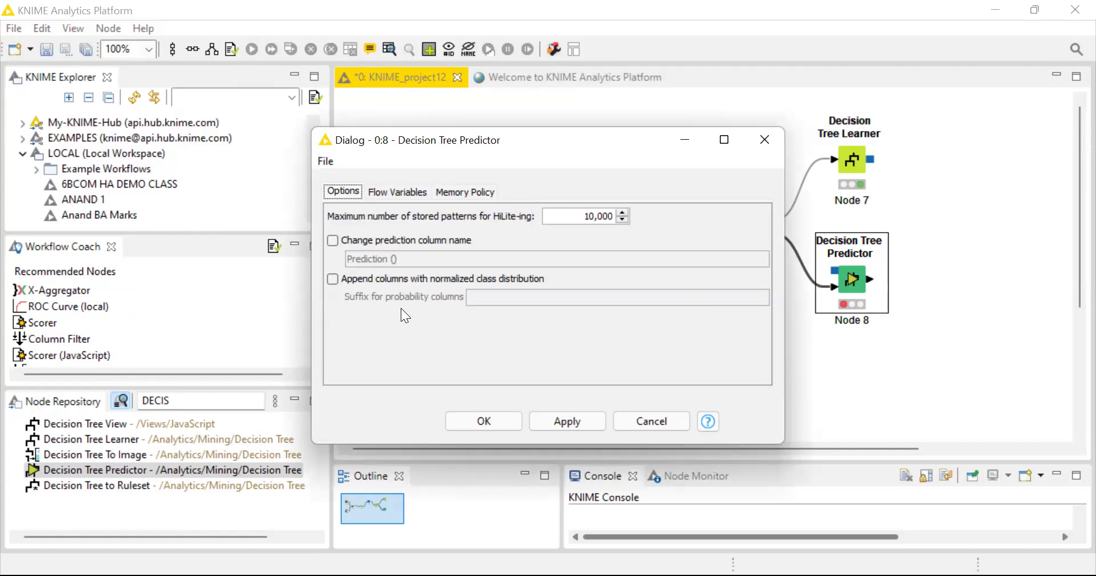
pyautogui.click(332, 281)
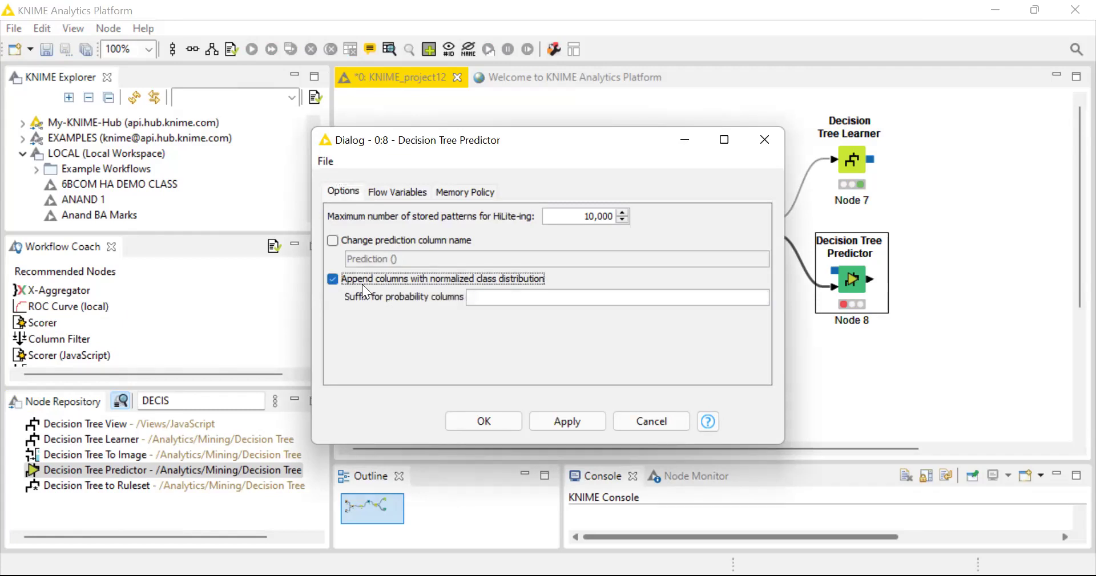
pyautogui.click(581, 414)
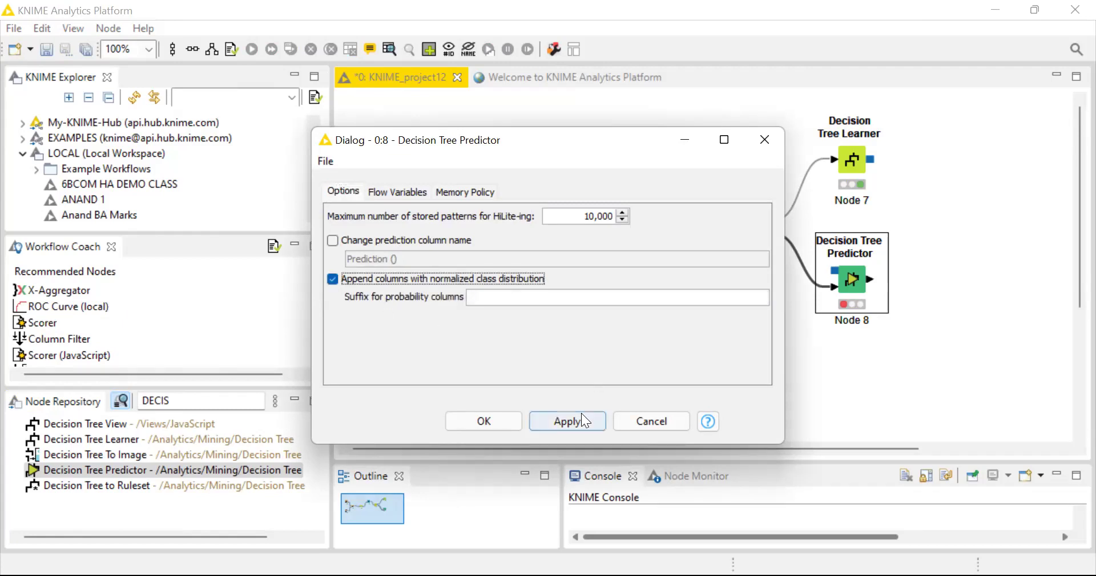
pyautogui.click(508, 419)
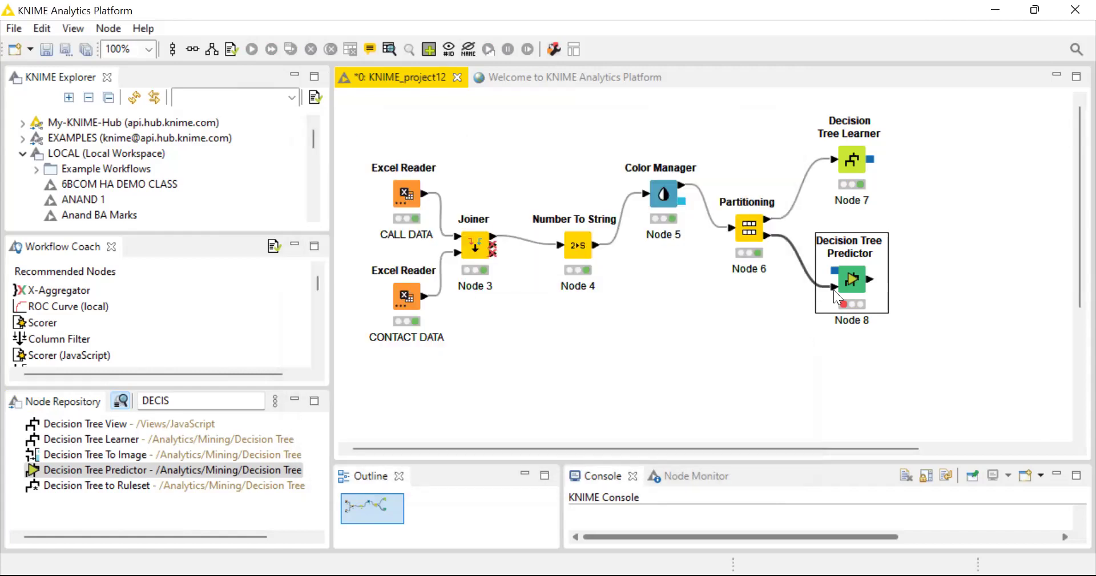
# Move the Decision Tree Predictor to the right of the Partitioning node and connect the Decision Tree Learner's model output to it
pyautogui.rightClick(851, 280)
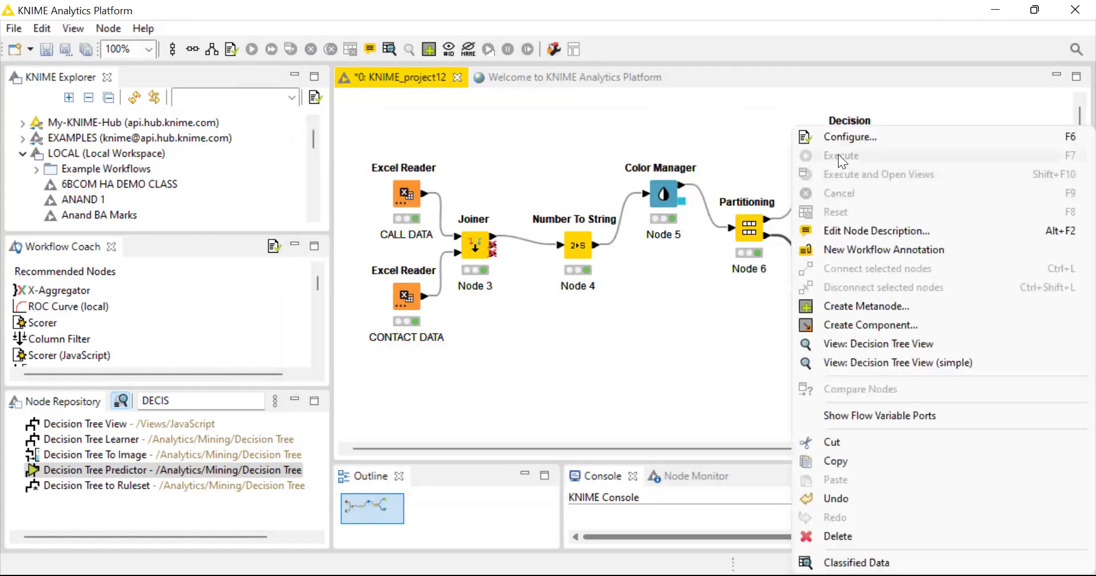
pyautogui.click(772, 329)
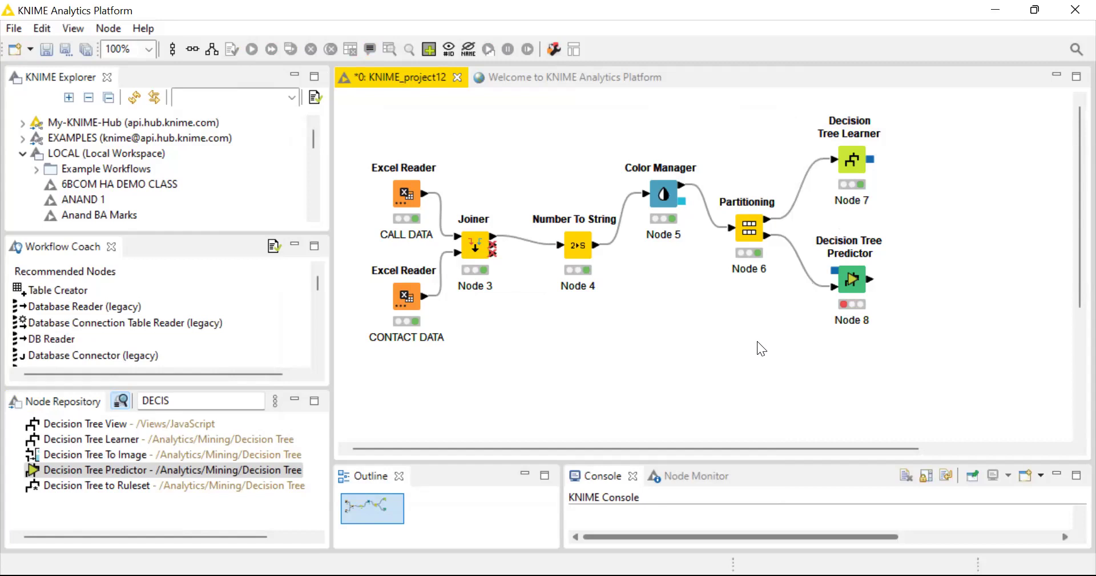
pyautogui.moveTo(854, 285); pyautogui.dragTo(952, 225)
pyautogui.click(912, 300)
pyautogui.moveTo(872, 163); pyautogui.dragTo(948, 229)
pyautogui.click(948, 230)
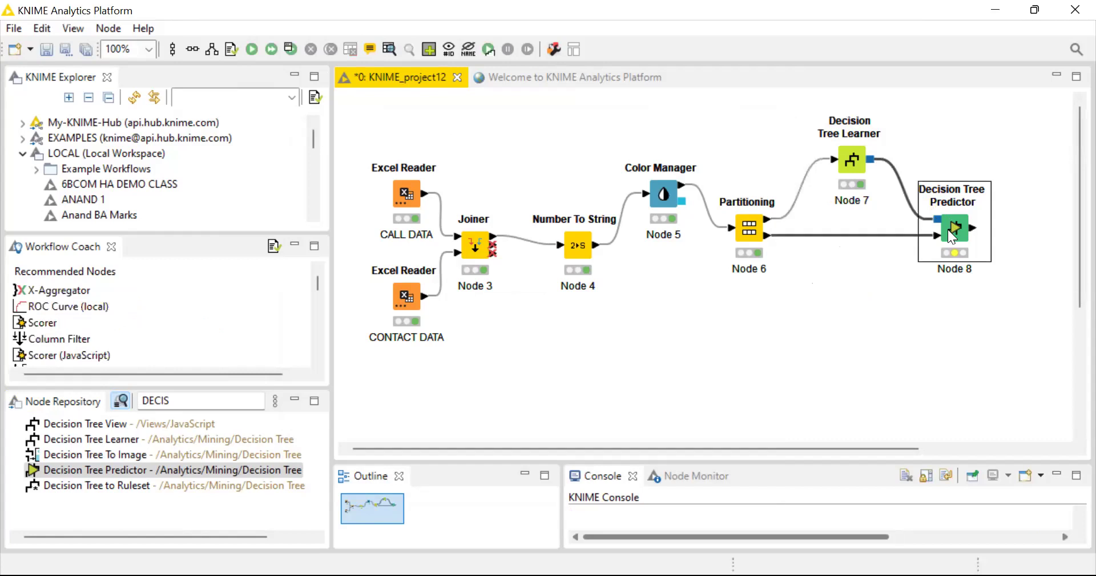
# Execute the Decision Tree Predictor and examine its Classified Data table and Decision Tree View
pyautogui.rightClick(948, 230)
pyautogui.click(861, 152)
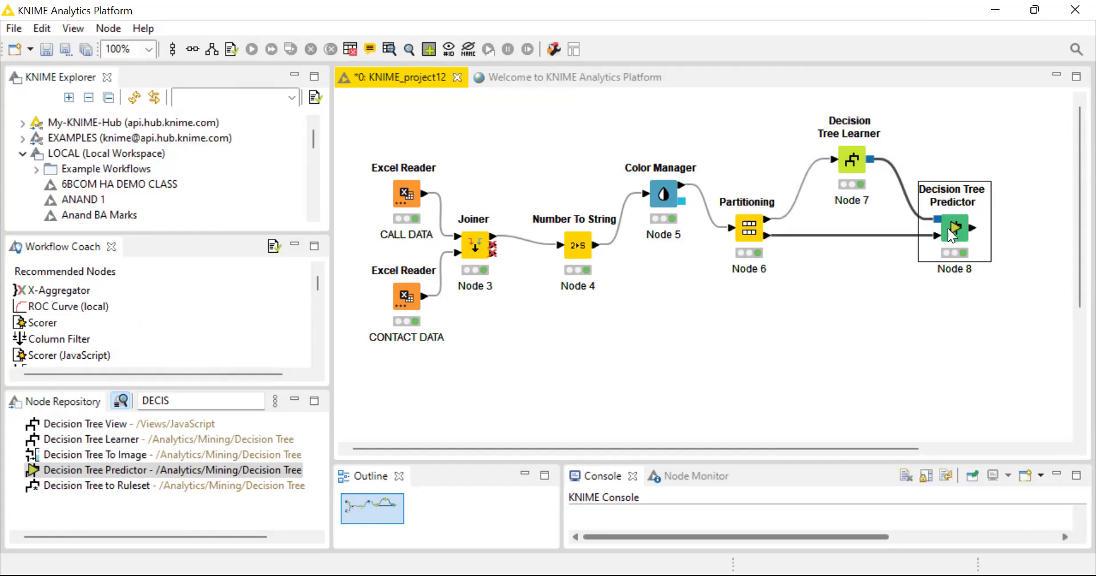
pyautogui.rightClick(947, 228)
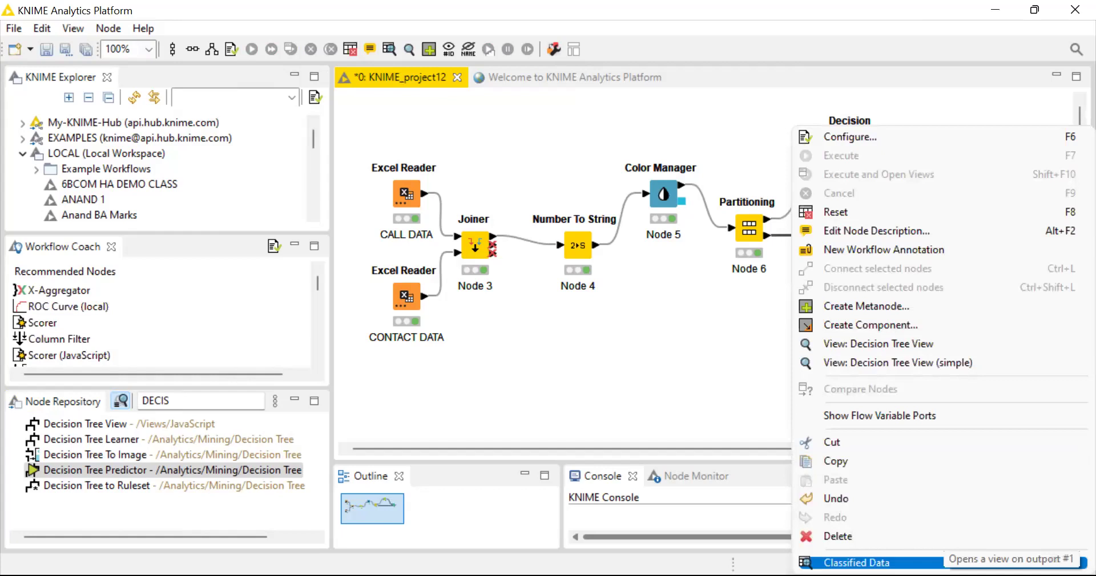
pyautogui.press('Escape')
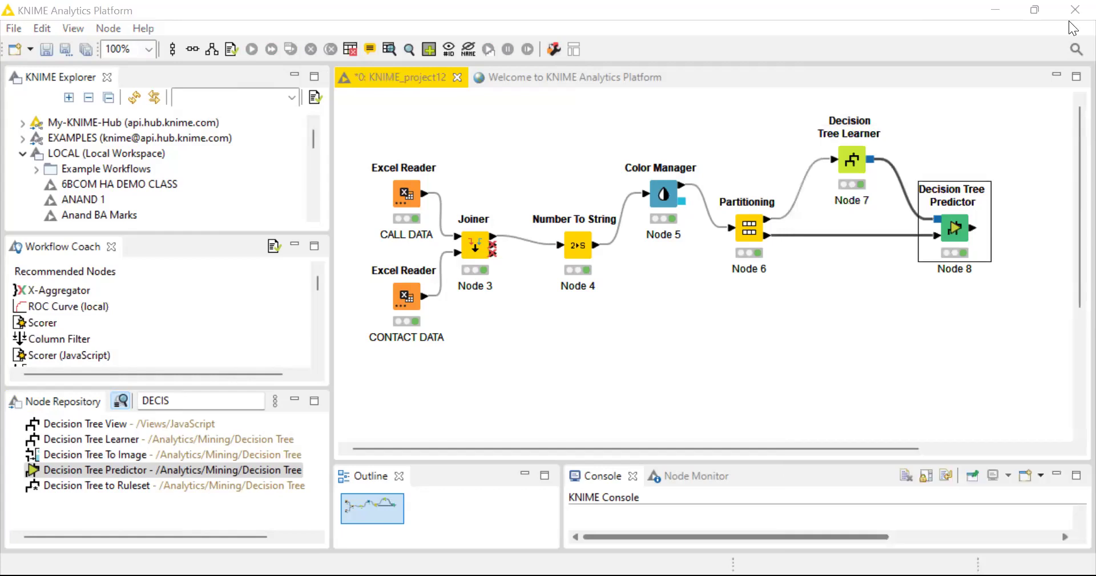
pyautogui.rightClick(861, 293)
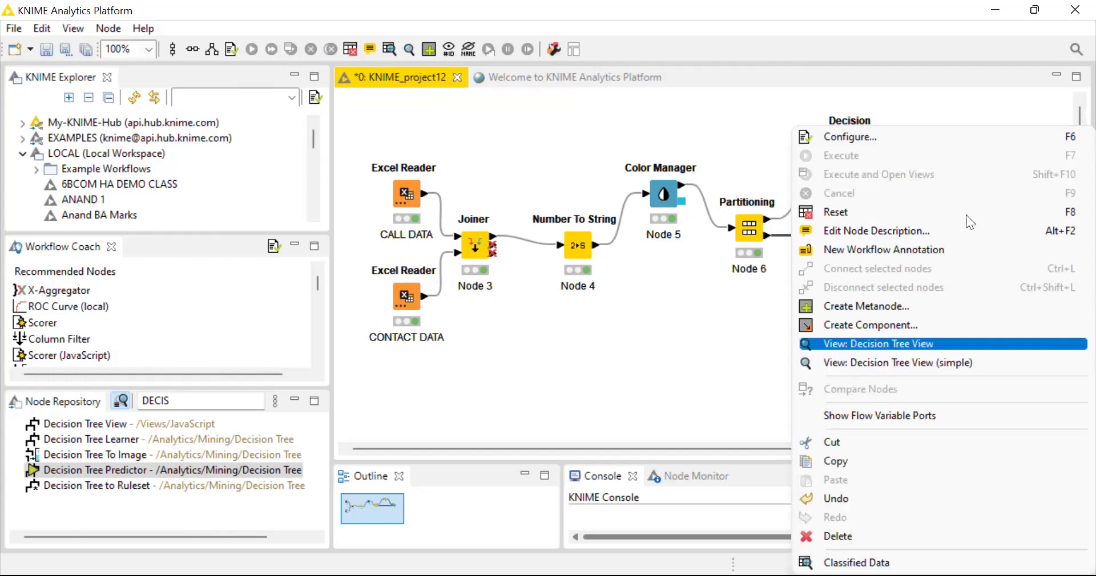
pyautogui.click(869, 358)
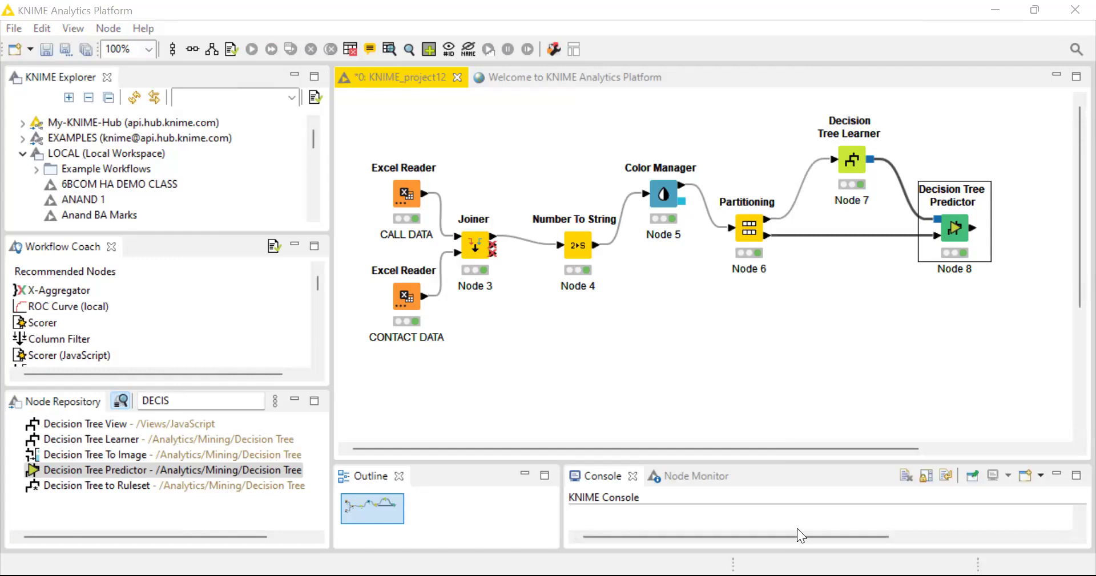
pyautogui.click(887, 350)
# Search the node repository for SCO and place a Scorer node below the Decision Tree Predictor
pyautogui.click(240, 400)
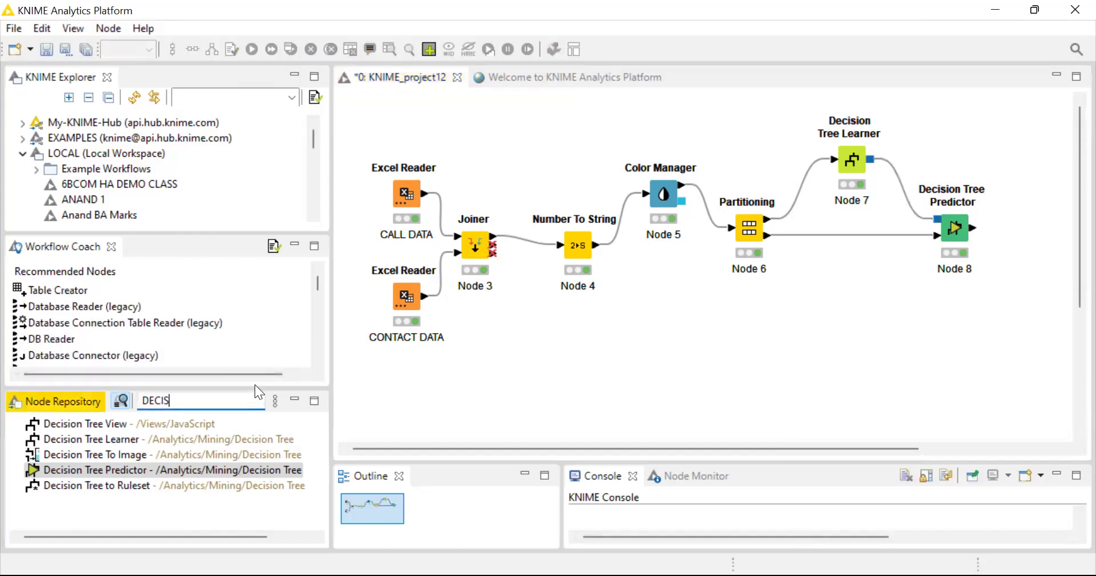
pyautogui.press('BackSpace')
pyautogui.press('BackSpace')
pyautogui.press('BackSpace')
pyautogui.press('BackSpace')
pyautogui.press('BackSpace')
pyautogui.write('S')
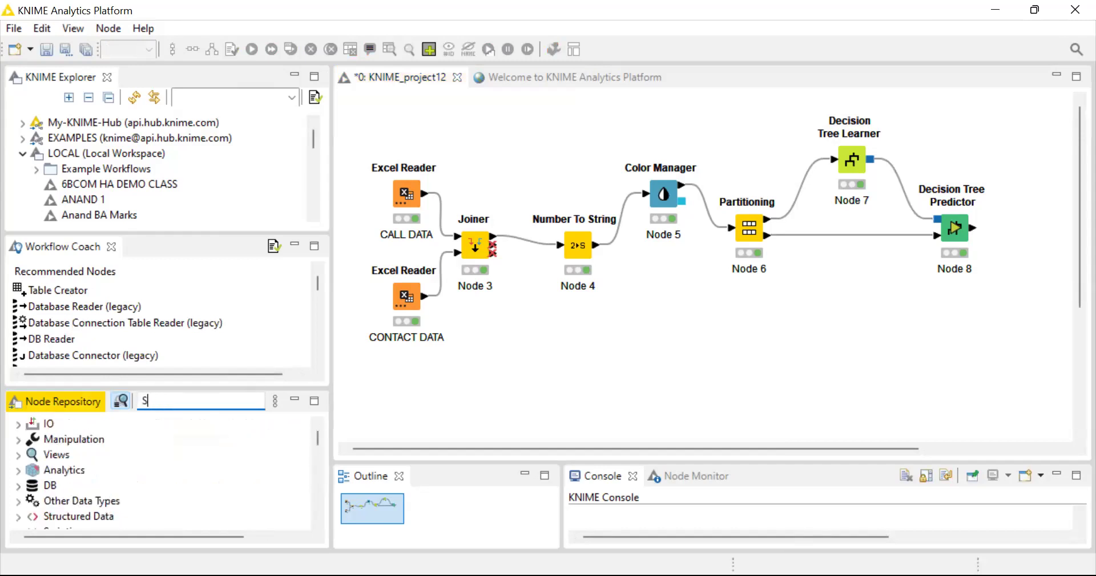
pyautogui.write('CO')
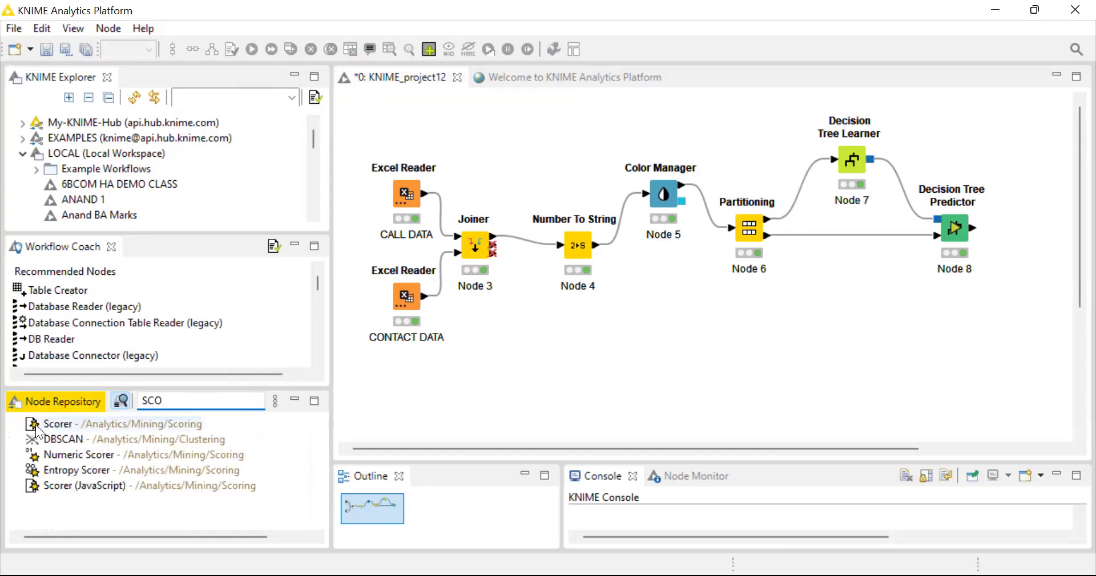
pyautogui.moveTo(51, 427); pyautogui.dragTo(897, 321)
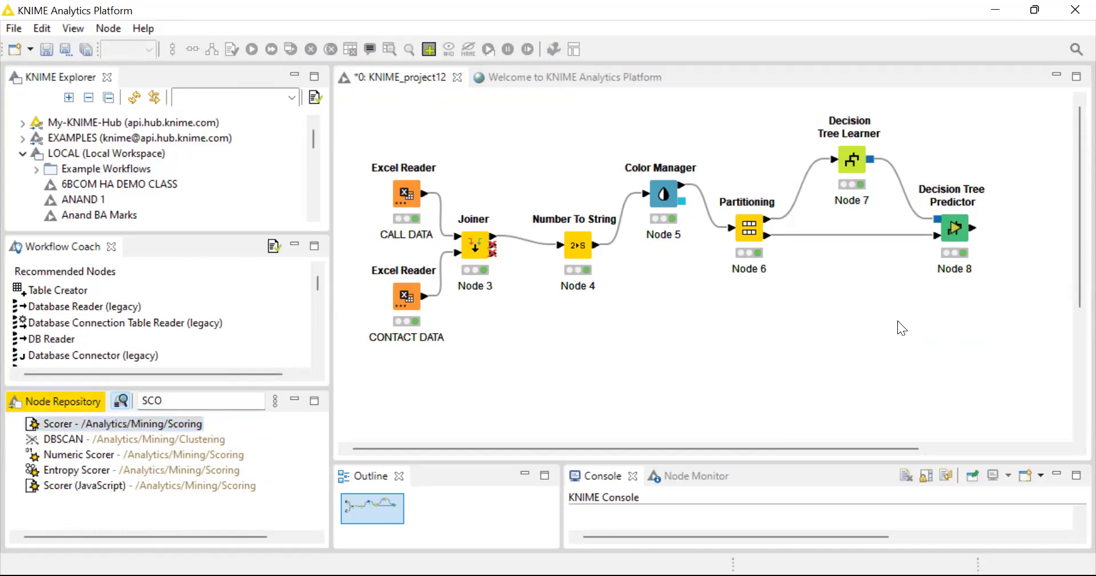
pyautogui.click(792, 333)
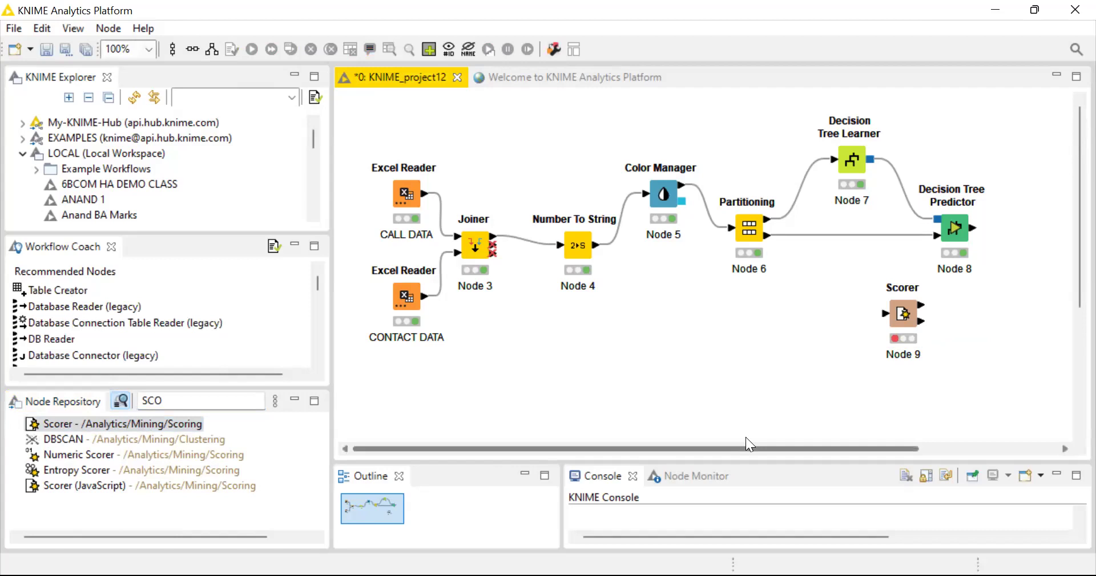
# Move the Scorer to the lower right of the Decision Tree Predictor and connect the Predictor's output to it
pyautogui.moveTo(745, 447); pyautogui.dragTo(853, 446)
pyautogui.moveTo(763, 319); pyautogui.dragTo(934, 286)
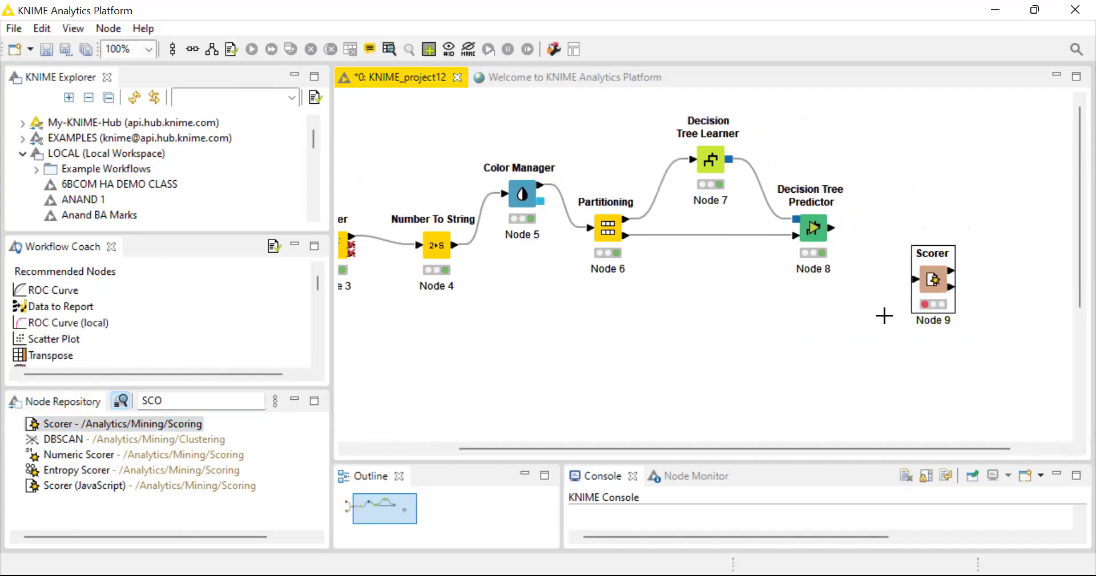
pyautogui.click(884, 316)
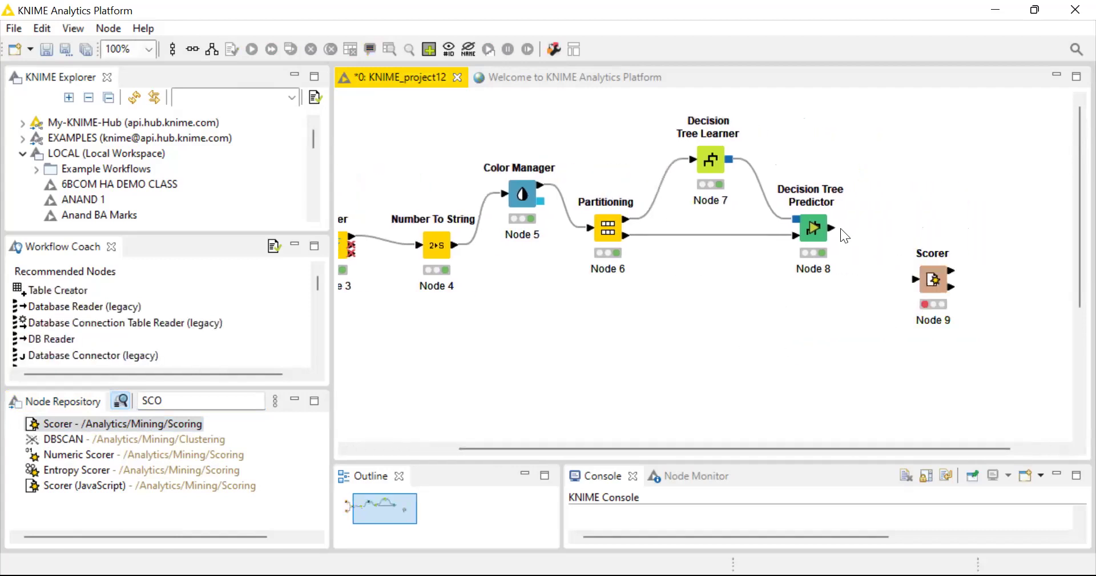
pyautogui.moveTo(829, 227); pyautogui.dragTo(928, 282)
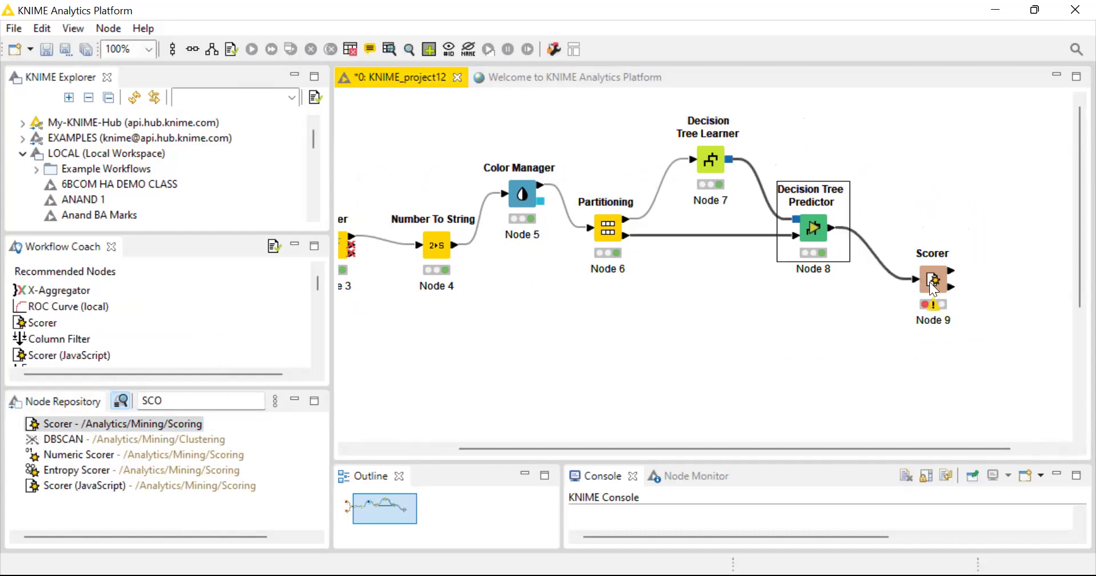
# Configure the Scorer to compare first column Churn with second column Prediction (Churn), ignoring missing values, and save the settings
pyautogui.click(928, 282)
pyautogui.rightClick(929, 282)
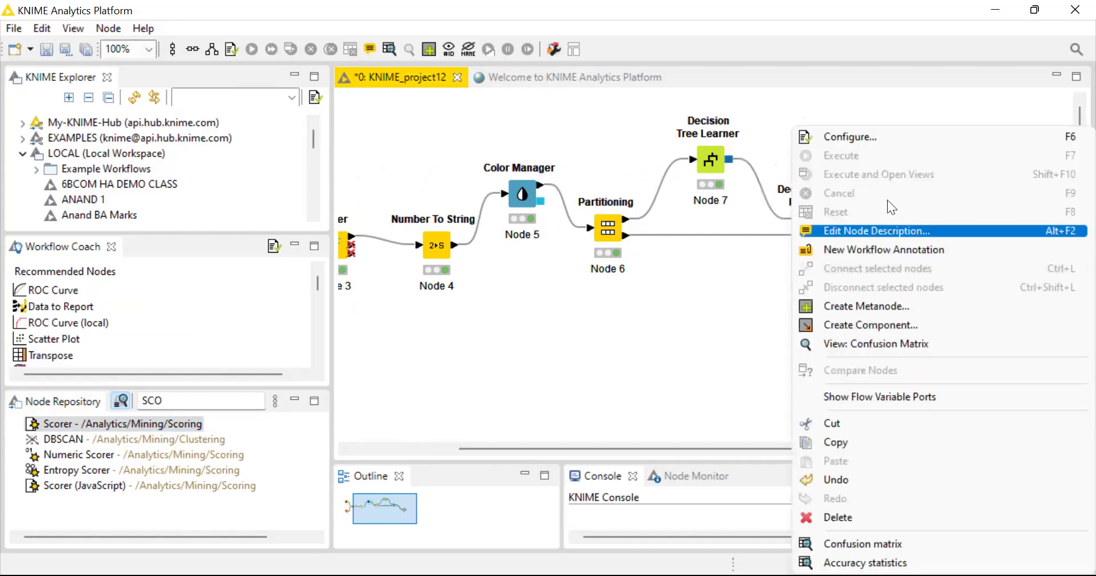
pyautogui.click(867, 142)
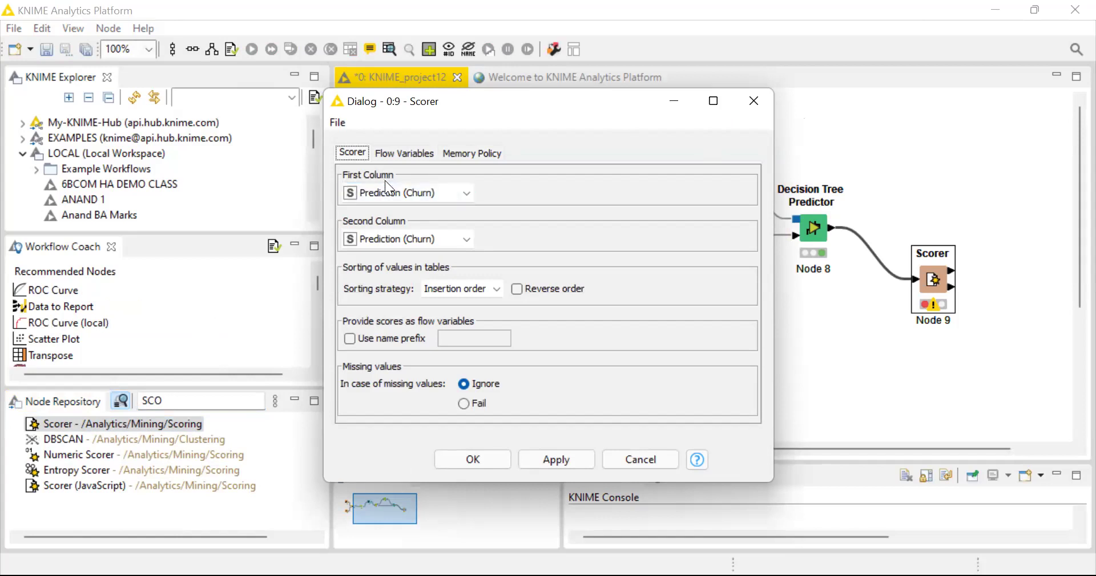
pyautogui.click(404, 186)
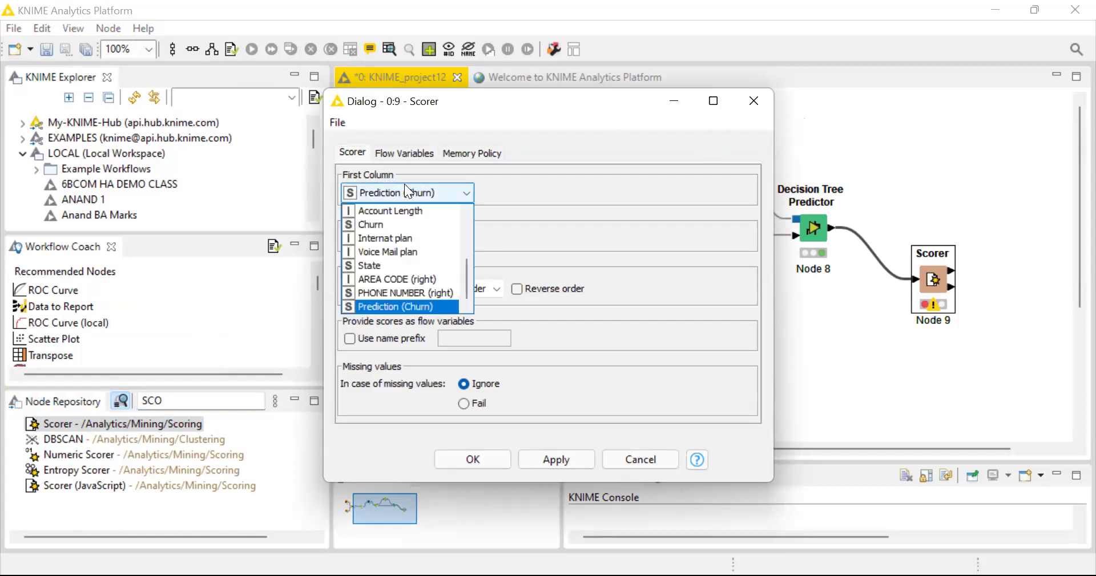
pyautogui.click(391, 222)
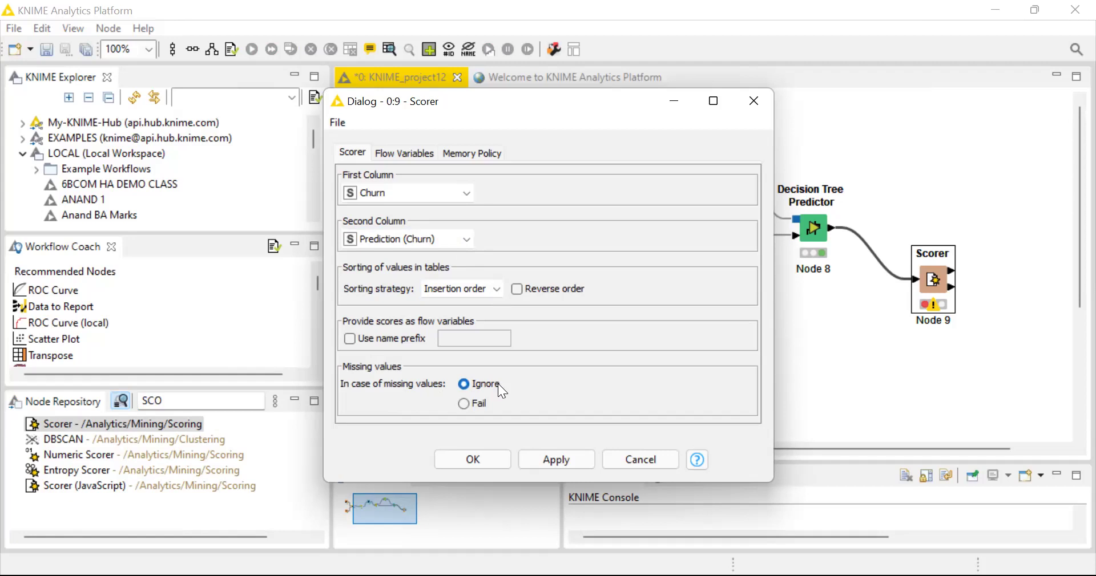
pyautogui.click(582, 462)
pyautogui.click(500, 460)
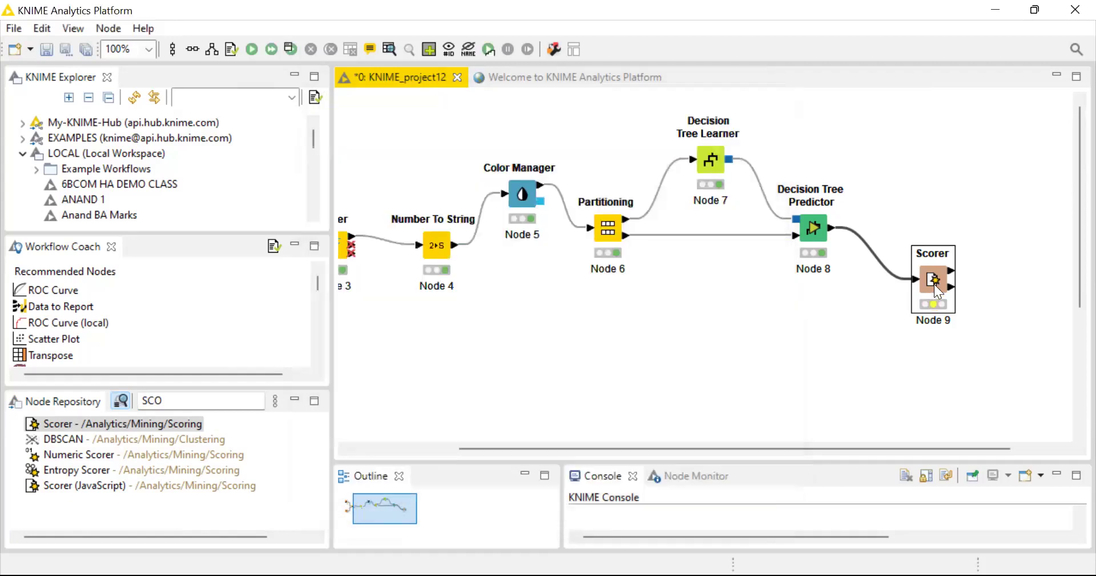
# Execute the Scorer node and examine its accuracy statistics
pyautogui.rightClick(935, 284)
pyautogui.click(881, 156)
pyautogui.rightClick(934, 277)
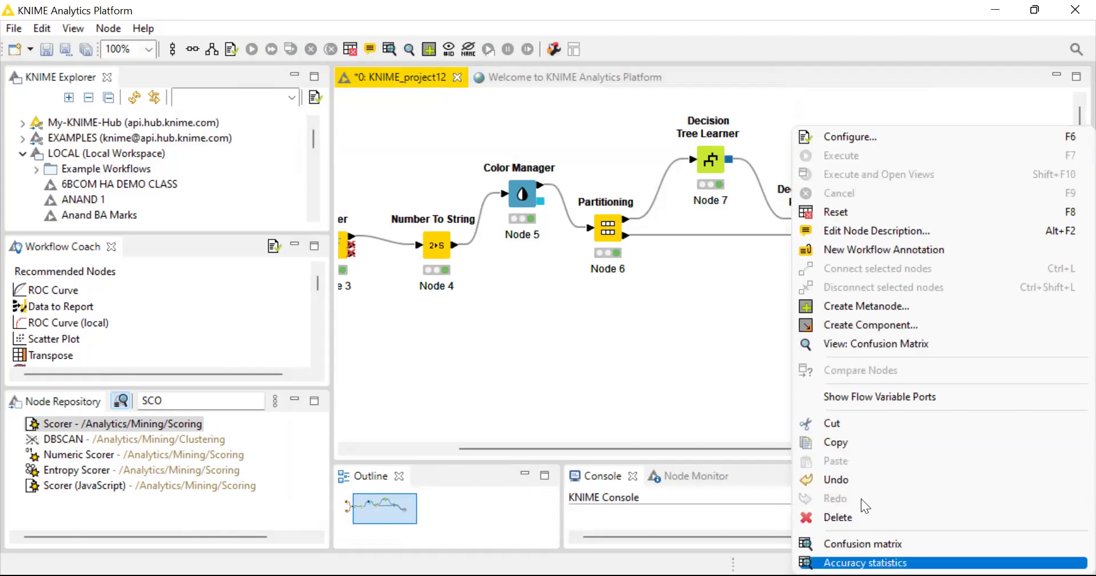
pyautogui.press('Escape')
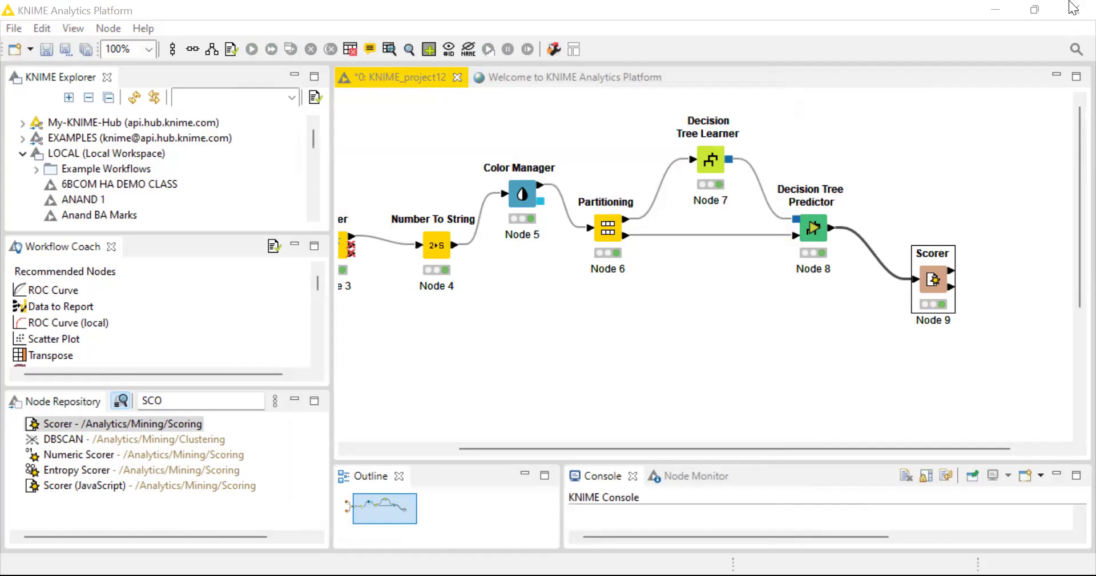
# Rearrange the workflow with the Decision Tree Predictor below the Decision Tree Learner and the Scorer level with the Predictor on its right
pyautogui.click(949, 215)
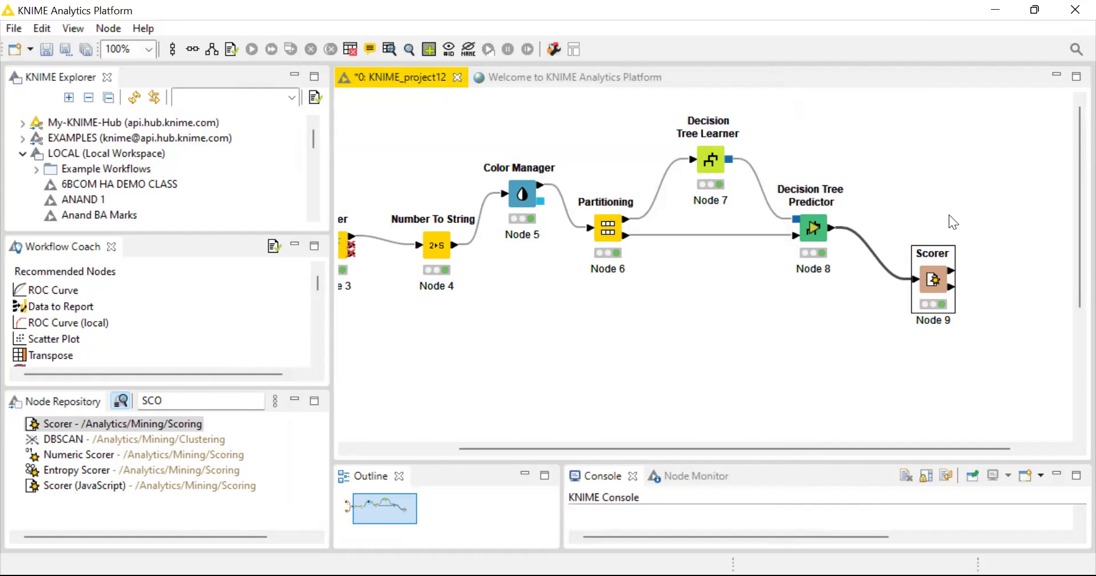
pyautogui.rightClick(926, 264)
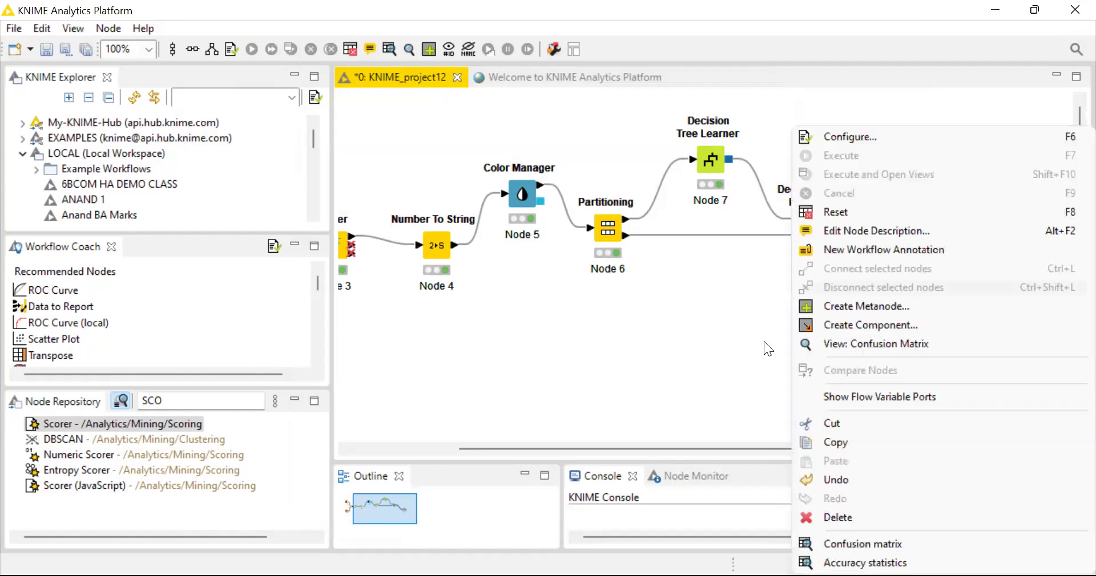
pyautogui.click(634, 390)
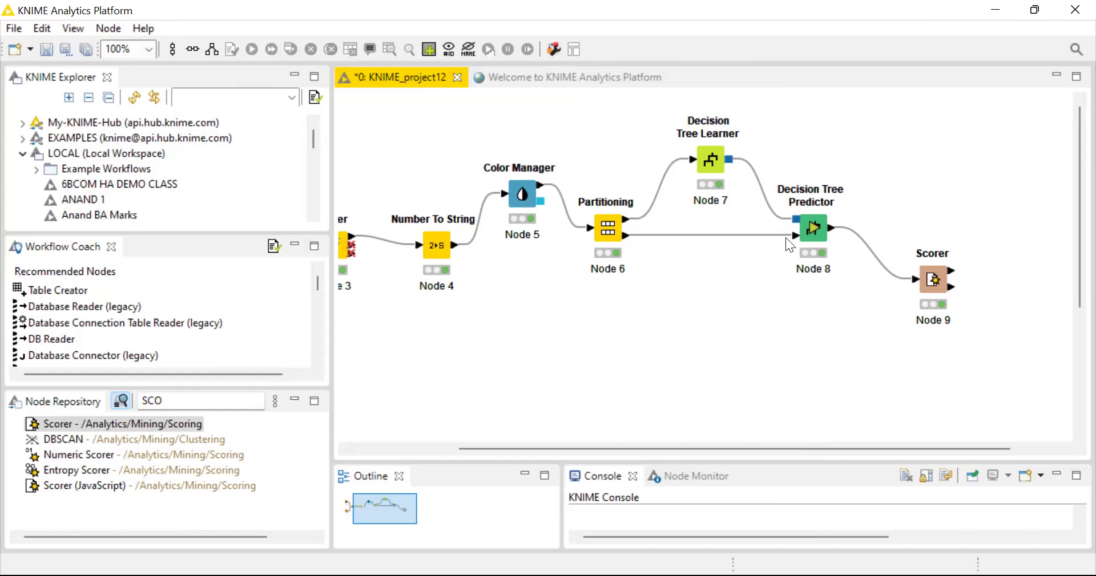
pyautogui.moveTo(816, 230); pyautogui.dragTo(754, 295)
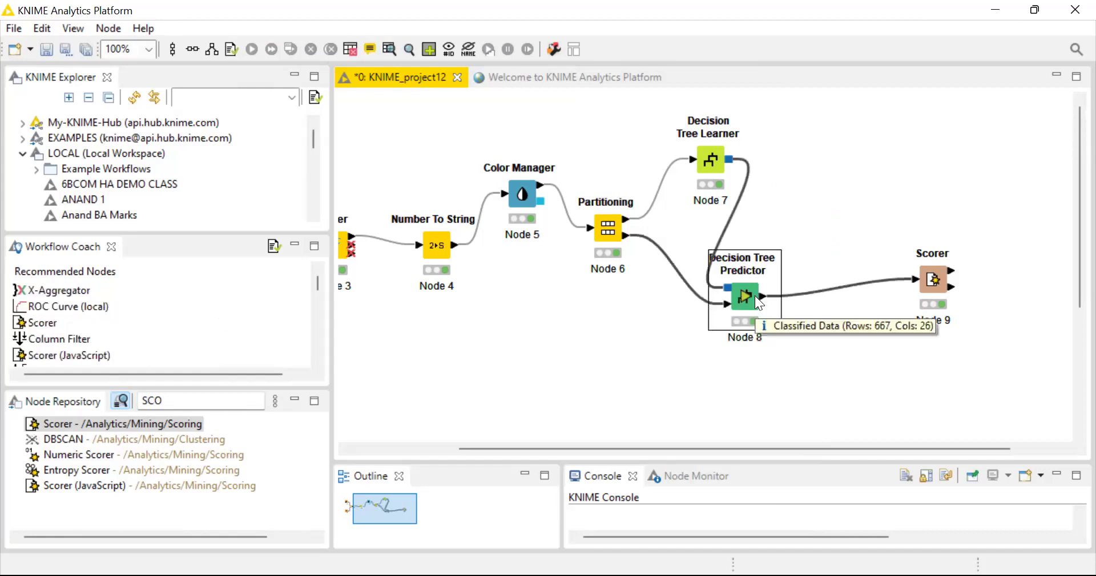
pyautogui.moveTo(936, 277); pyautogui.dragTo(850, 294)
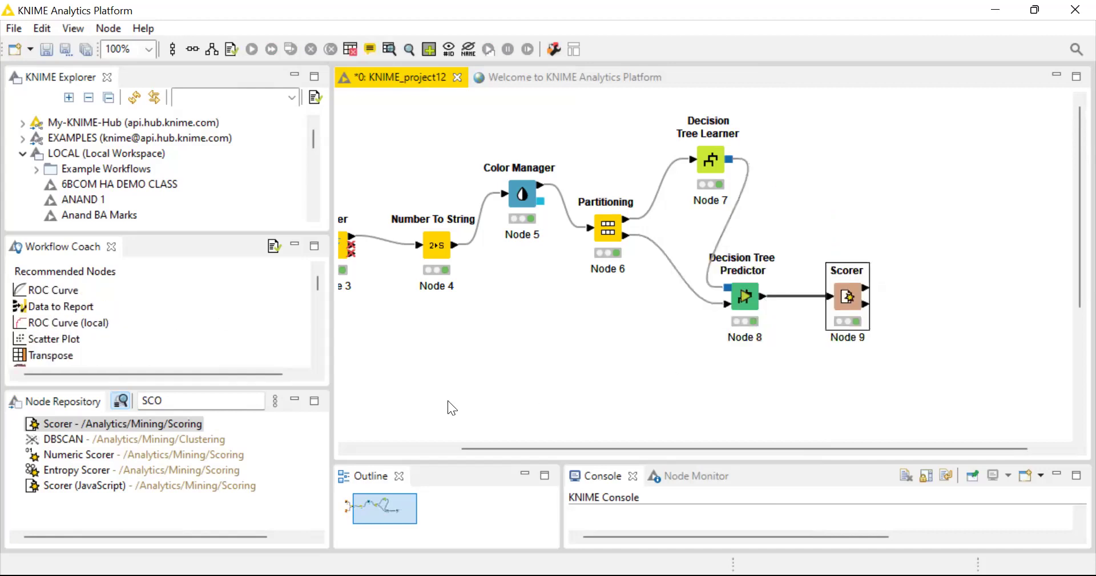
# Search the node repository for PMML, place a PMML Writer right of the Decision Tree Learner and connect the Learner's model output to it
pyautogui.doubleClick(238, 401)
pyautogui.write('S')
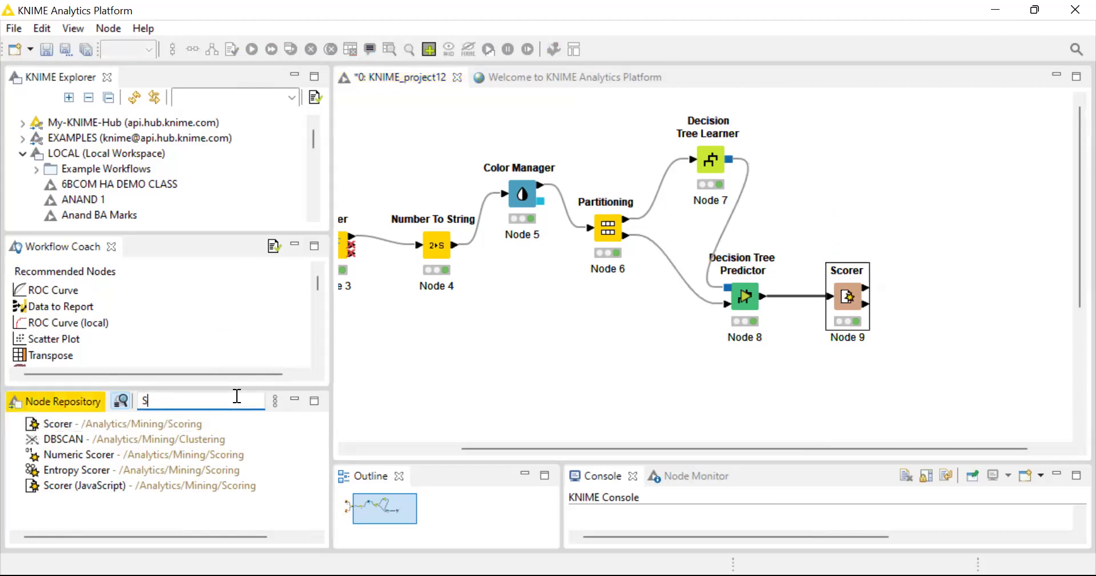
pyautogui.press('BackSpace')
pyautogui.write('PMML')
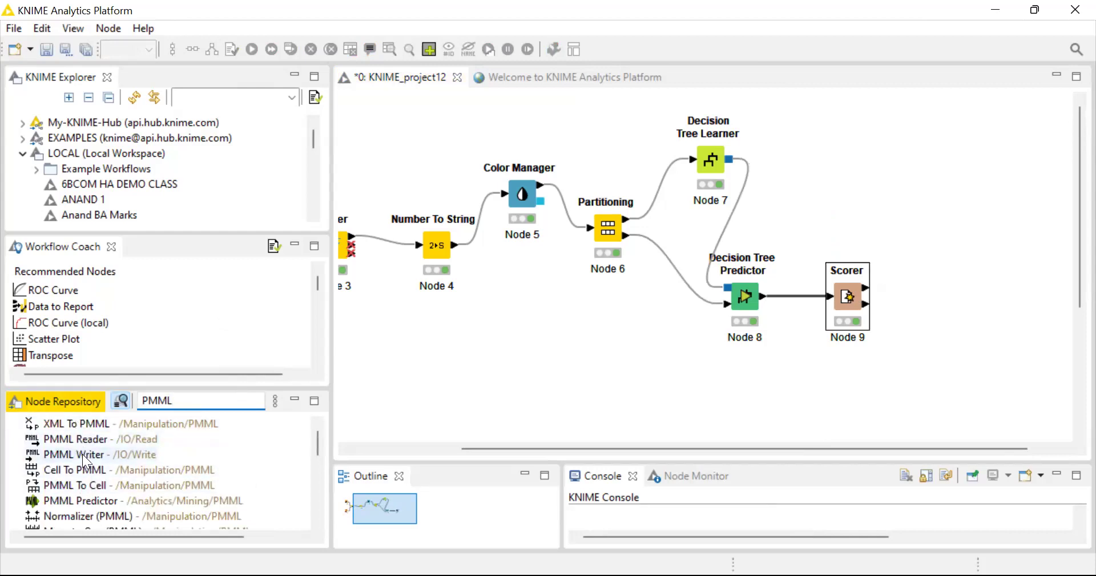
pyautogui.moveTo(82, 450)
pyautogui.mouseDown()
pyautogui.moveTo(776, 262)
pyautogui.moveTo(945, 197)
pyautogui.mouseUp()
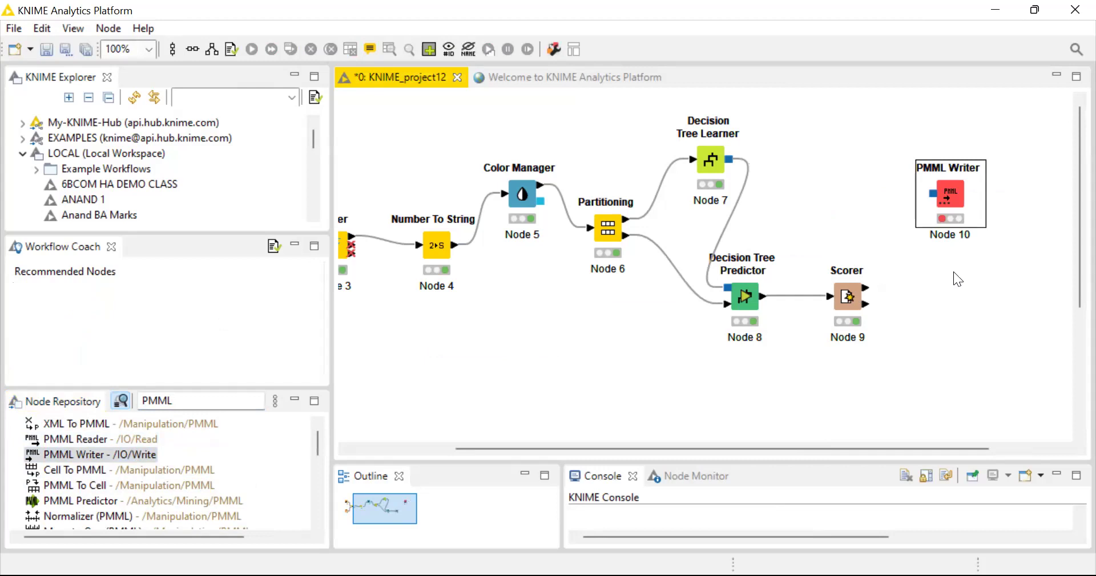
pyautogui.click(900, 298)
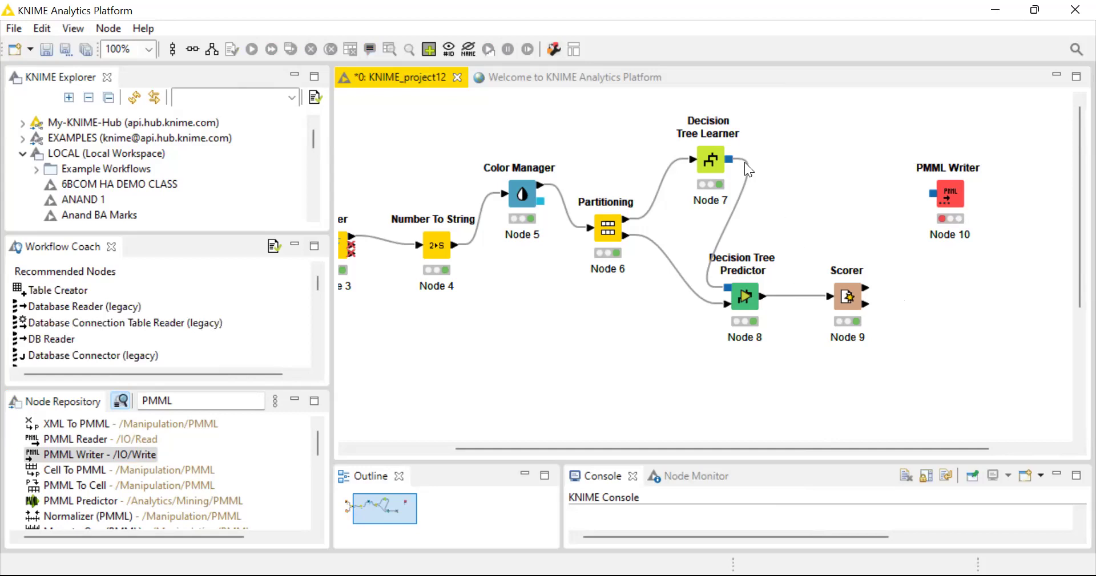
pyautogui.moveTo(729, 157); pyautogui.dragTo(908, 192)
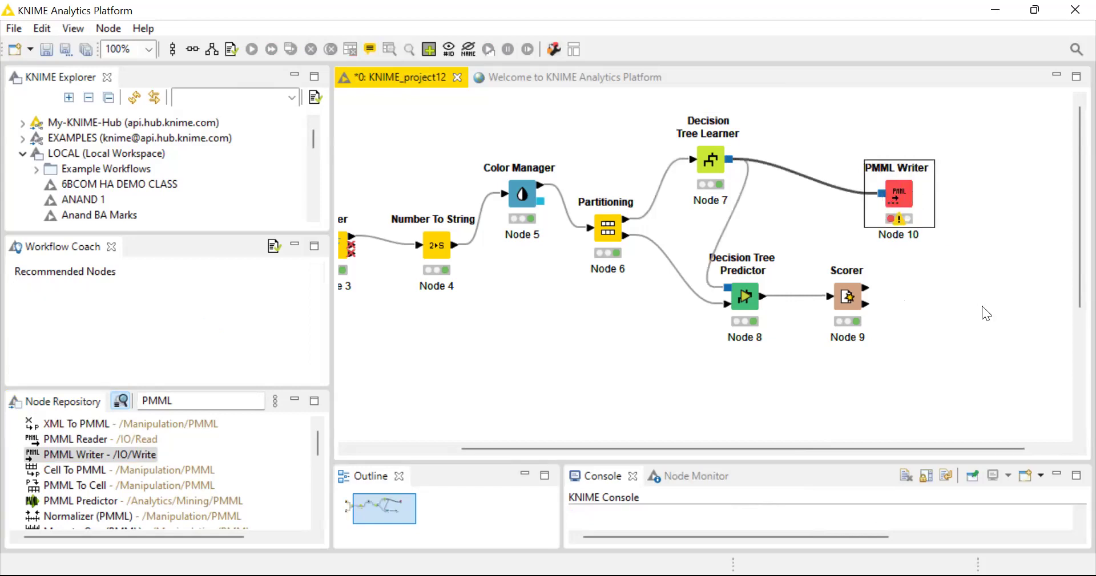
pyautogui.click(981, 312)
# Configure the PMML Writer to save to the Desktop as "New customer churn model" and apply the settings
pyautogui.rightClick(893, 194)
pyautogui.click(881, 168)
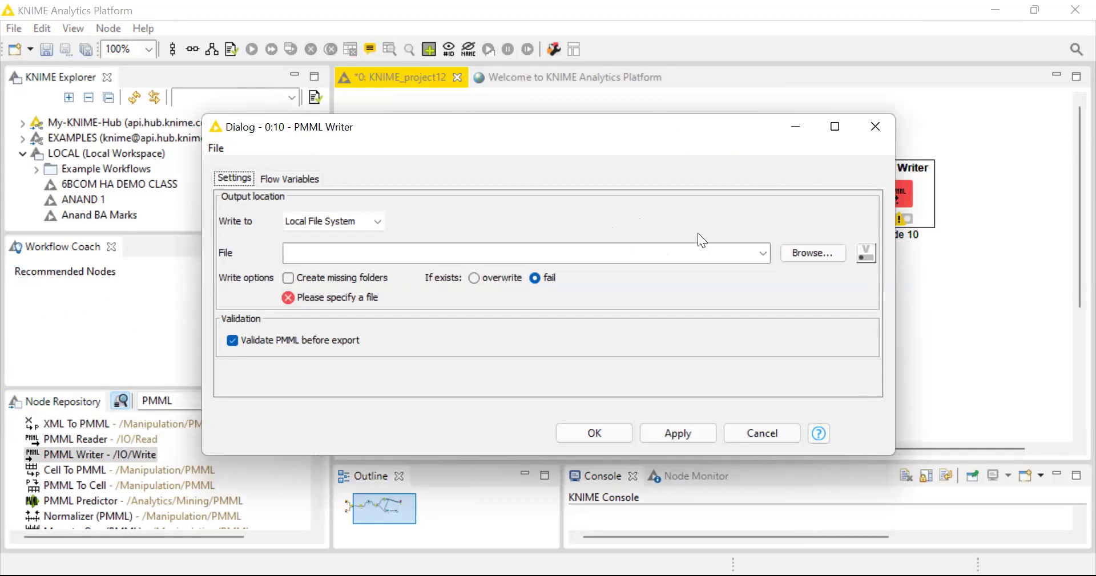
pyautogui.click(831, 253)
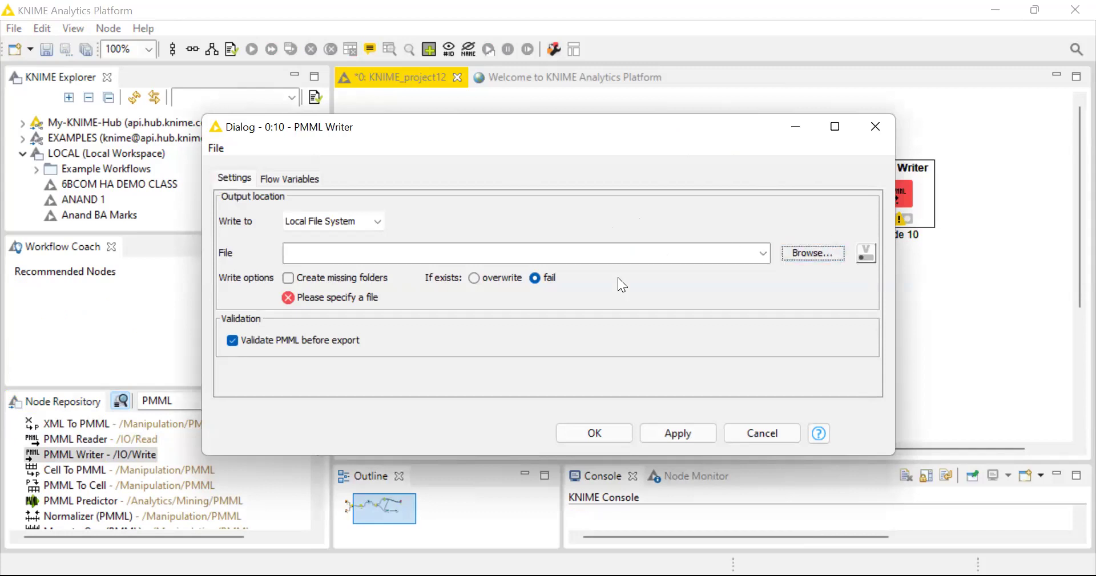
pyautogui.click(366, 218)
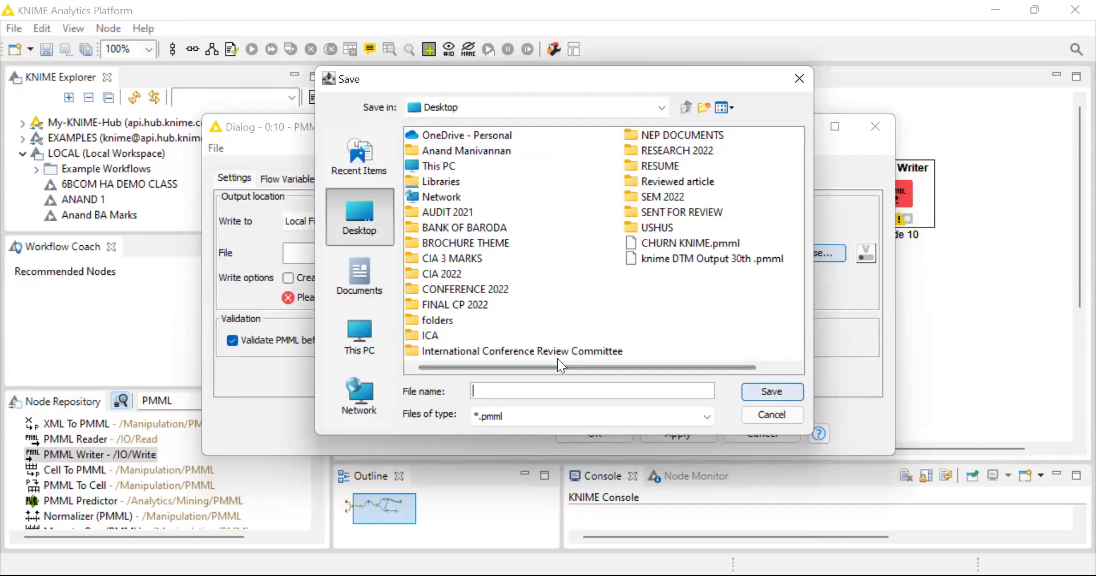
pyautogui.click(543, 391)
pyautogui.write('New c')
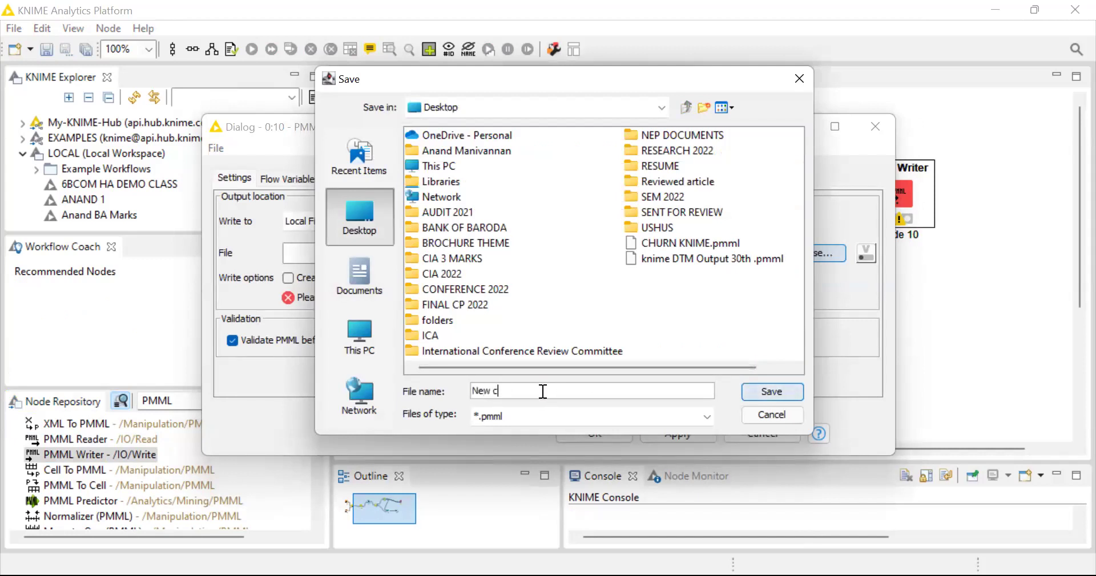
pyautogui.write('ustomer churn model')
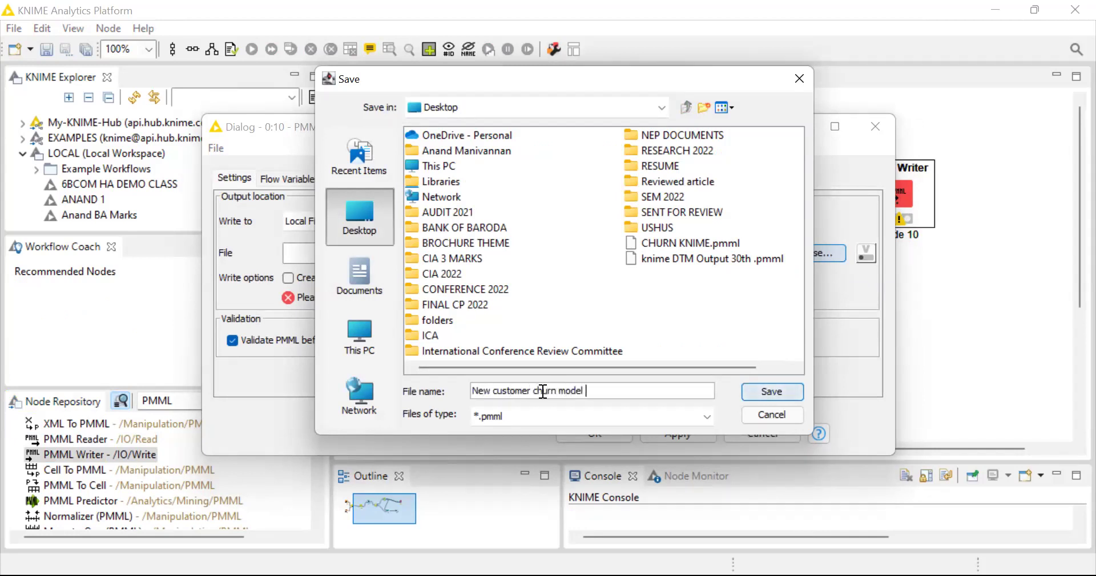
pyautogui.click(801, 393)
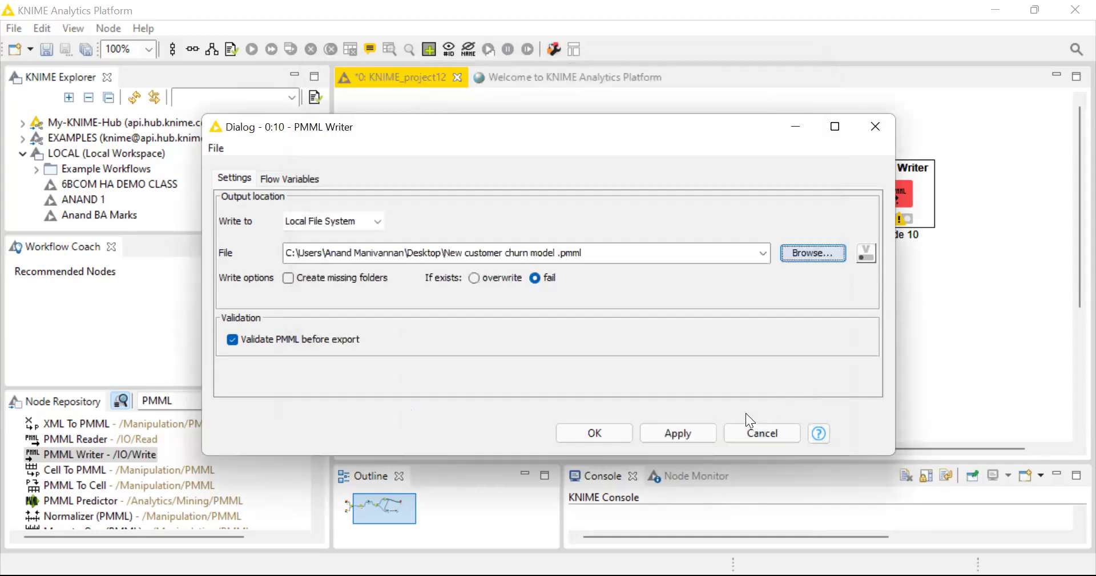
pyautogui.click(698, 433)
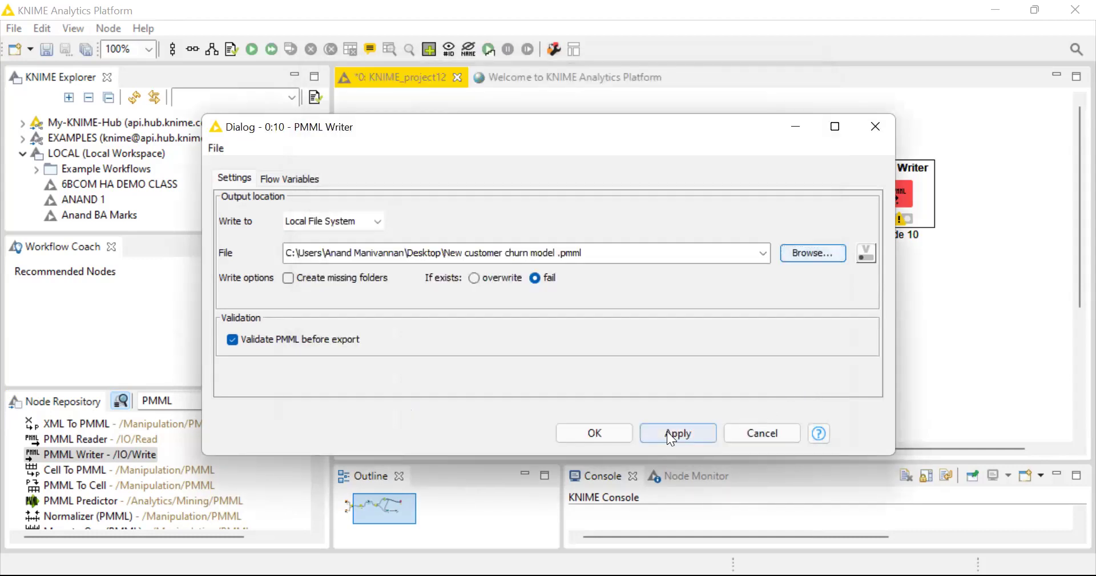
pyautogui.click(628, 432)
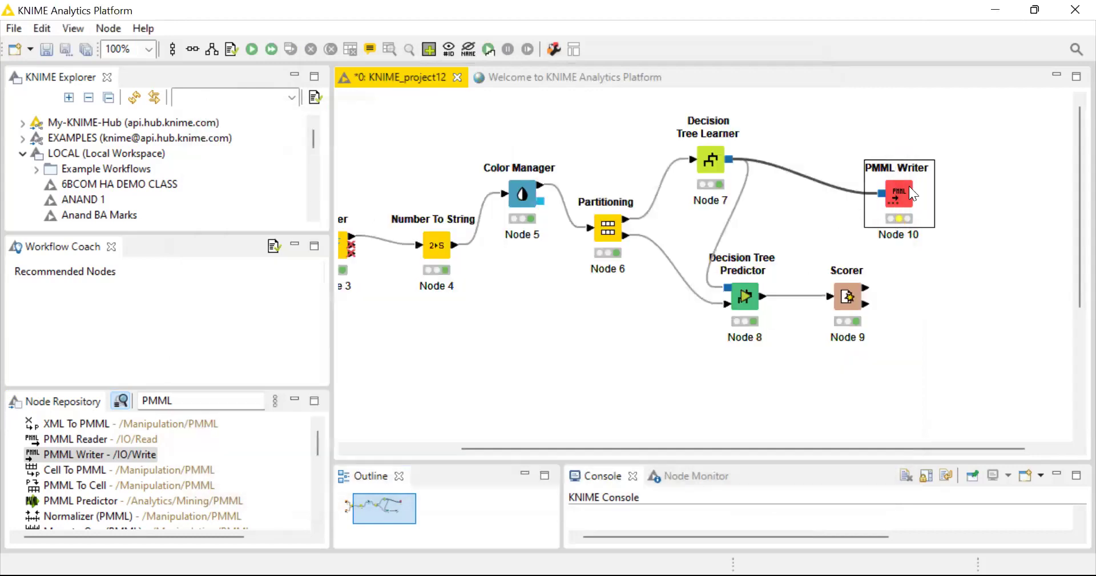
# Execute the PMML Writer node to export the decision tree model
pyautogui.press('F7')
pyautogui.rightClick(893, 188)
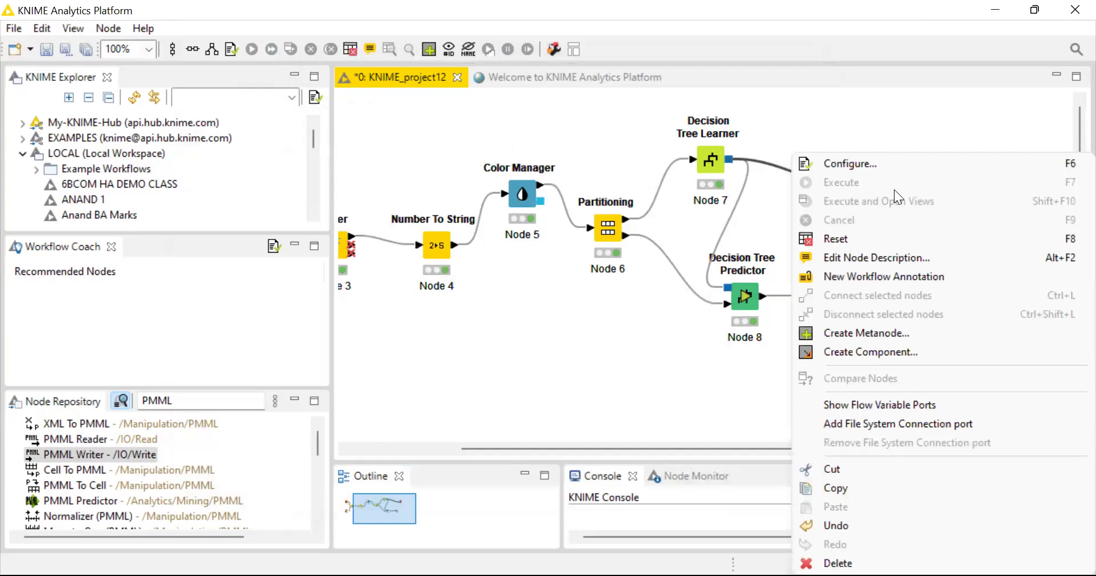
pyautogui.click(599, 411)
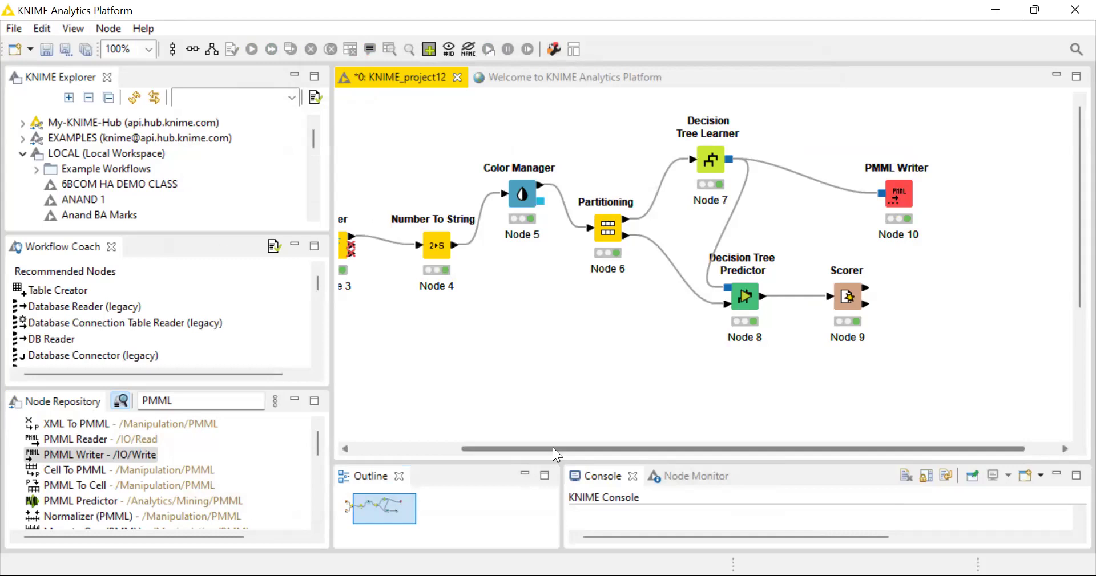
# Move the Number To String node slightly closer to the Joiner node
pyautogui.moveTo(552, 448); pyautogui.dragTo(391, 448)
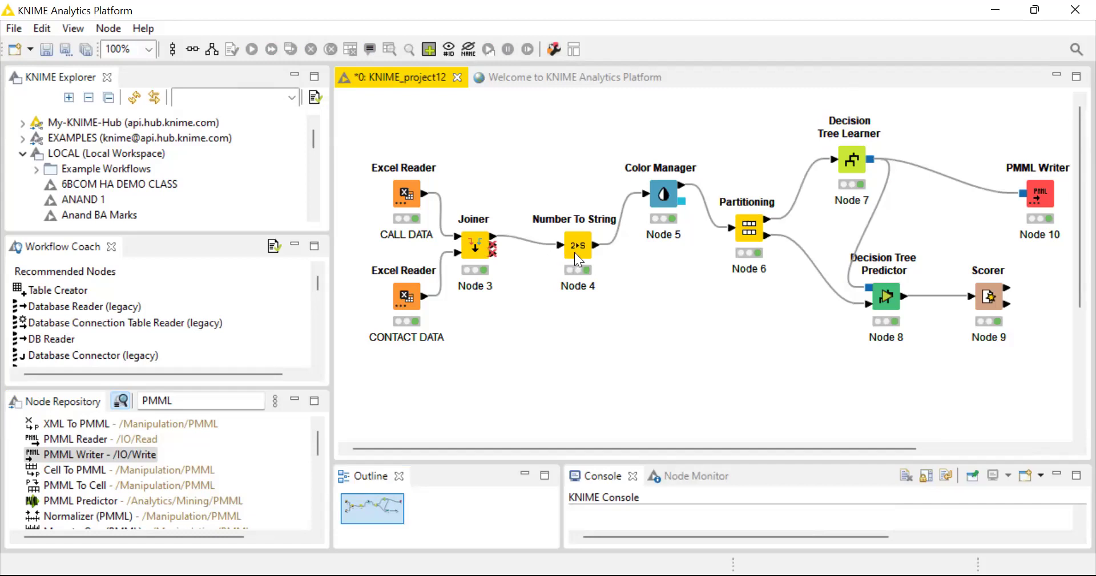
pyautogui.moveTo(575, 252); pyautogui.dragTo(558, 250)
pyautogui.click(558, 331)
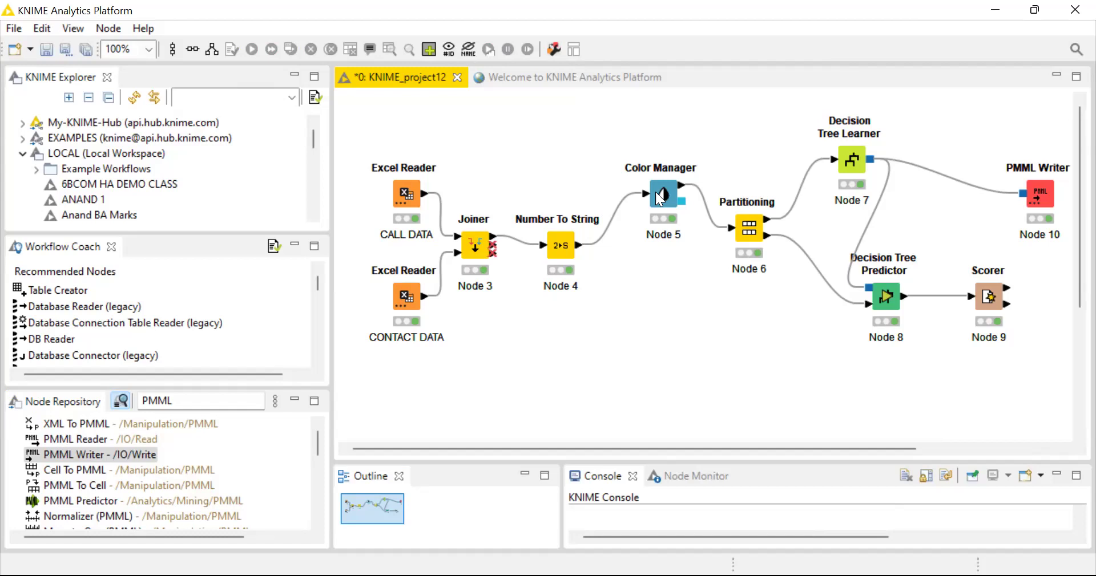
pyautogui.click(748, 229)
pyautogui.click(768, 374)
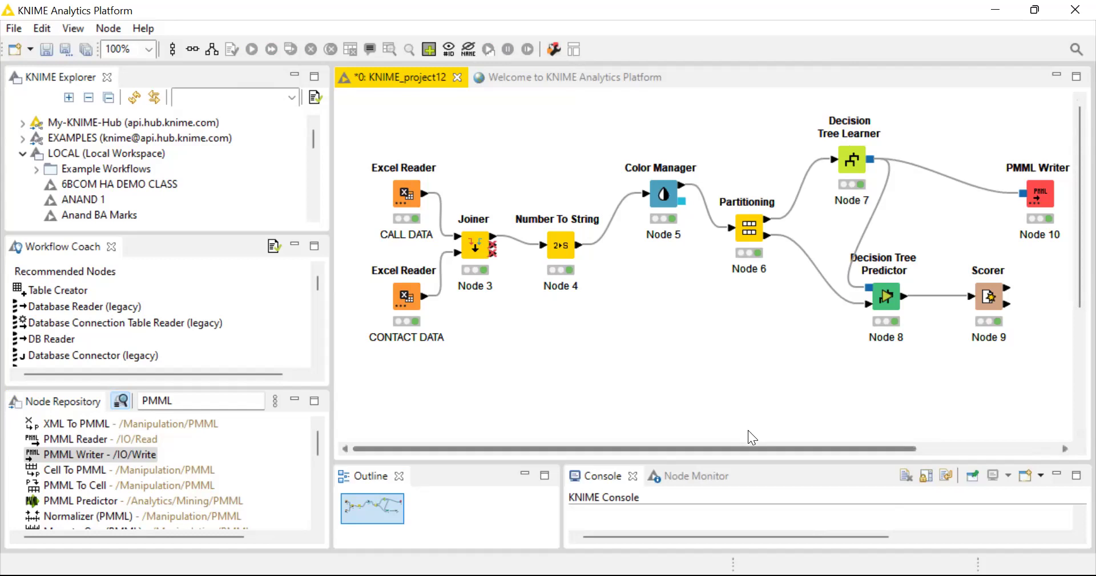
pyautogui.hscroll(3, 748, 431)
pyautogui.hscroll(-3, 839, 440)
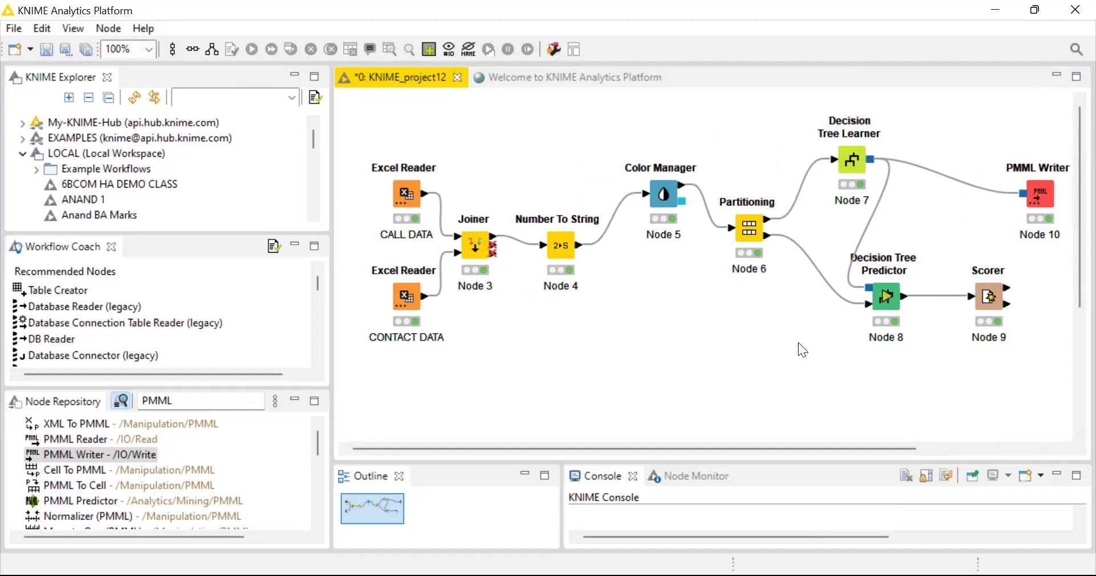
pyautogui.hscroll(5, 710, 435)
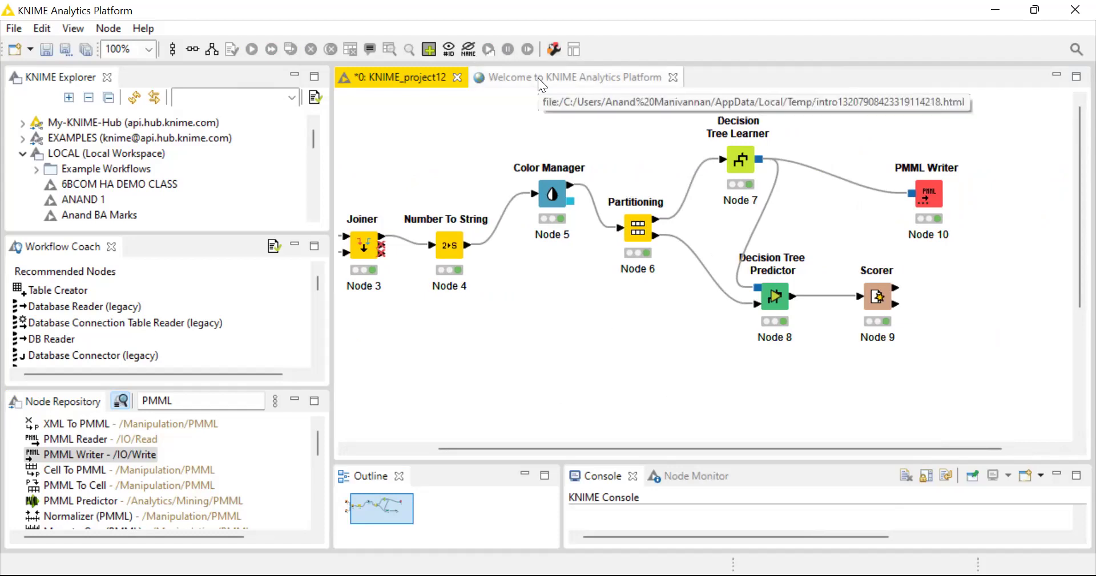
# Create a new, empty KNIME workflow with the default name and location
pyautogui.click(15, 34)
pyautogui.click(32, 52)
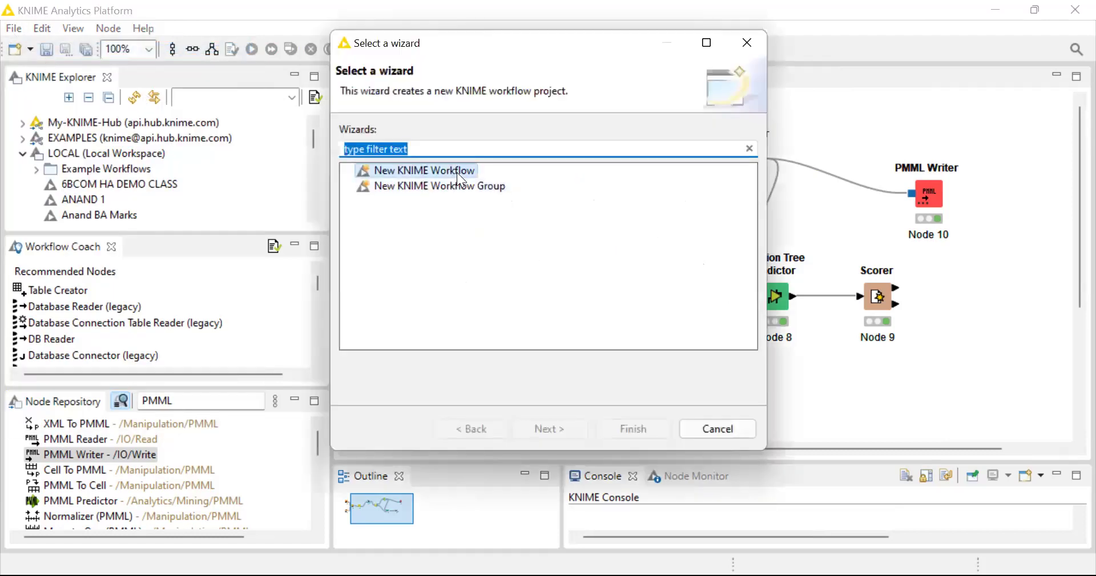
pyautogui.click(457, 172)
pyautogui.click(564, 440)
pyautogui.click(619, 445)
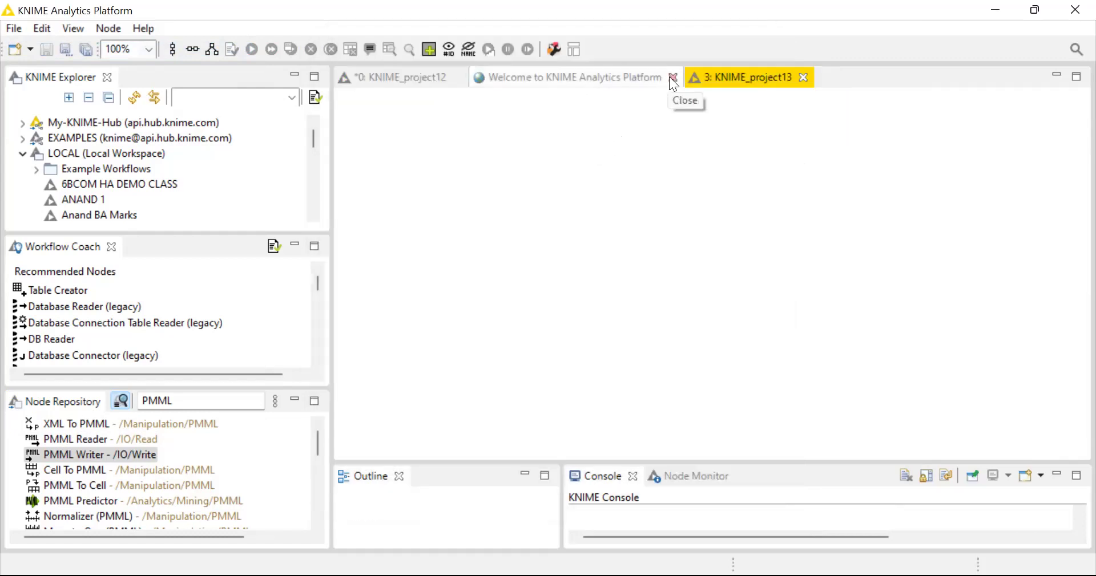
# Close the welcome page, look back at the churn training workflow and return to the new empty workflow
pyautogui.click(672, 77)
pyautogui.click(391, 77)
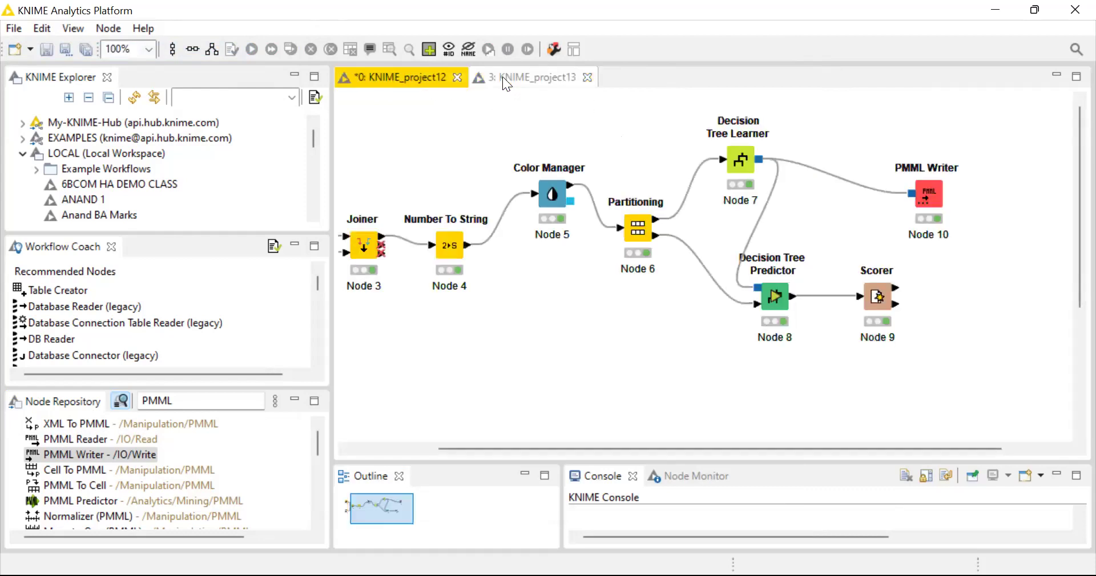
pyautogui.click(502, 75)
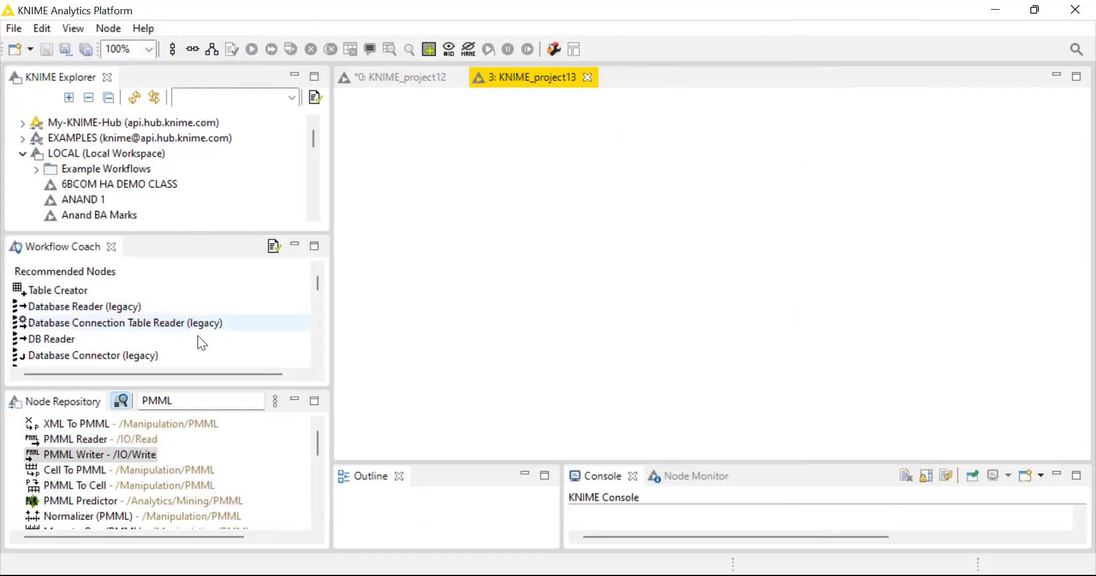
# Search the node repository for "file" and place a File Reader node in the empty workflow
pyautogui.click(221, 403)
pyautogui.press('BackSpace')
pyautogui.press('BackSpace')
pyautogui.press('BackSpace')
pyautogui.press('BackSpace')
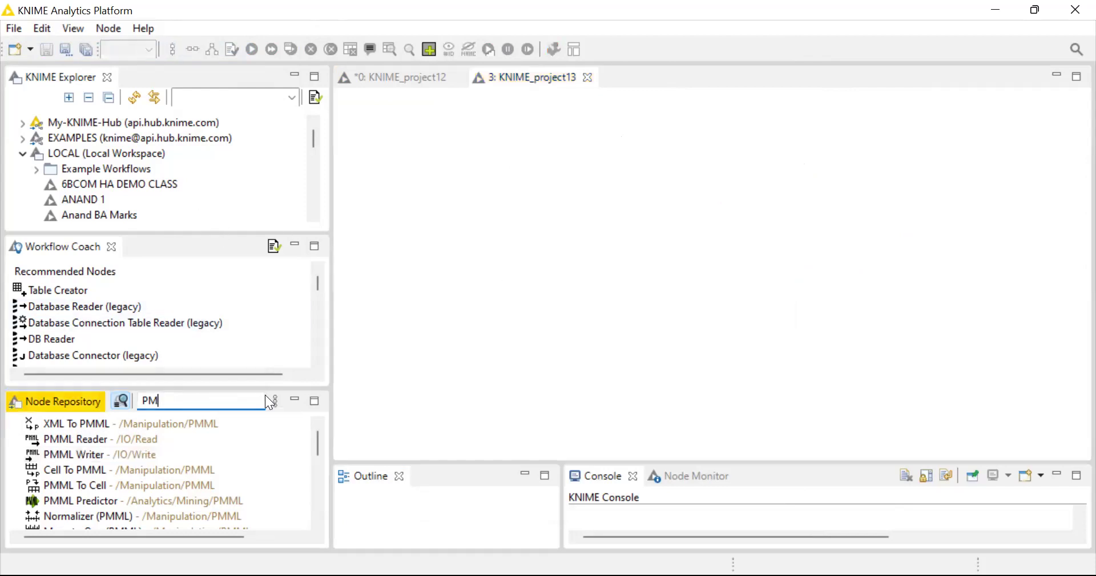
pyautogui.write('f')
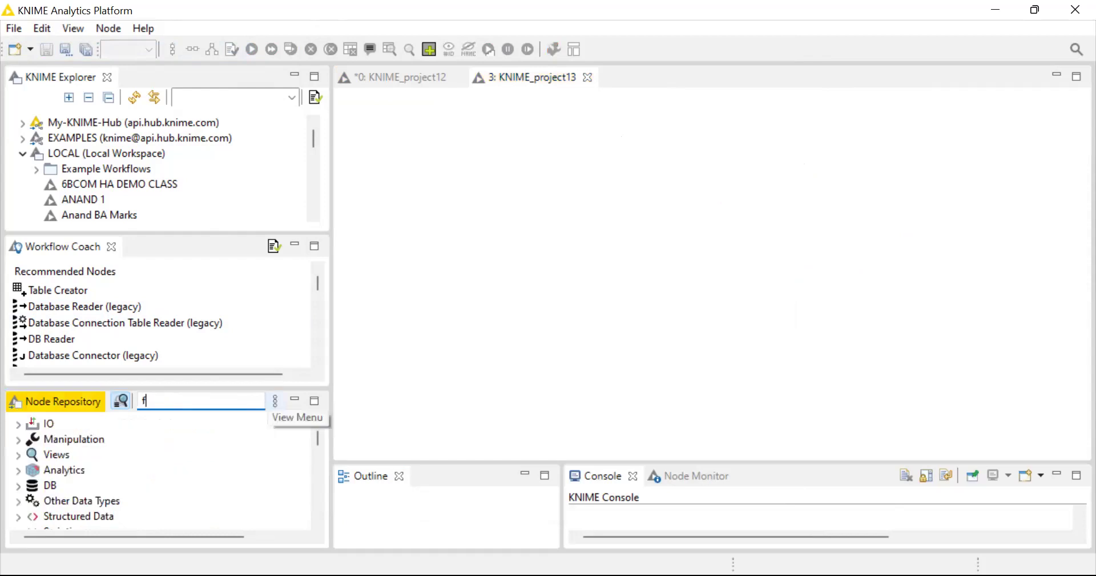
pyautogui.write('ile')
pyautogui.moveTo(94, 422); pyautogui.dragTo(450, 283)
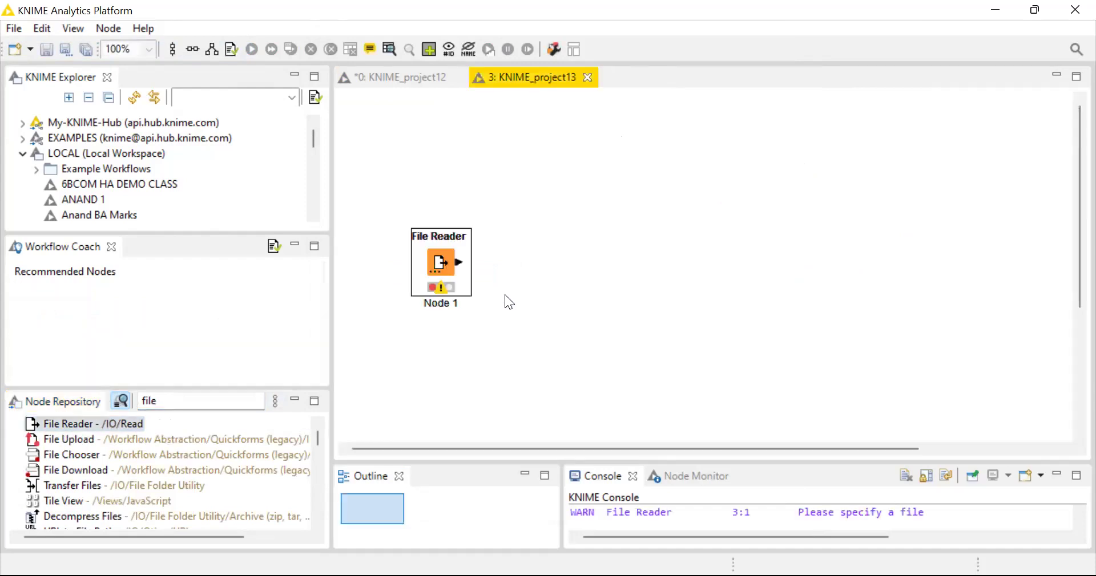
# Change the label under the File Reader node to "New customer data"
pyautogui.click(444, 314)
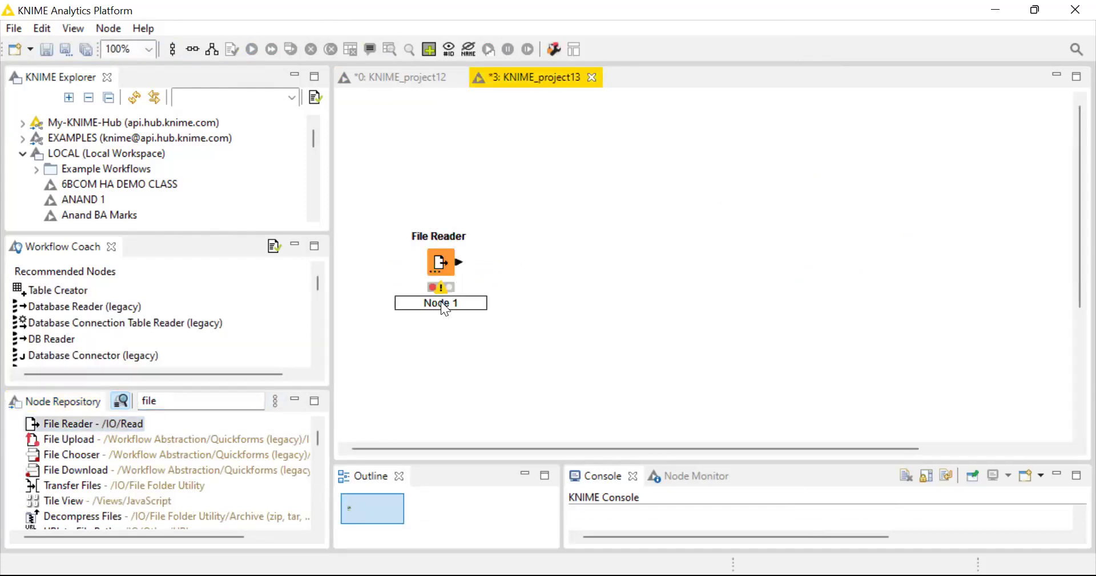
pyautogui.doubleClick(444, 303)
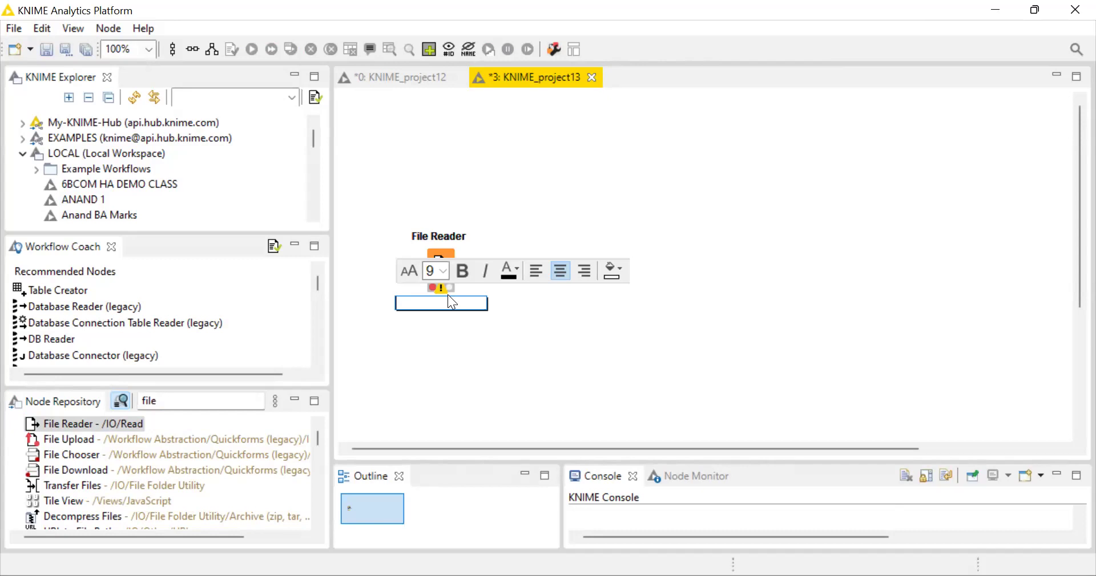
pyautogui.write('New customer data')
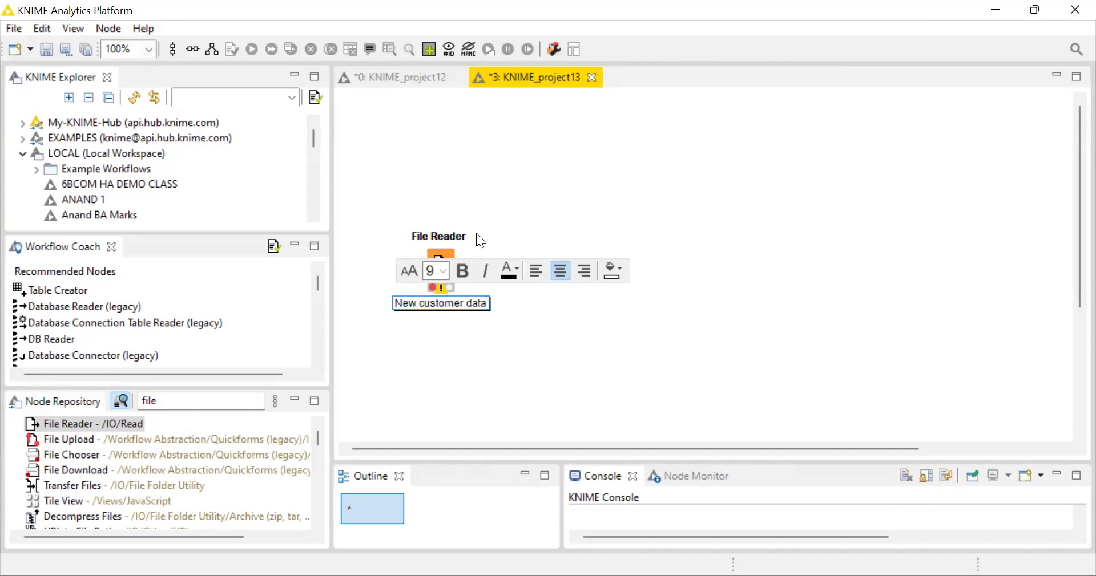
pyautogui.click(488, 202)
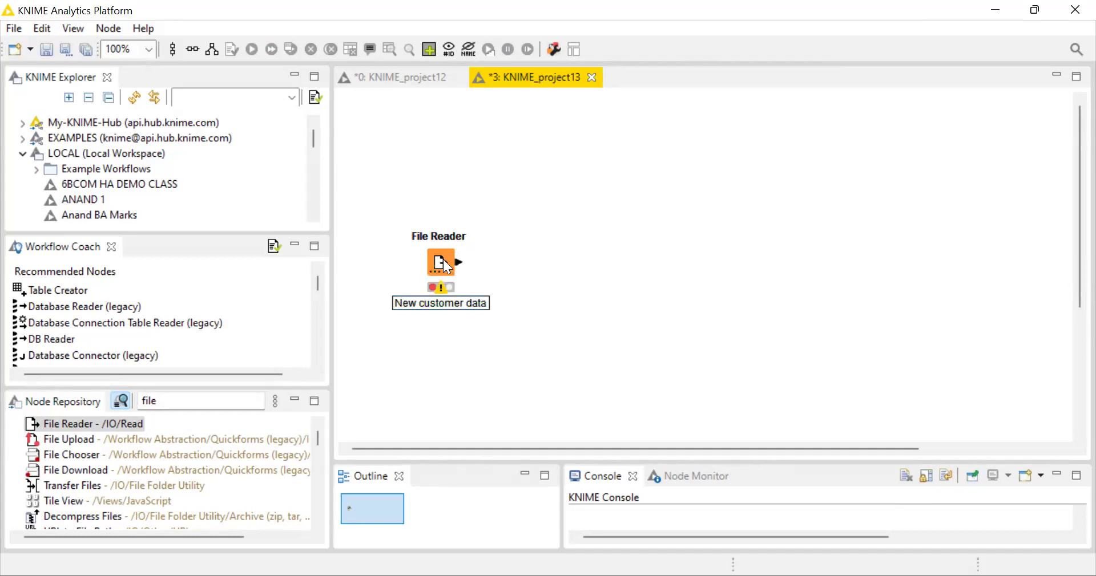
# Configure the File Reader to read the NEW CUSTOMER file from Documents, KNMIE, Segmentation analysis, DETAIL S, and apply the settings
pyautogui.click(443, 260)
pyautogui.rightClick(443, 261)
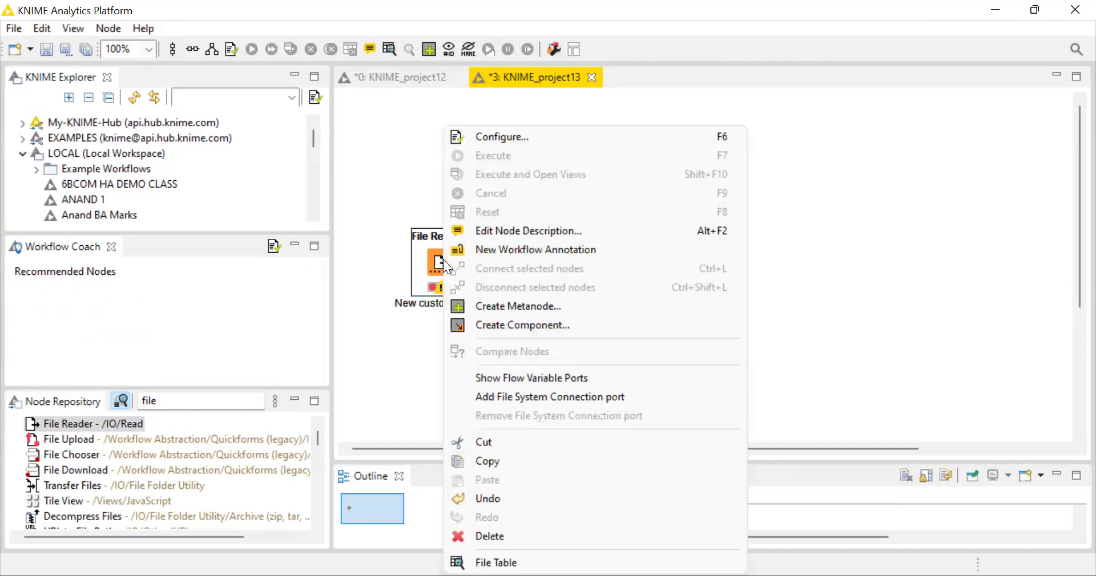
pyautogui.click(497, 137)
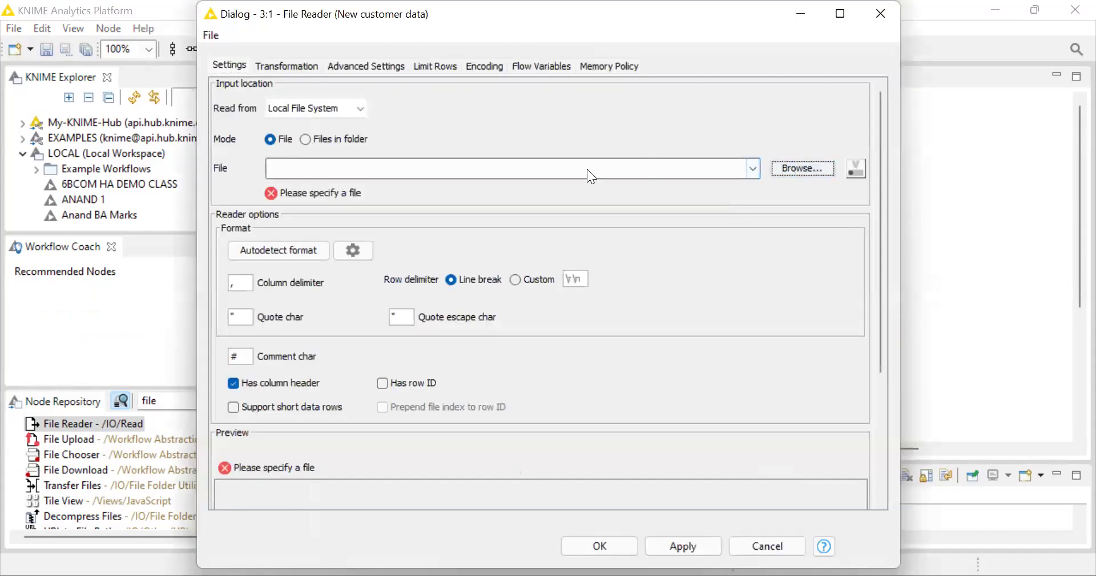
pyautogui.scroll(-5, 657, 301)
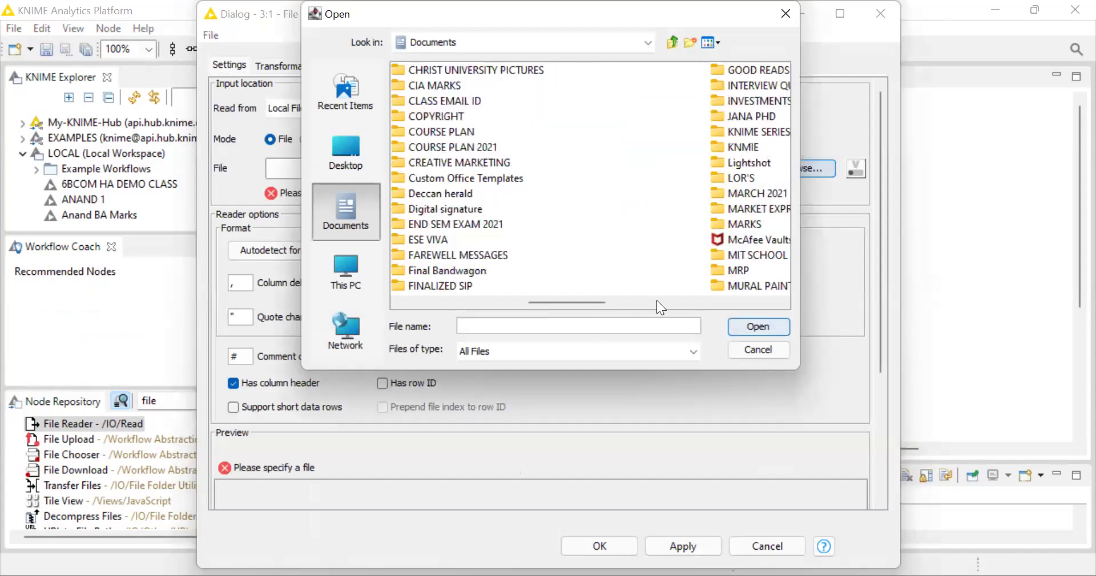
pyautogui.click(667, 301)
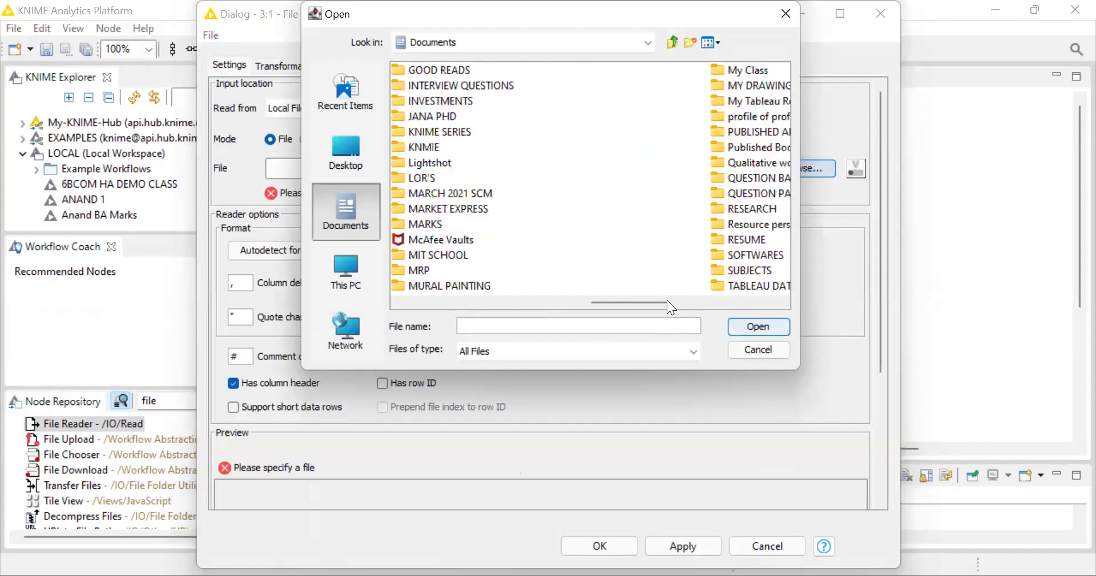
pyautogui.doubleClick(425, 146)
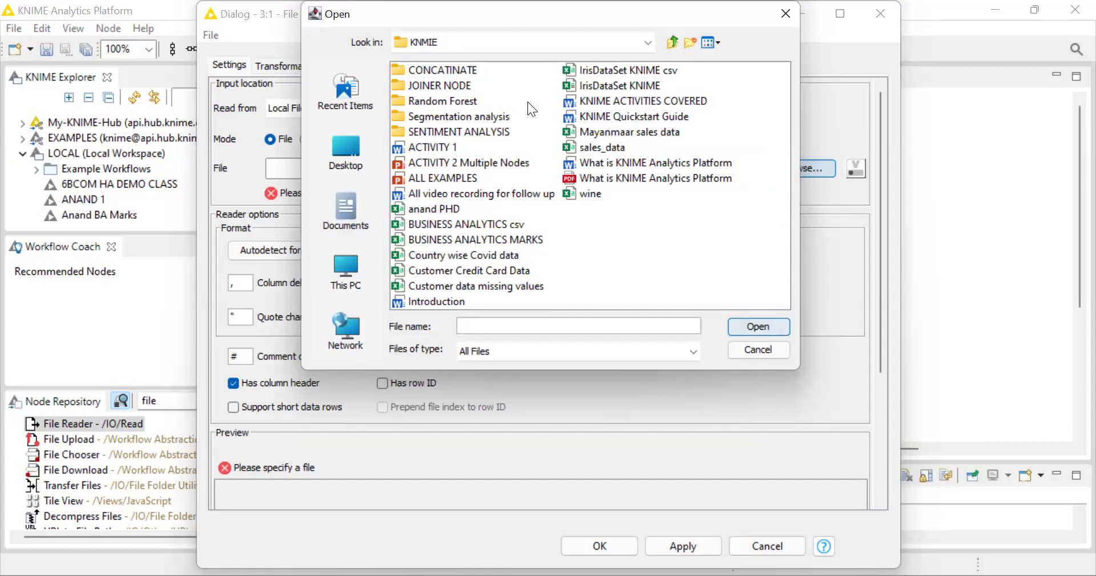
pyautogui.doubleClick(456, 117)
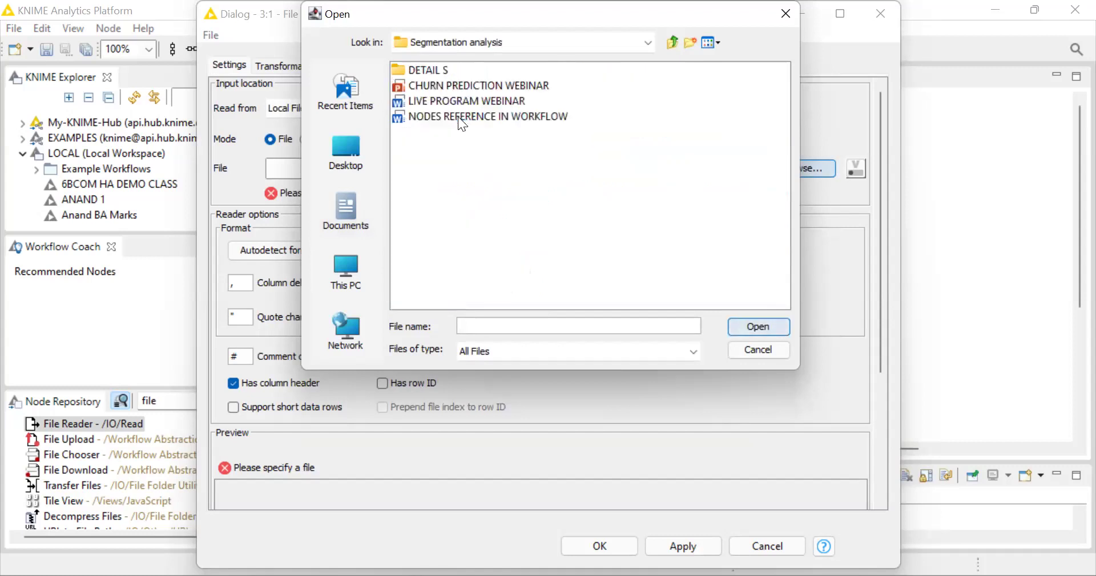
pyautogui.doubleClick(429, 70)
pyautogui.click(461, 164)
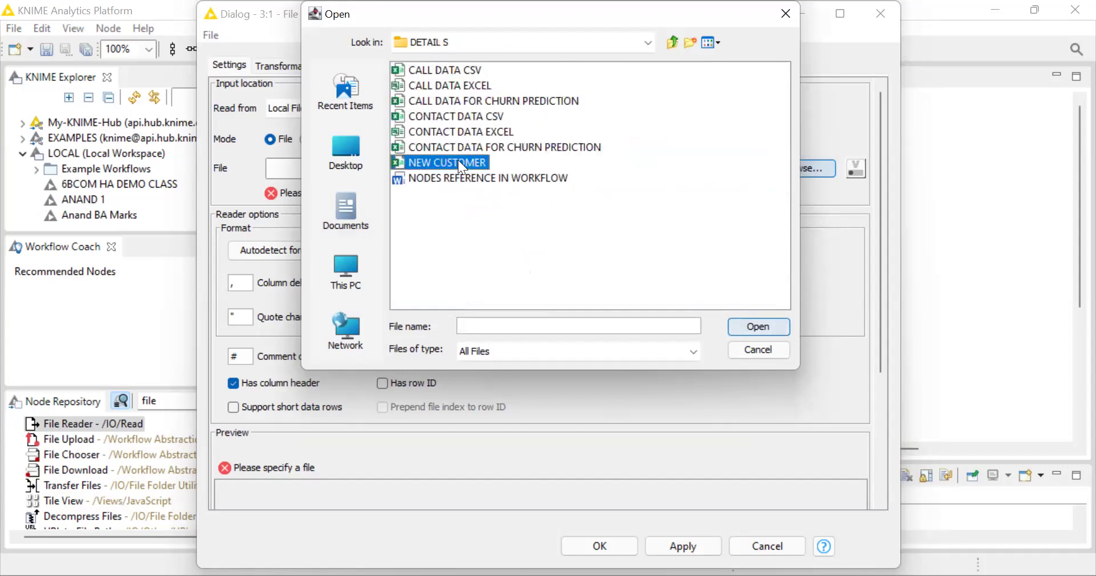
pyautogui.click(753, 323)
pyautogui.click(679, 545)
pyautogui.click(628, 542)
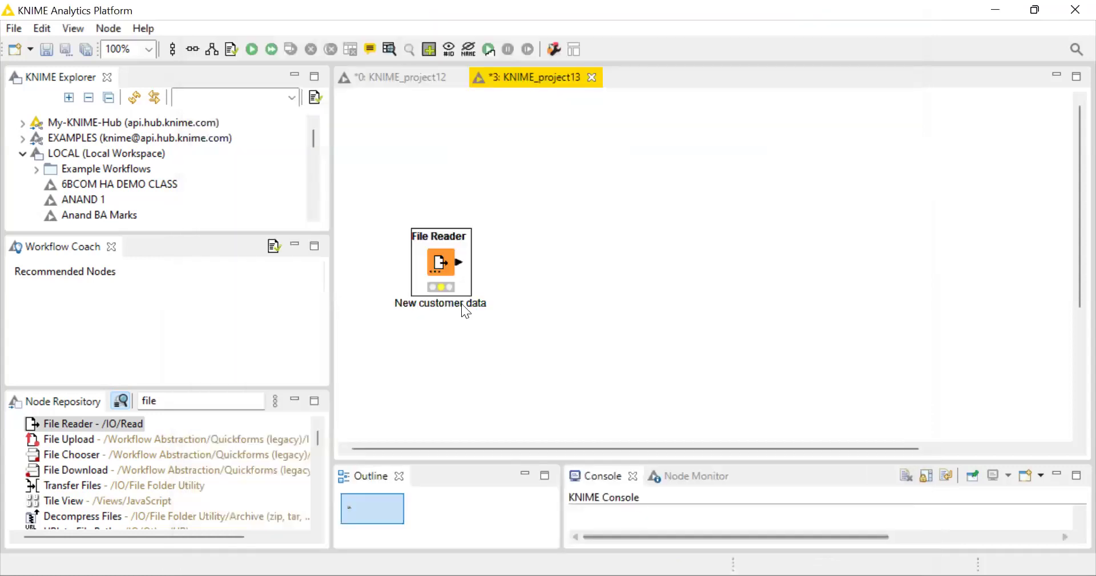
pyautogui.rightClick(439, 250)
pyautogui.click(450, 143)
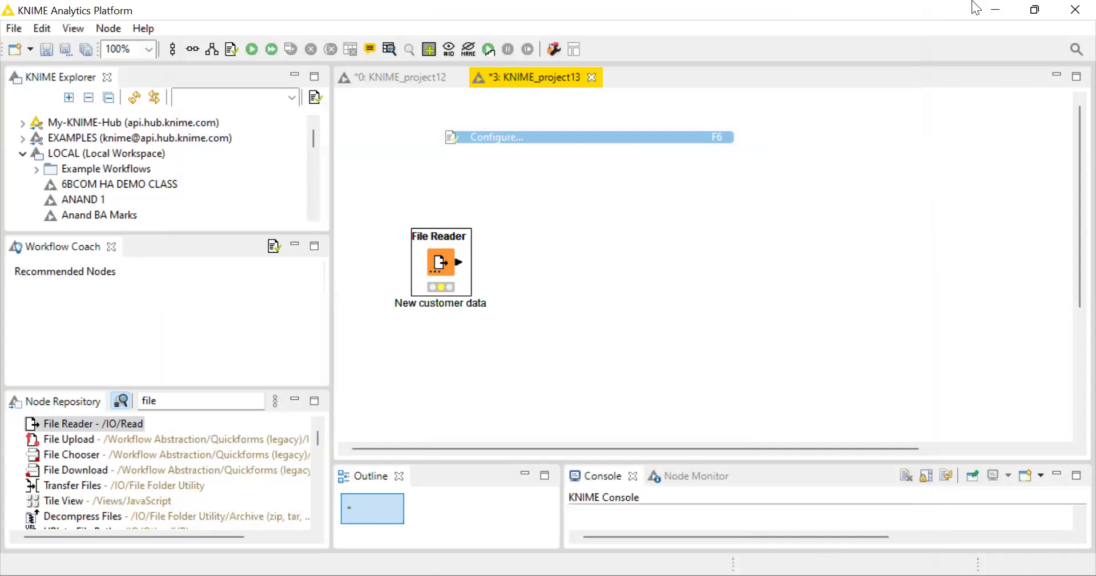
pyautogui.click(881, 12)
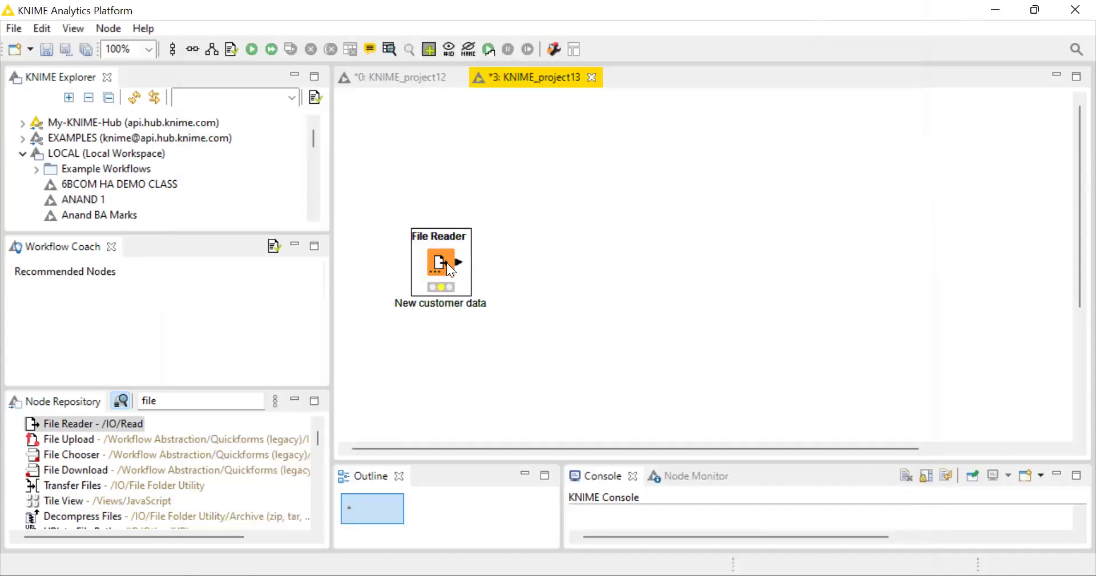
# Execute the File Reader node labelled "New customer data" and view its output file table
pyautogui.rightClick(445, 263)
pyautogui.click(489, 151)
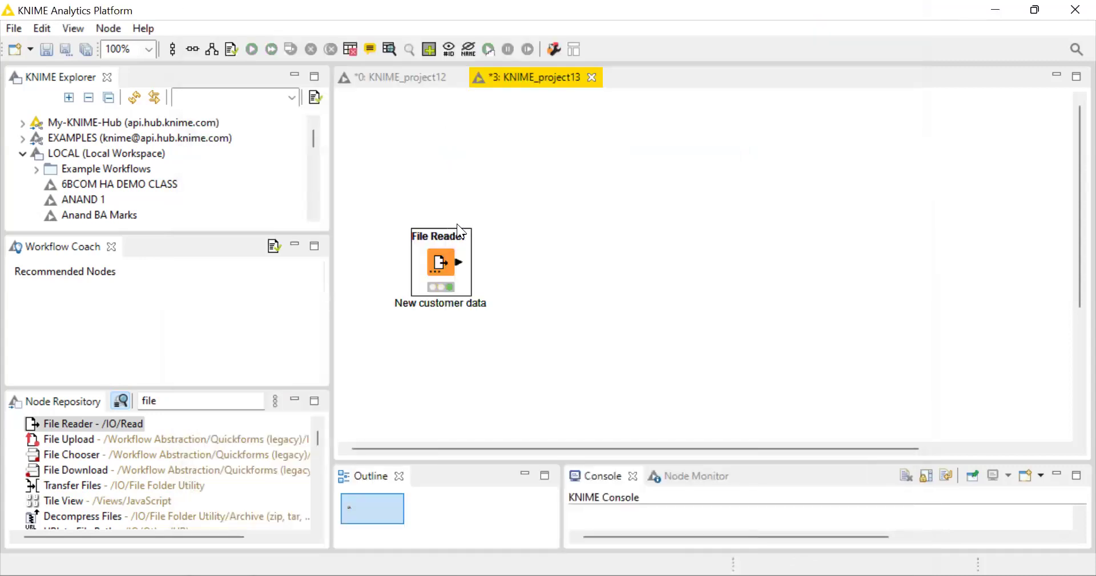
pyautogui.rightClick(453, 260)
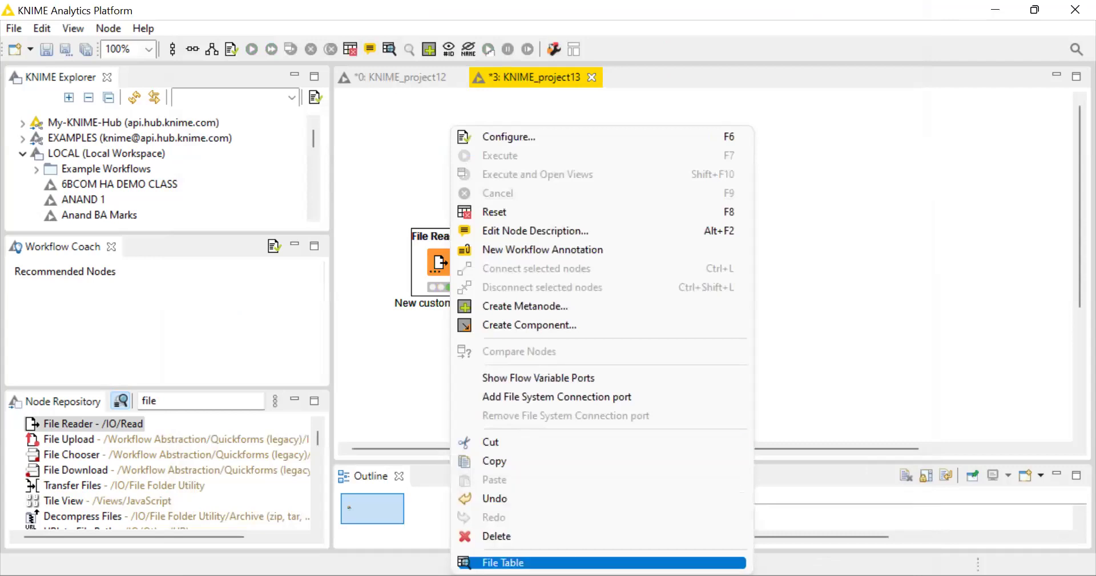
pyautogui.click(503, 562)
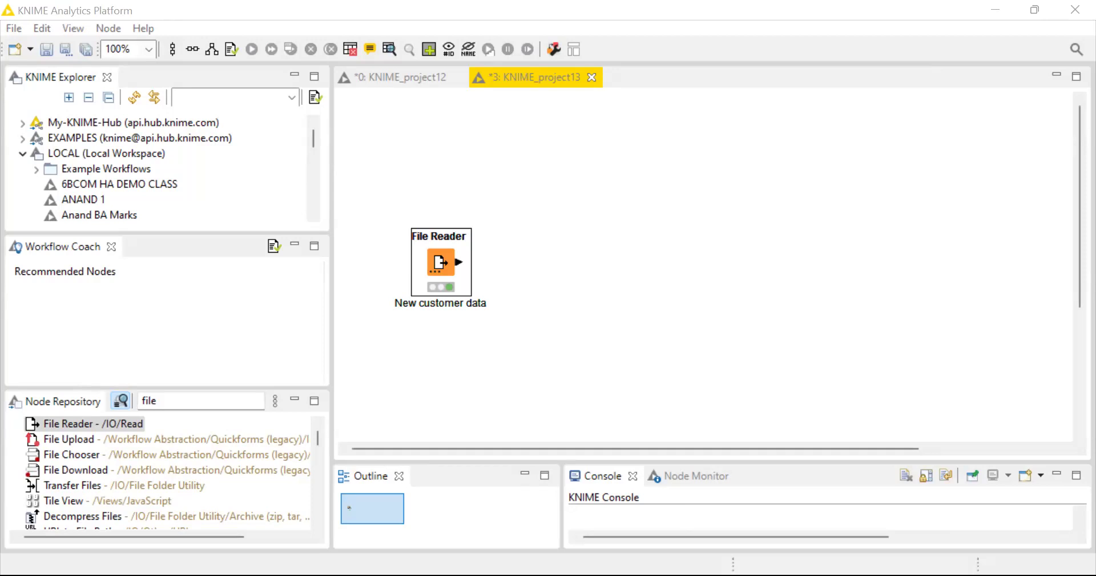
pyautogui.click(712, 231)
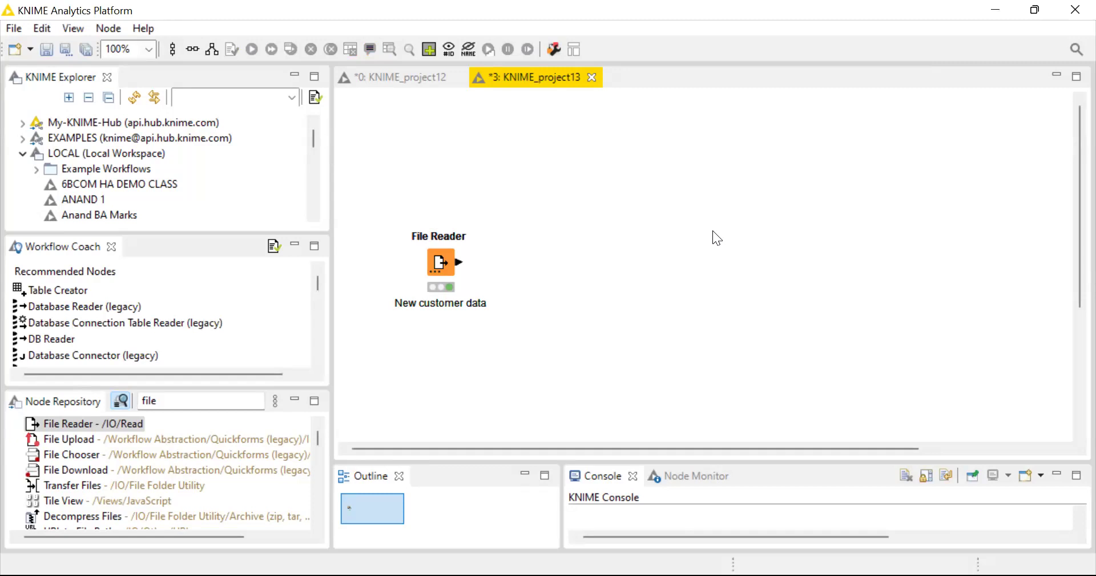
# Search the node repository for "pmml" and place a PMML Reader node above the File Reader in the workflow
pyautogui.click(232, 407)
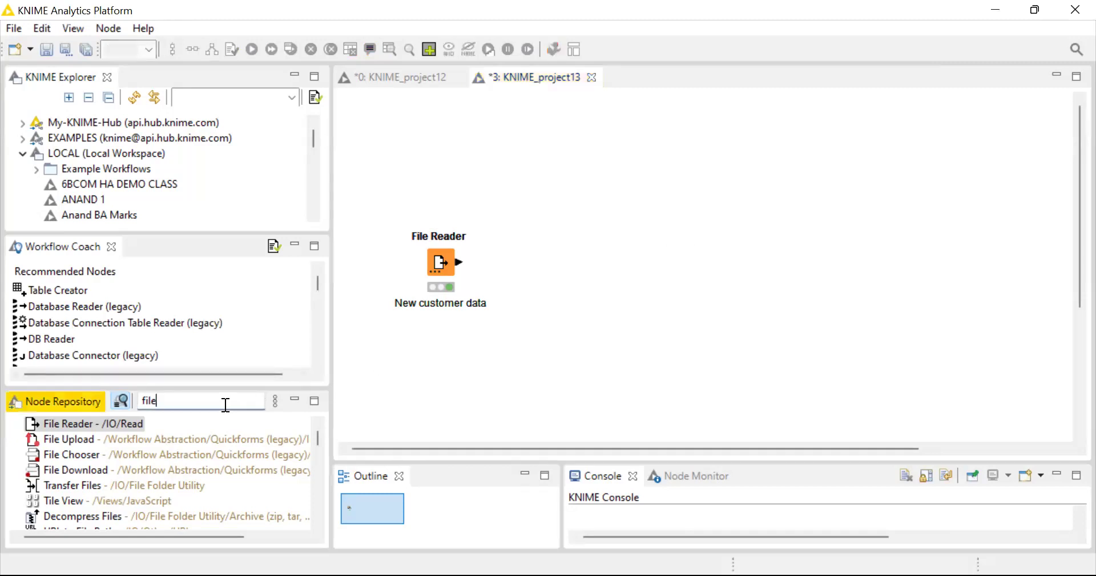
pyautogui.press('BackSpace')
pyautogui.press('BackSpace')
pyautogui.press('BackSpace')
pyautogui.press('BackSpace')
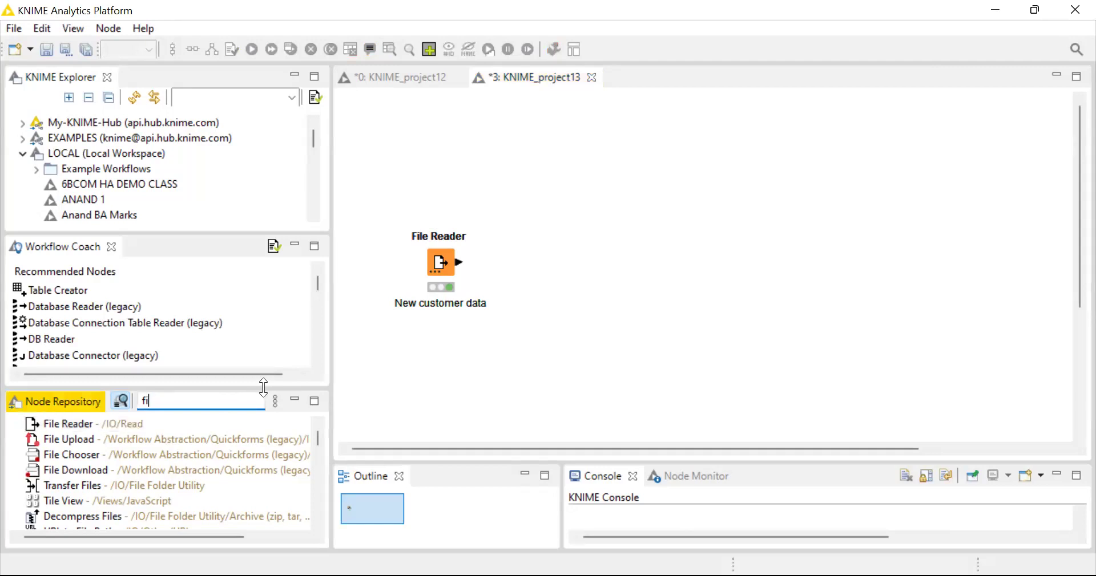
pyautogui.write('p')
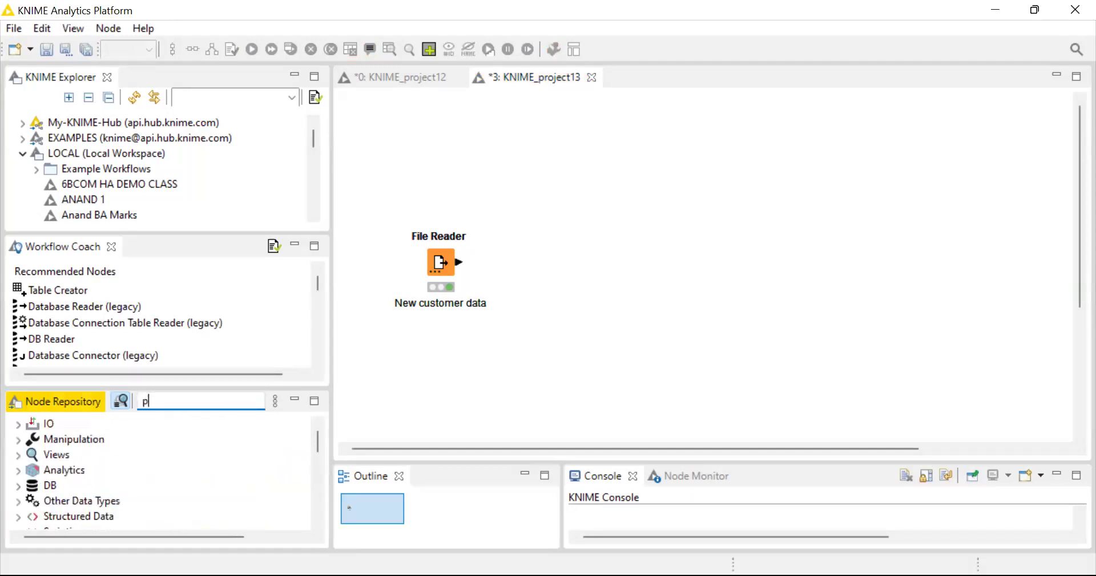
pyautogui.write('mml')
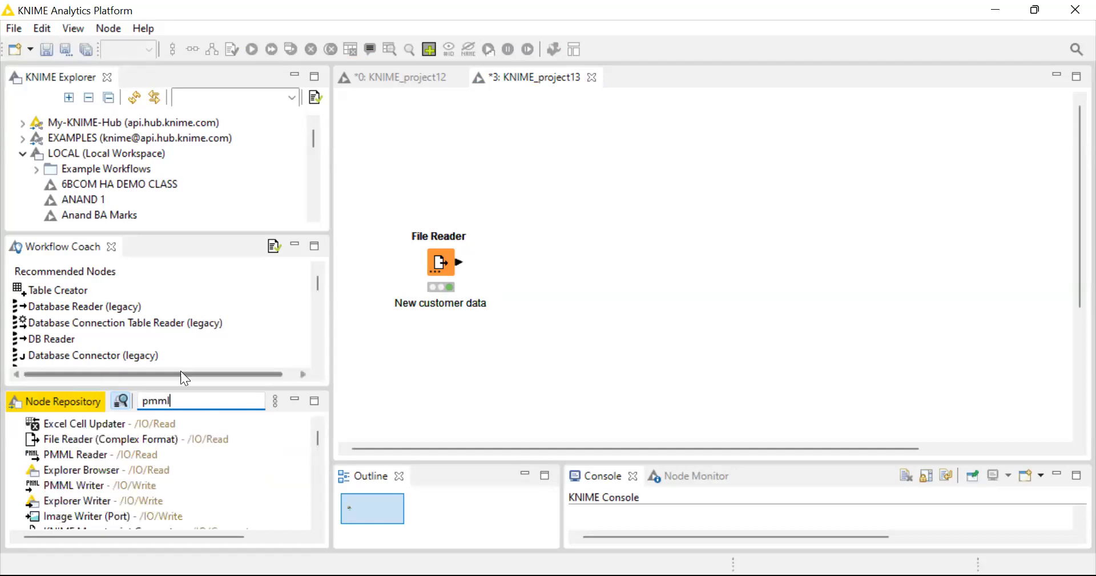
pyautogui.moveTo(55, 441); pyautogui.dragTo(535, 174)
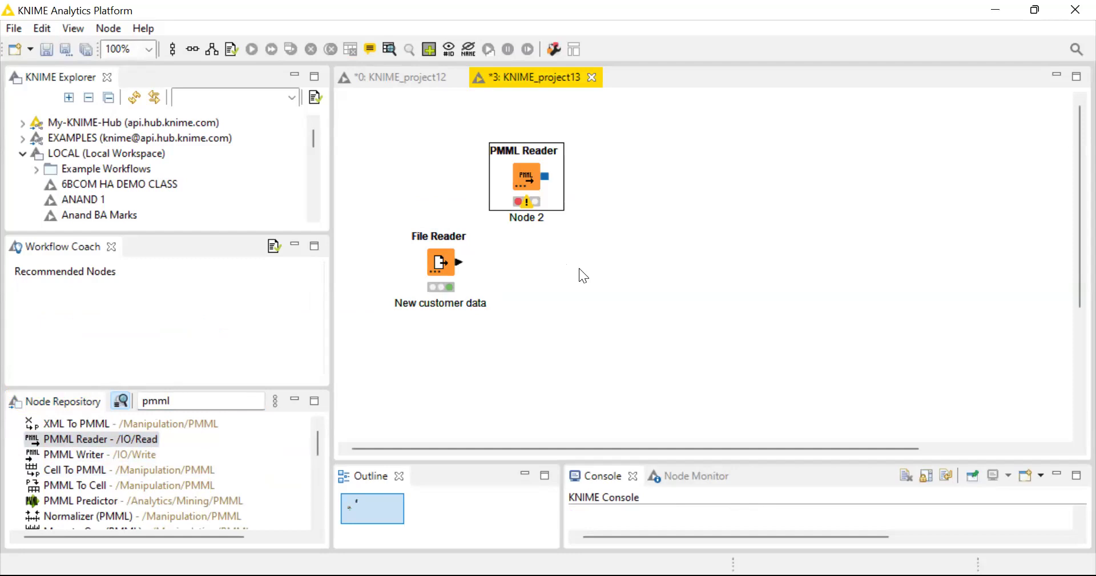
pyautogui.click(578, 270)
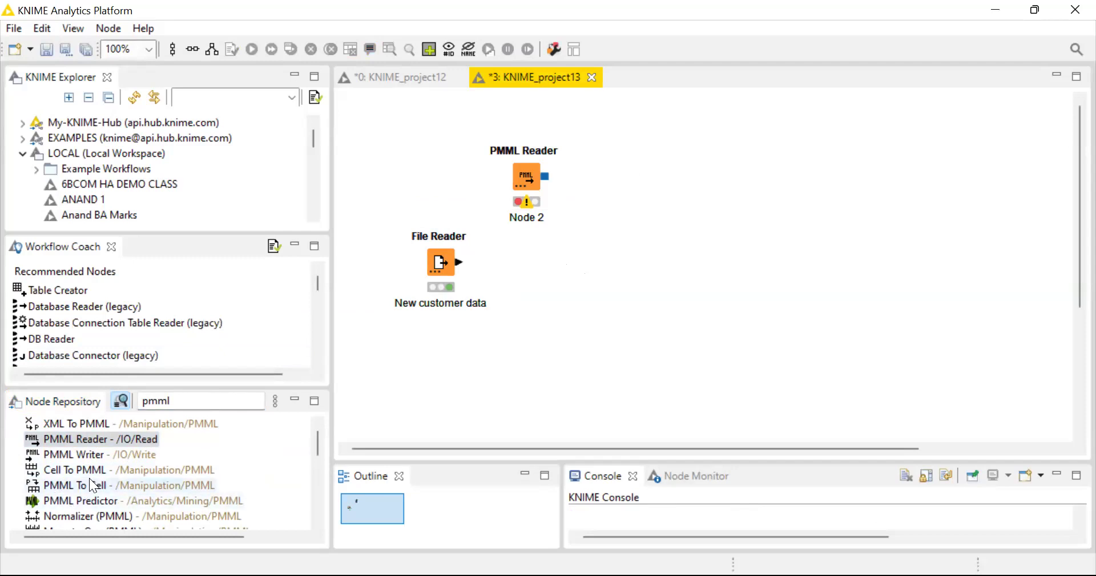
# Search the node repository for "pmml class" and look through the listed nodes for one that applies the PMML model
pyautogui.scroll(-2, 95, 501)
pyautogui.scroll(2, 88, 488)
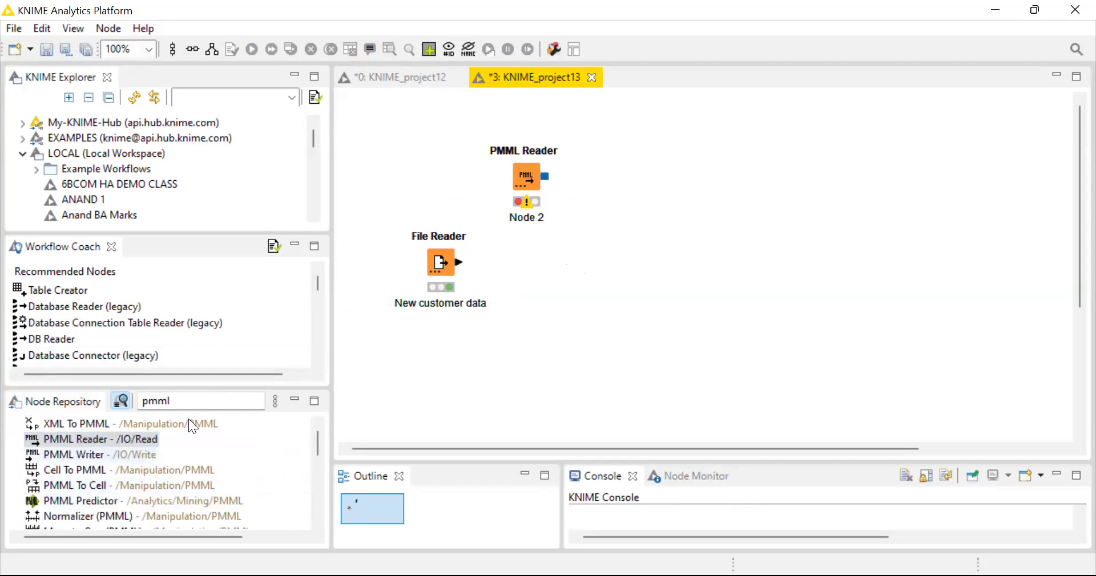
pyautogui.click(196, 396)
pyautogui.write('c')
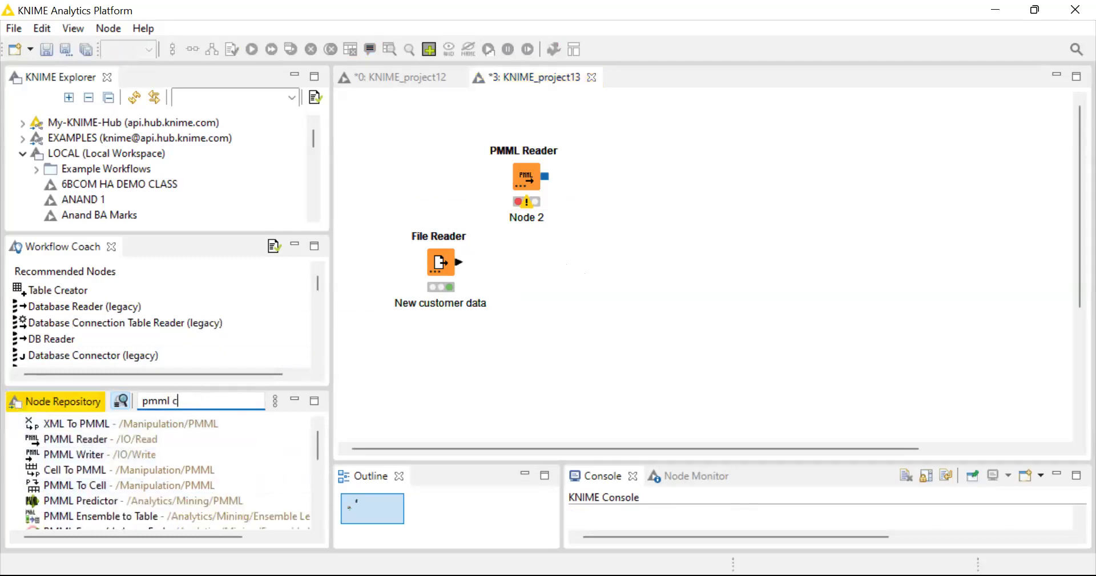
pyautogui.write('l')
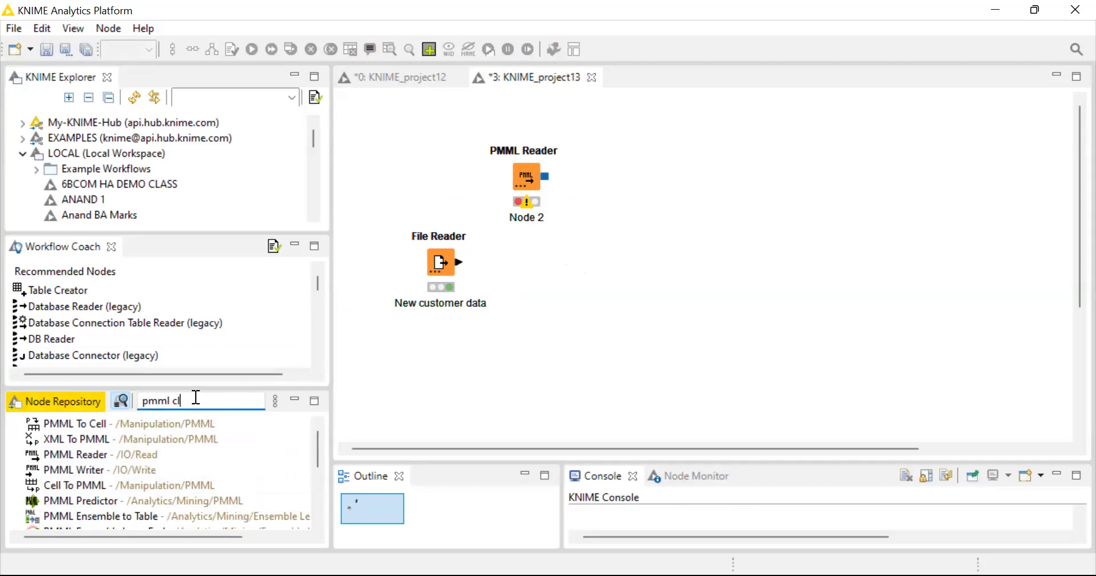
pyautogui.write('ass')
pyautogui.scroll(-1, 121, 501)
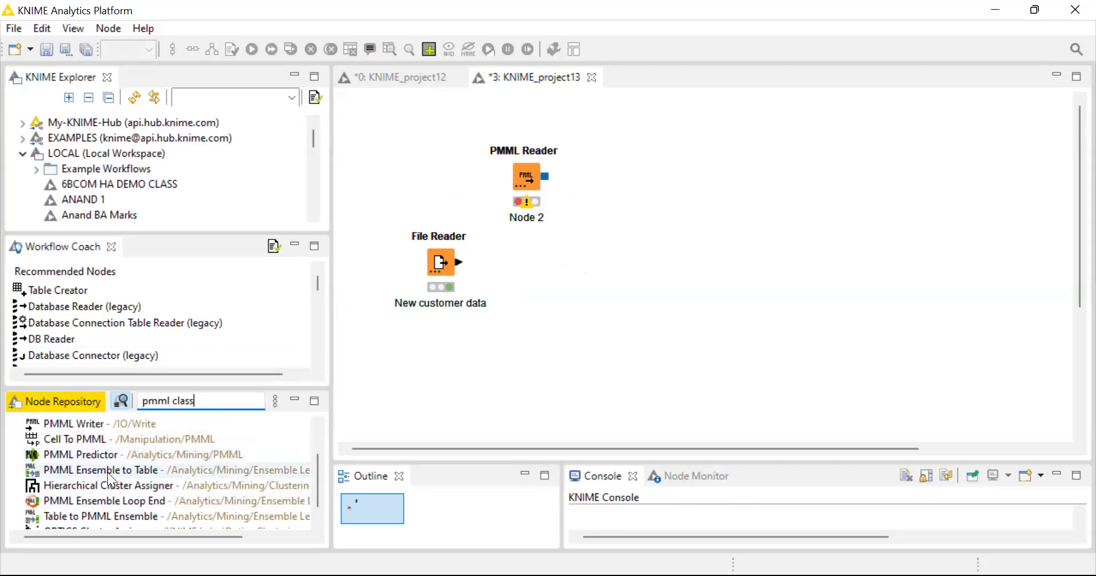
pyautogui.scroll(-1, 107, 472)
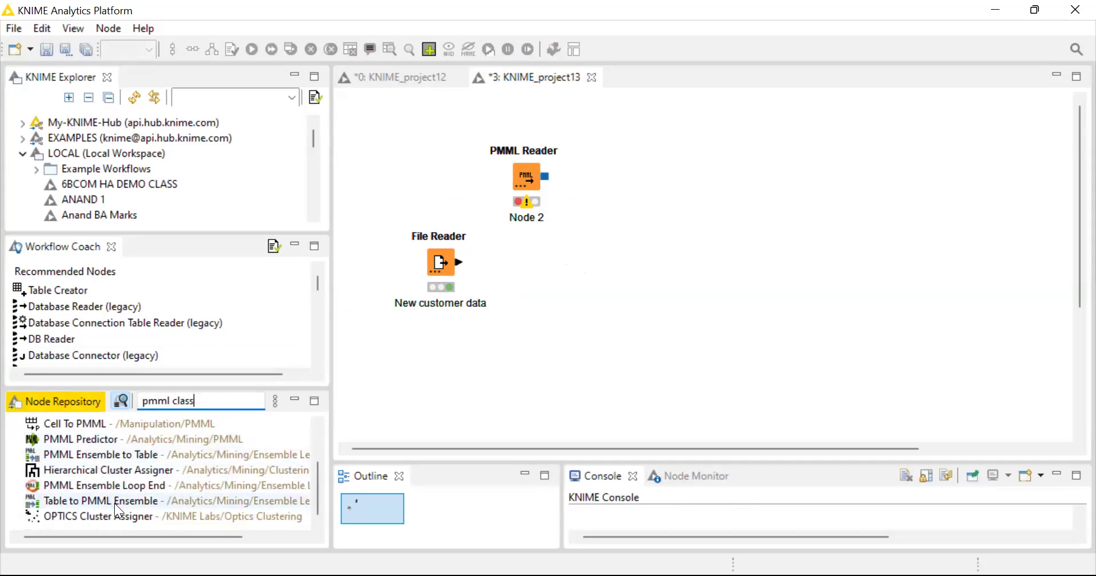
pyautogui.scroll(2, 116, 503)
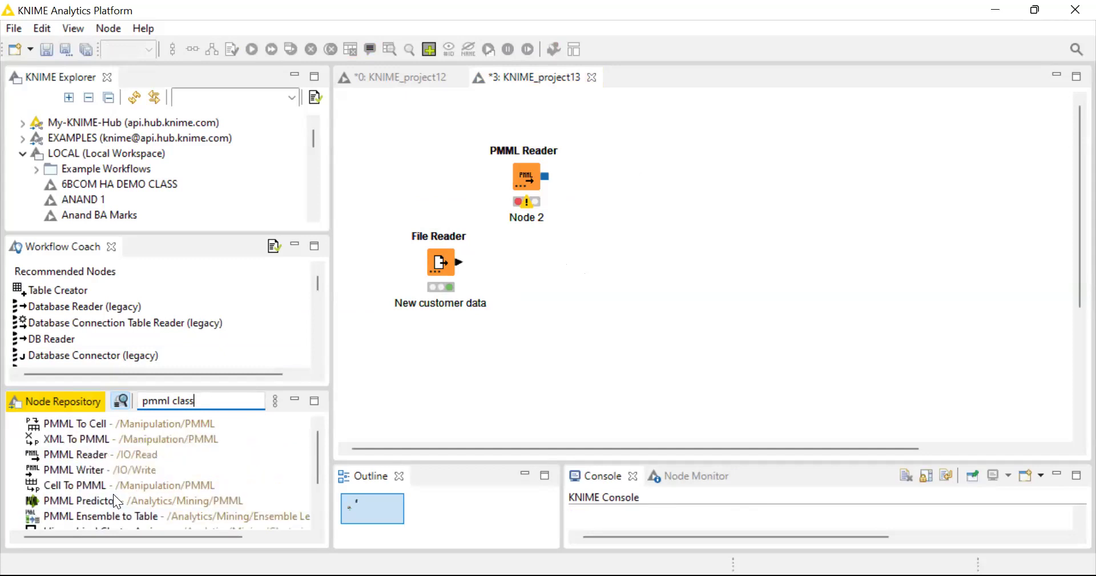
pyautogui.click(566, 124)
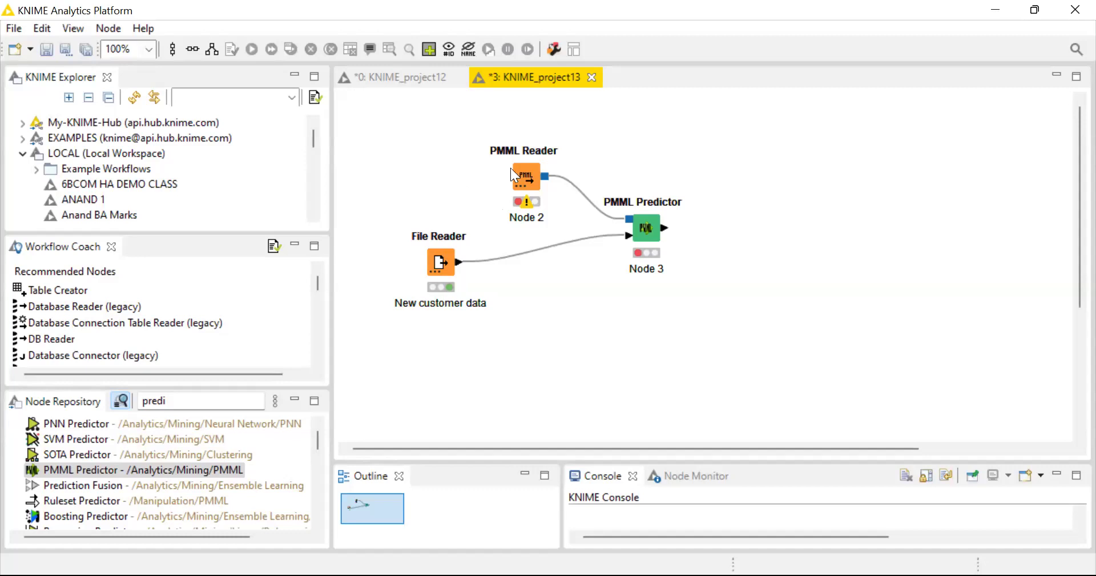
# Configure the PMML Reader to load "New customer churn model .pmml" from the Desktop folder and execute the node
pyautogui.click(531, 175)
pyautogui.rightClick(529, 174)
pyautogui.click(554, 142)
pyautogui.click(800, 268)
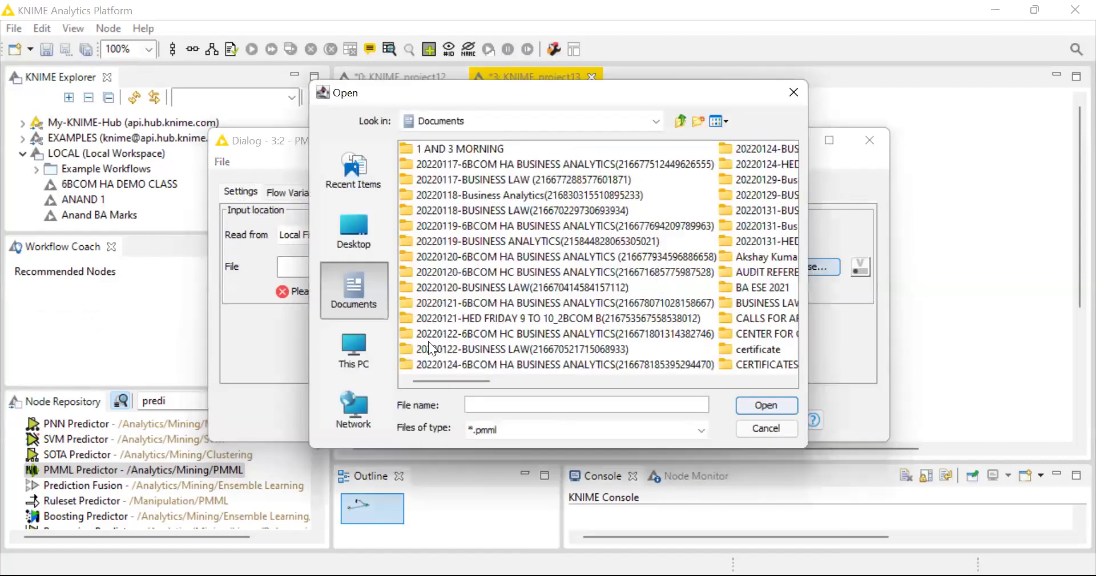
pyautogui.click(343, 226)
pyautogui.click(638, 289)
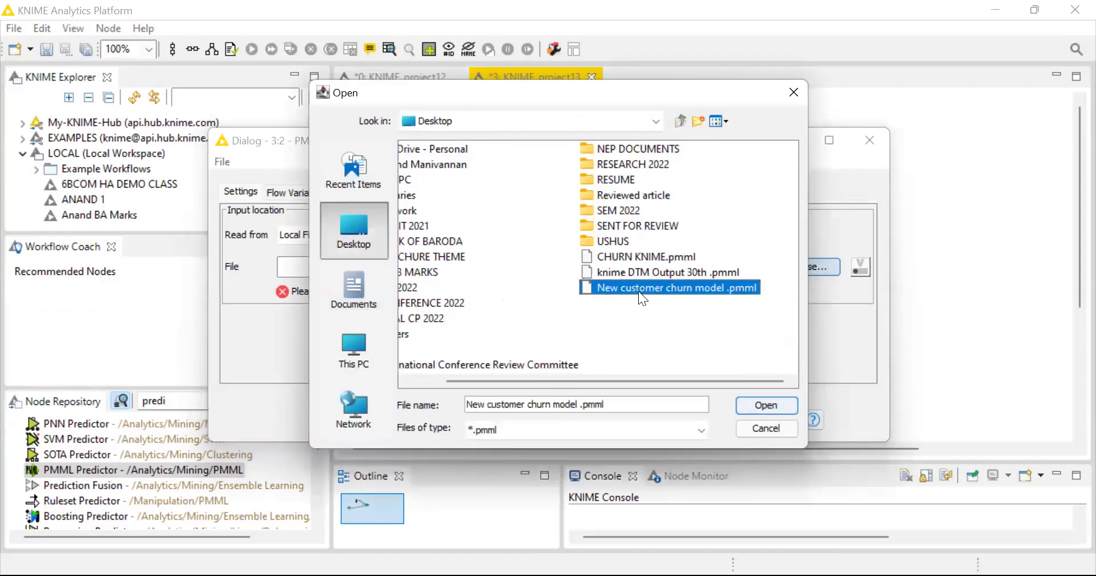
pyautogui.click(774, 405)
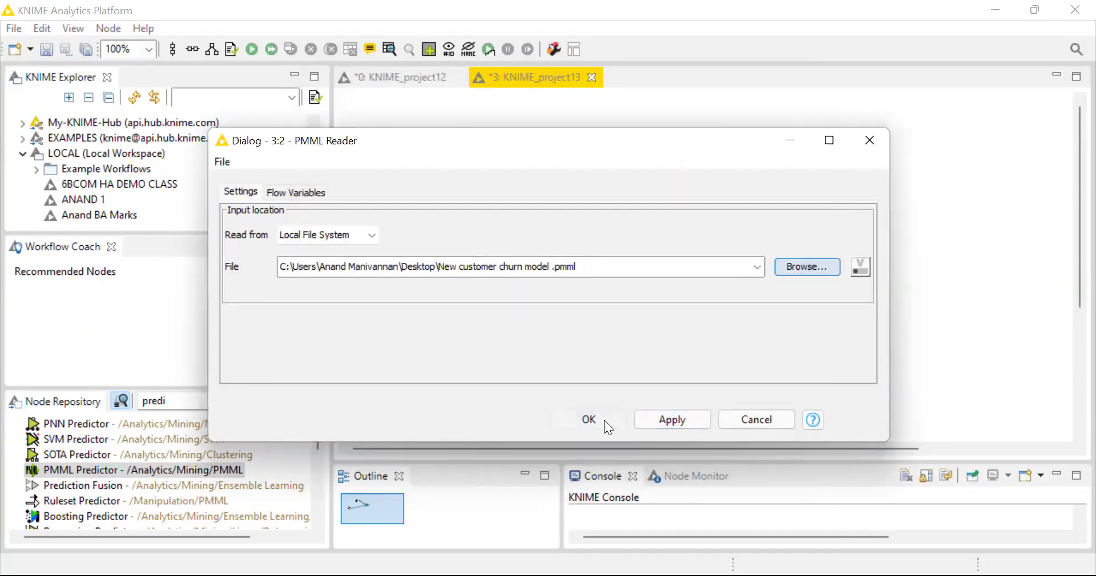
pyautogui.click(587, 420)
pyautogui.rightClick(532, 175)
pyautogui.click(544, 155)
# Configure the PMML Predictor to append class probabilities, with the prediction column name unchanged, and execute the node
pyautogui.click(634, 231)
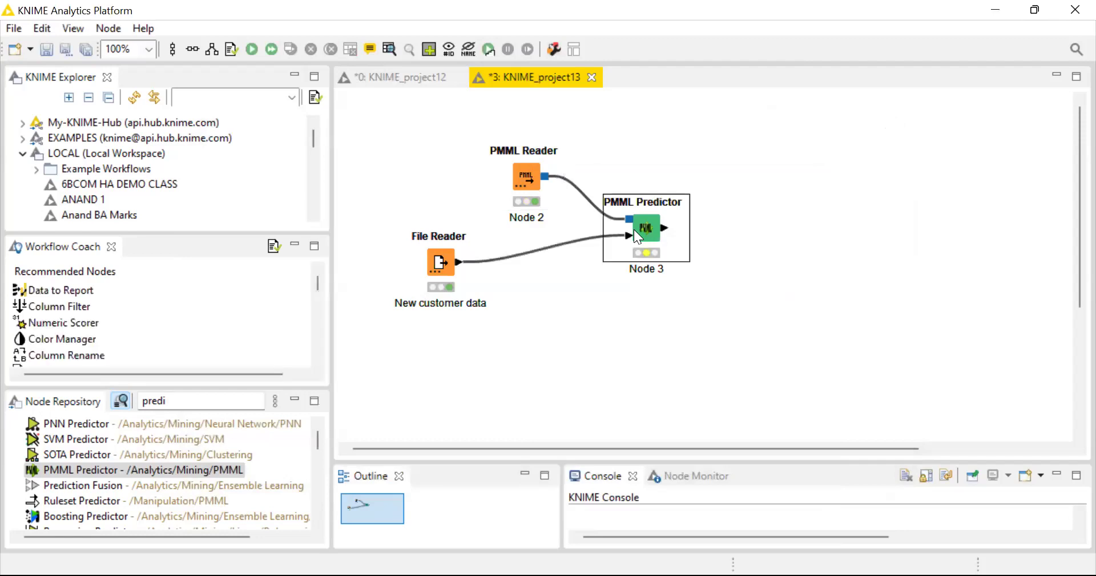
pyautogui.rightClick(634, 231)
pyautogui.click(657, 181)
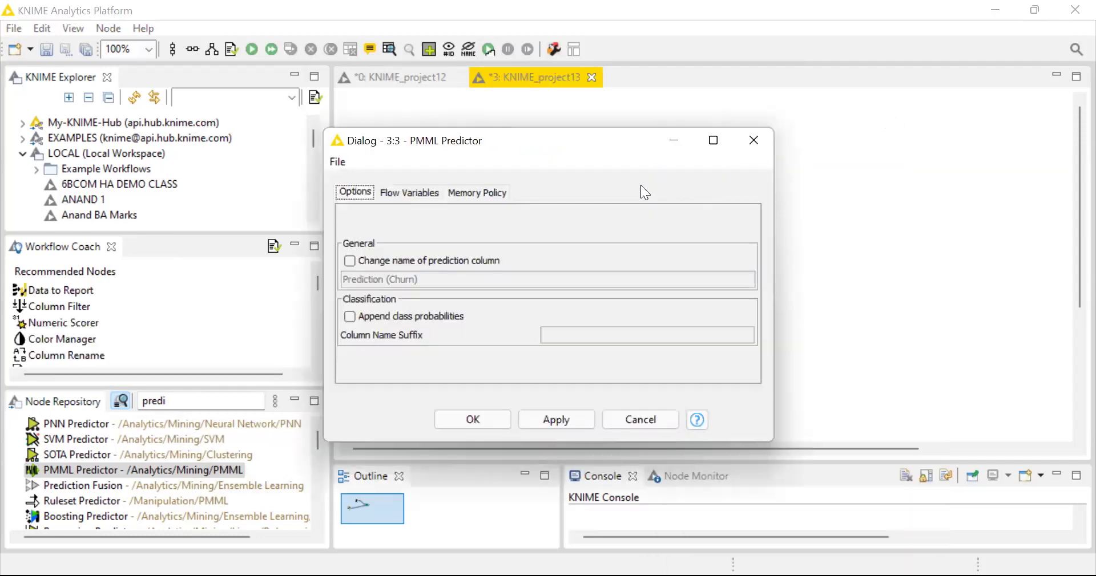
pyautogui.click(350, 318)
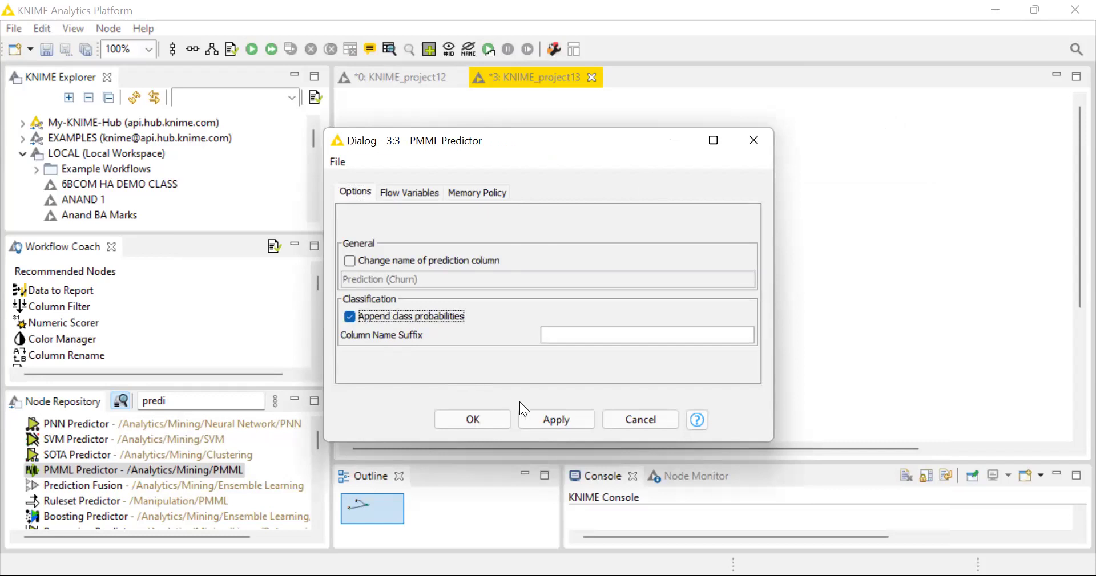
pyautogui.click(558, 421)
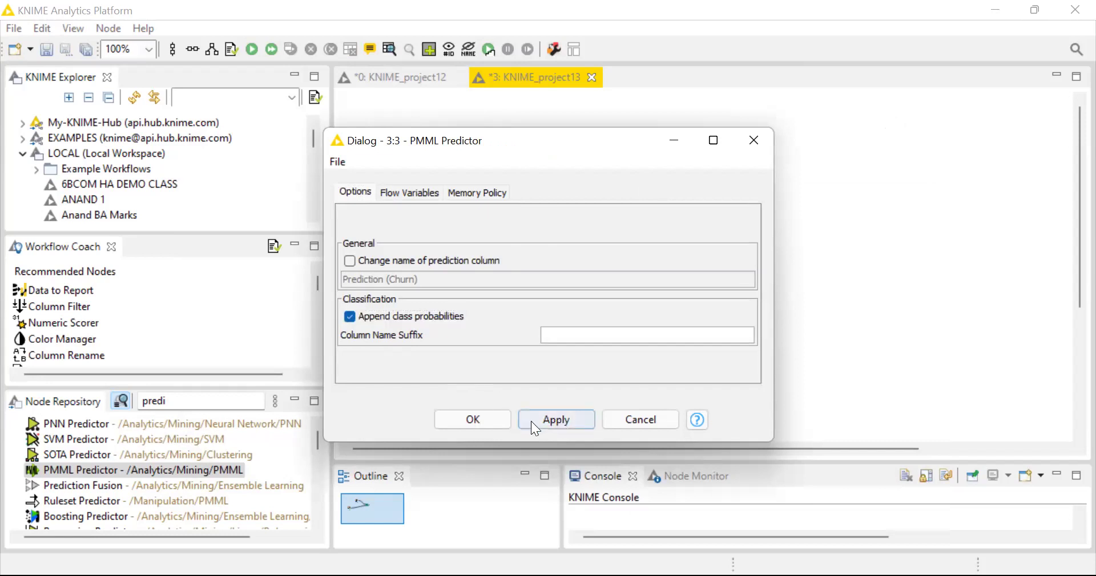
pyautogui.click(473, 421)
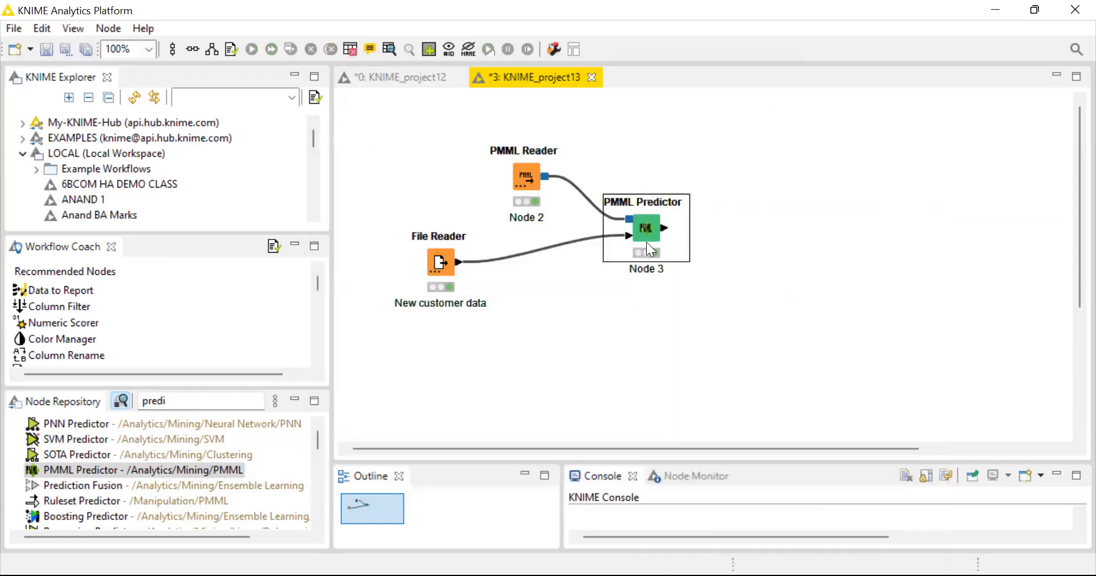
# View the predicted data table of the PMML Predictor for the new customers
pyautogui.rightClick(643, 233)
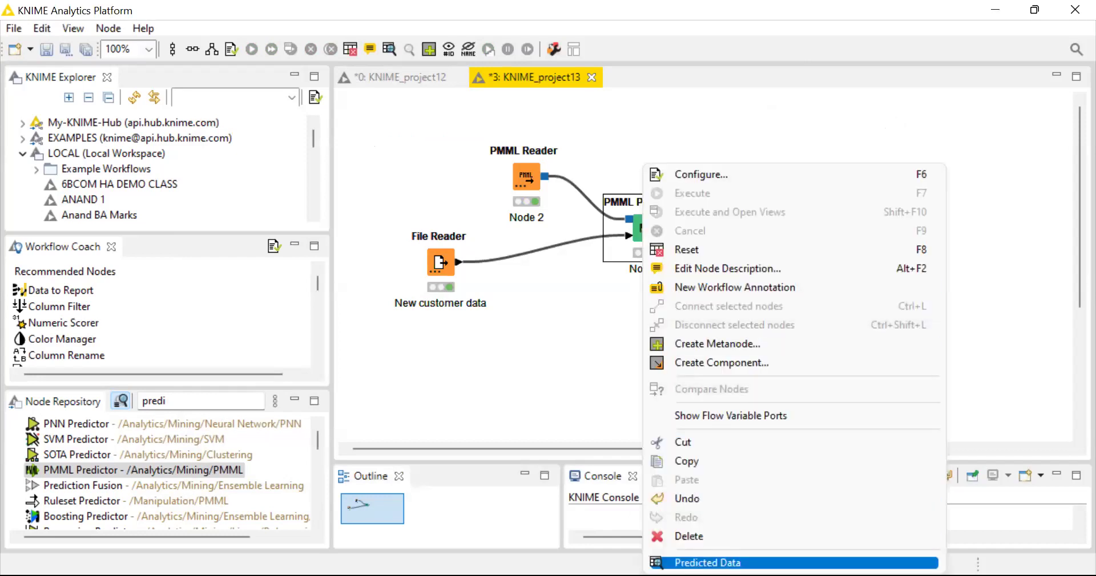
pyautogui.click(708, 563)
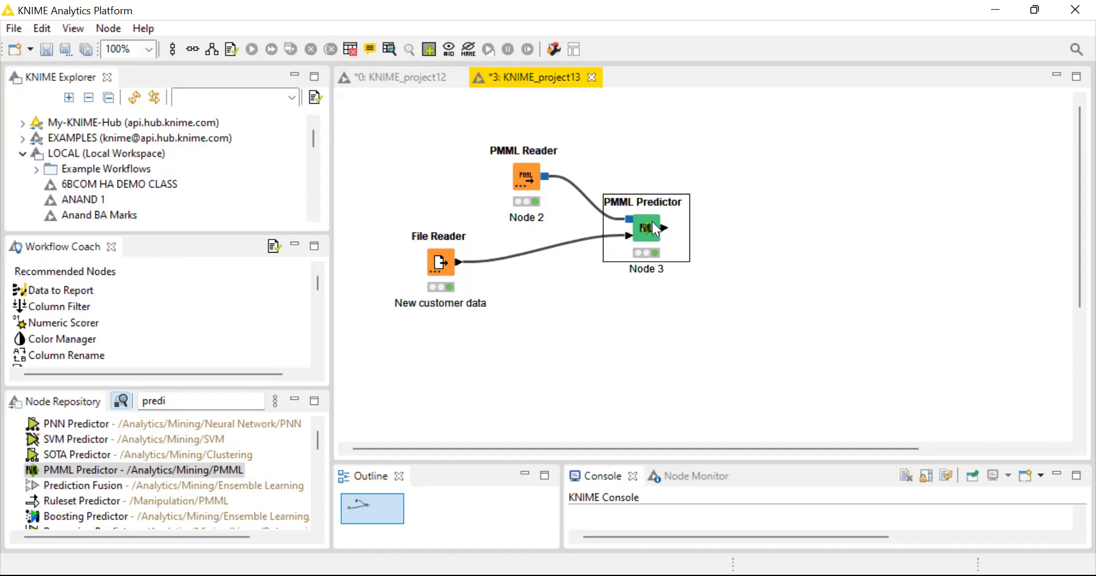
# Review the whole churn training workflow in KNIME_project12 and return to the prediction workflow in KNIME_project13
pyautogui.click(385, 73)
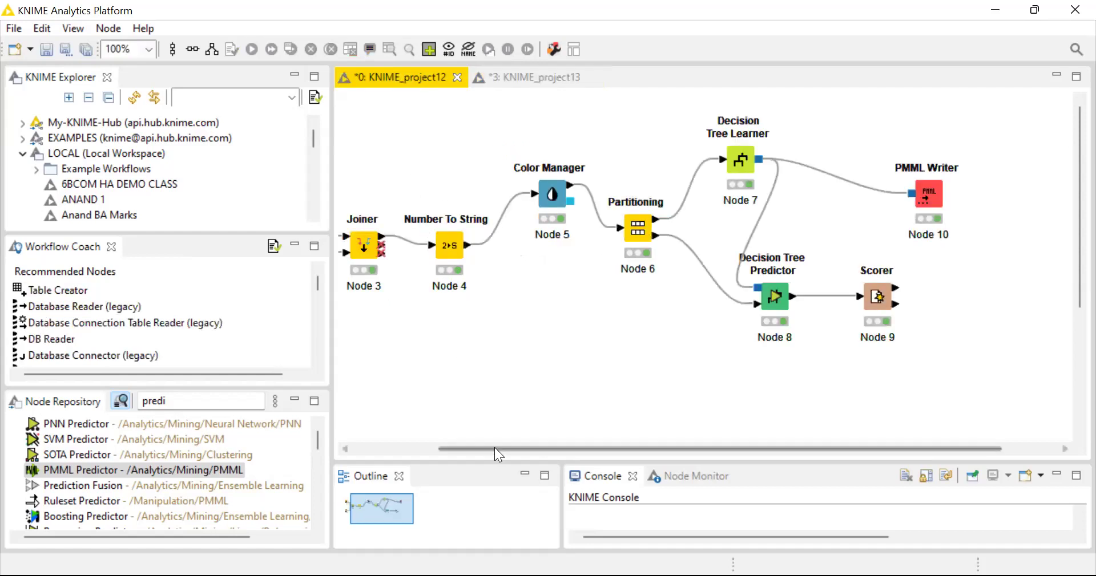
pyautogui.moveTo(486, 448); pyautogui.dragTo(407, 448)
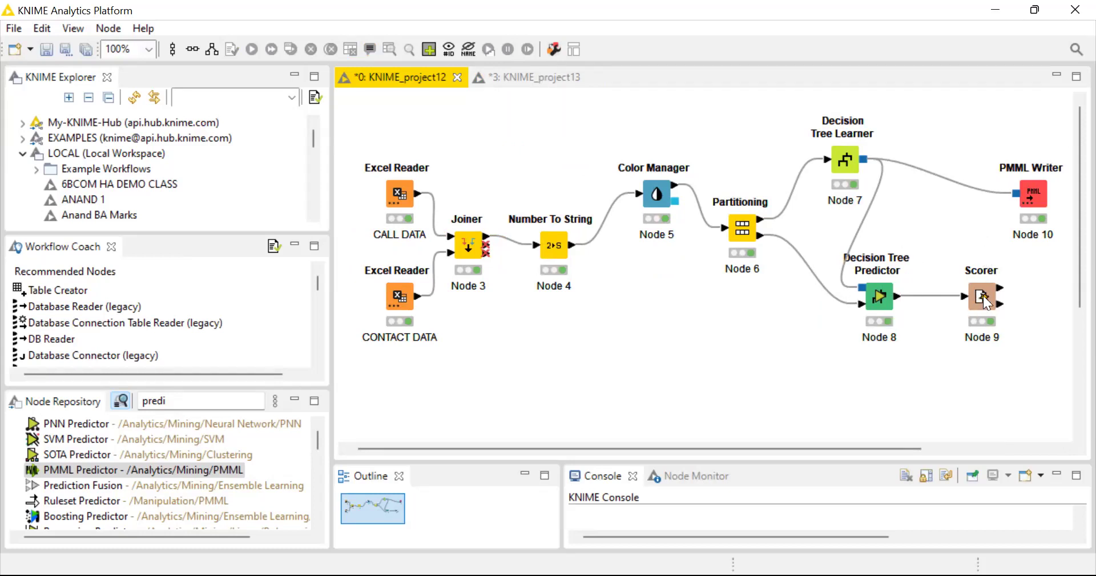
pyautogui.click(506, 83)
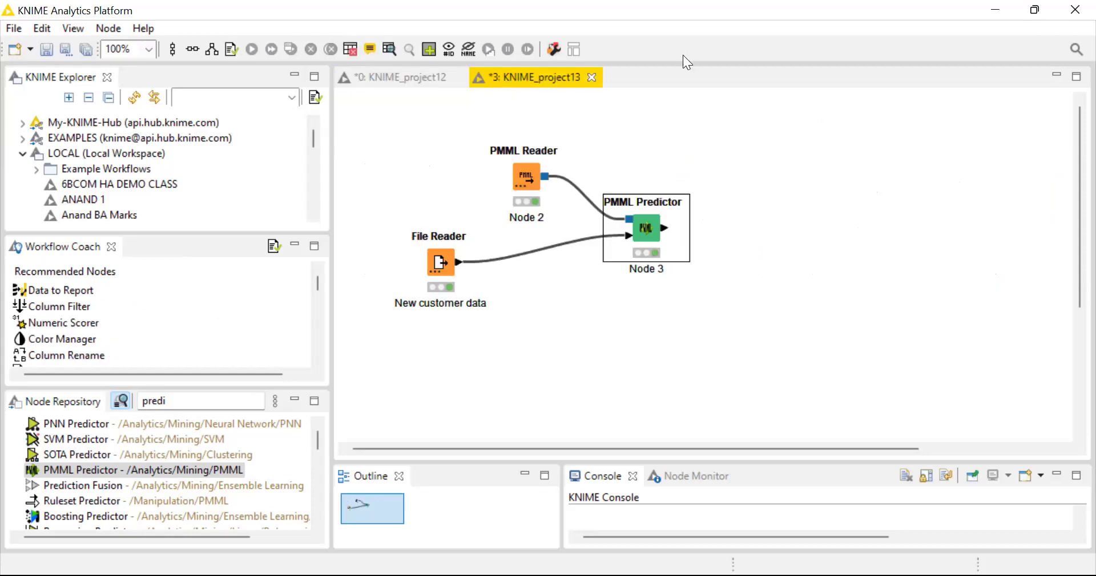